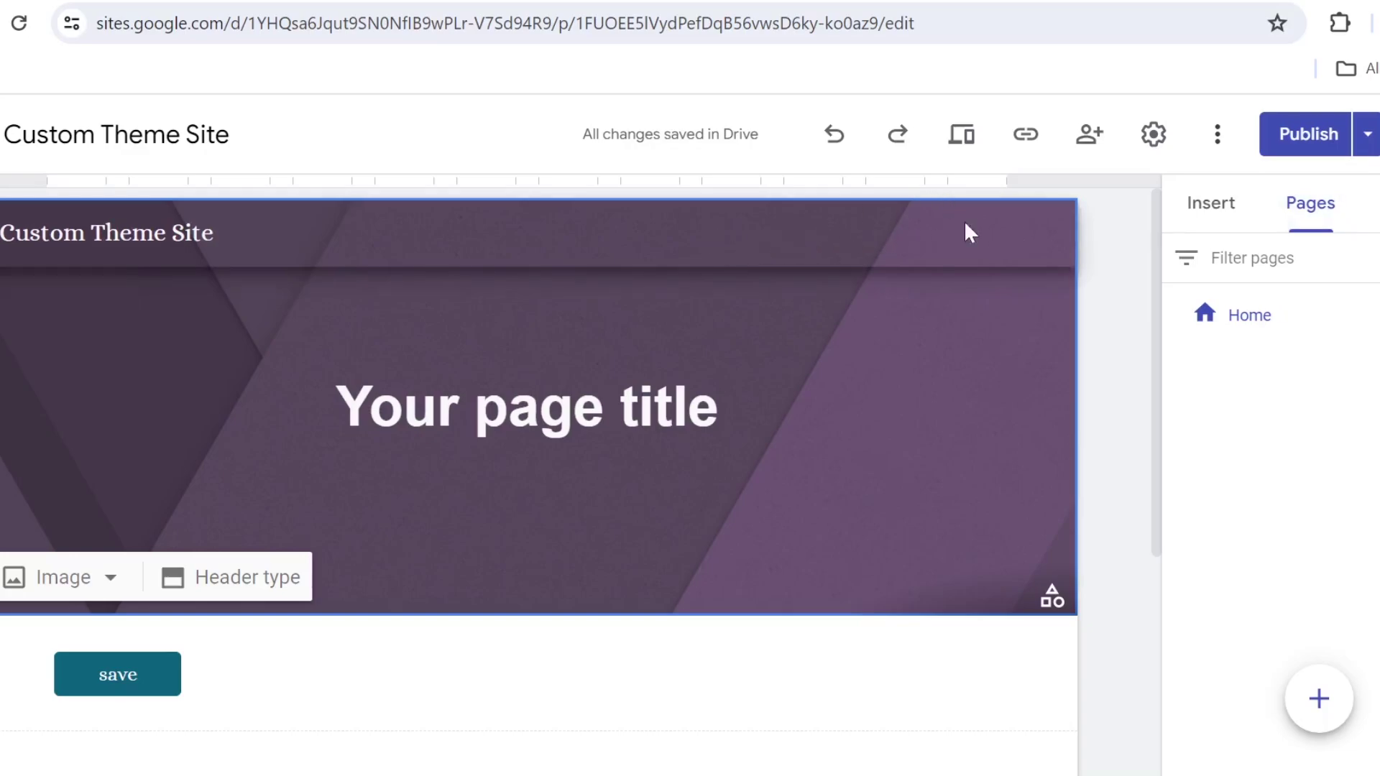
Step: Add a new page named Page 1 to the site
{"action": "mouse_move", "coordinate": [1308, 715]}
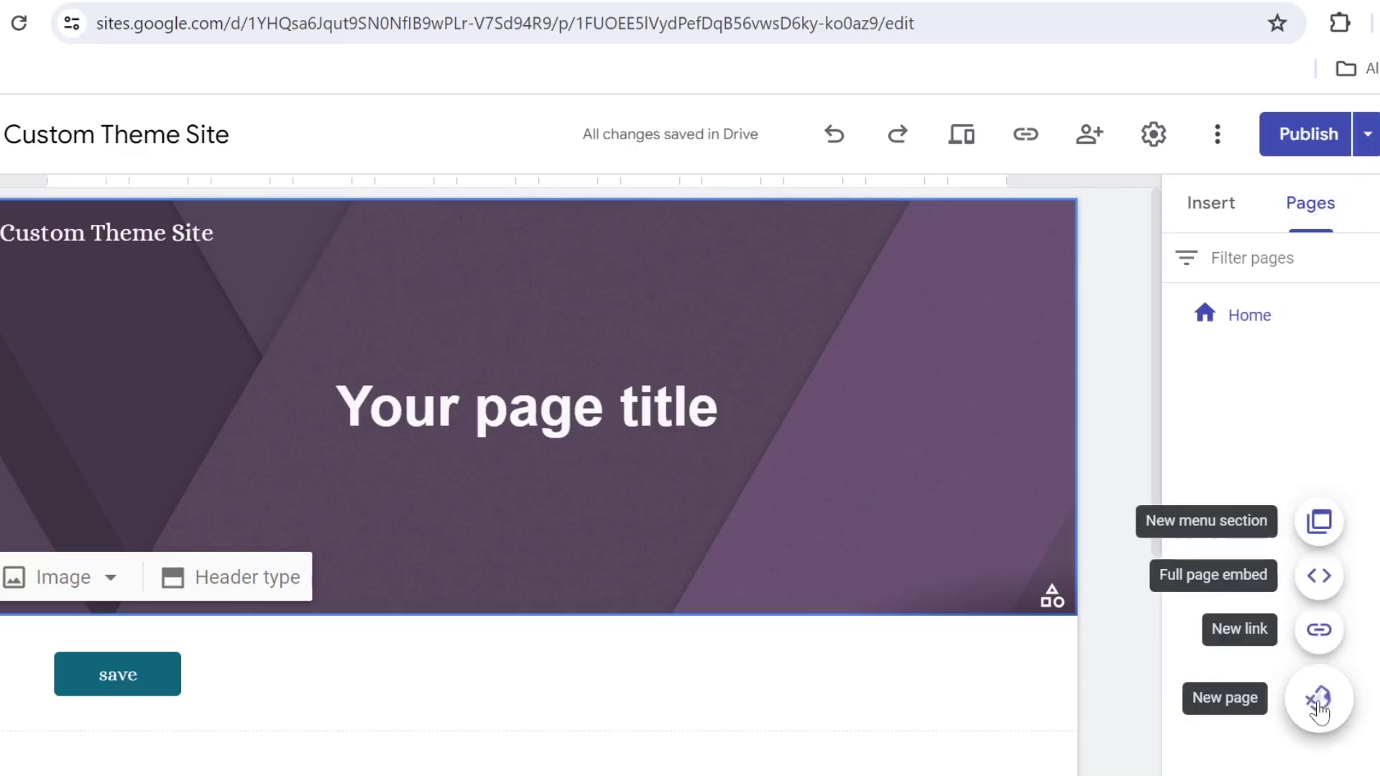
{"action": "left_click", "coordinate": [1312, 701]}
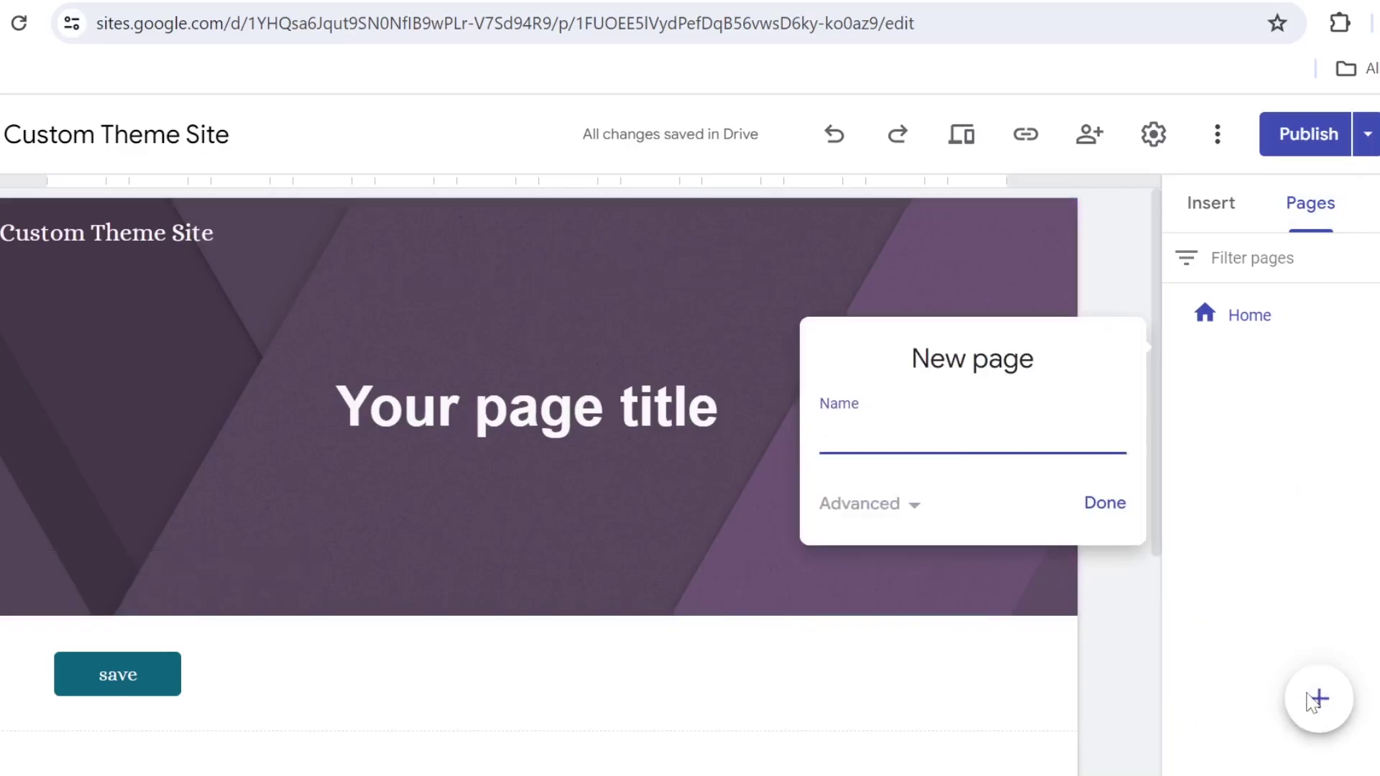
{"action": "type", "text": "Page 1"}
{"action": "key", "text": "Return"}
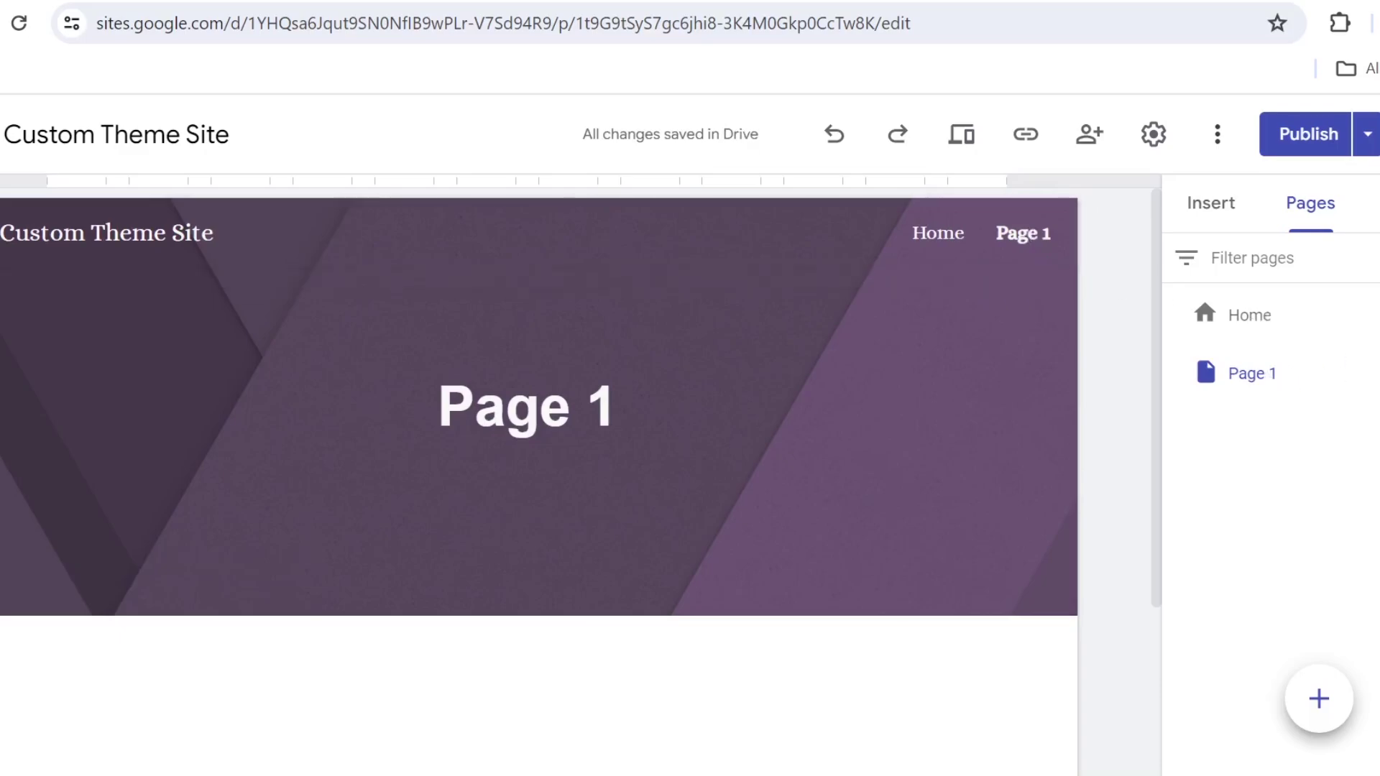
Step: Nest a subpage named sub 1 under Page 1
{"action": "left_click", "coordinate": [1362, 372]}
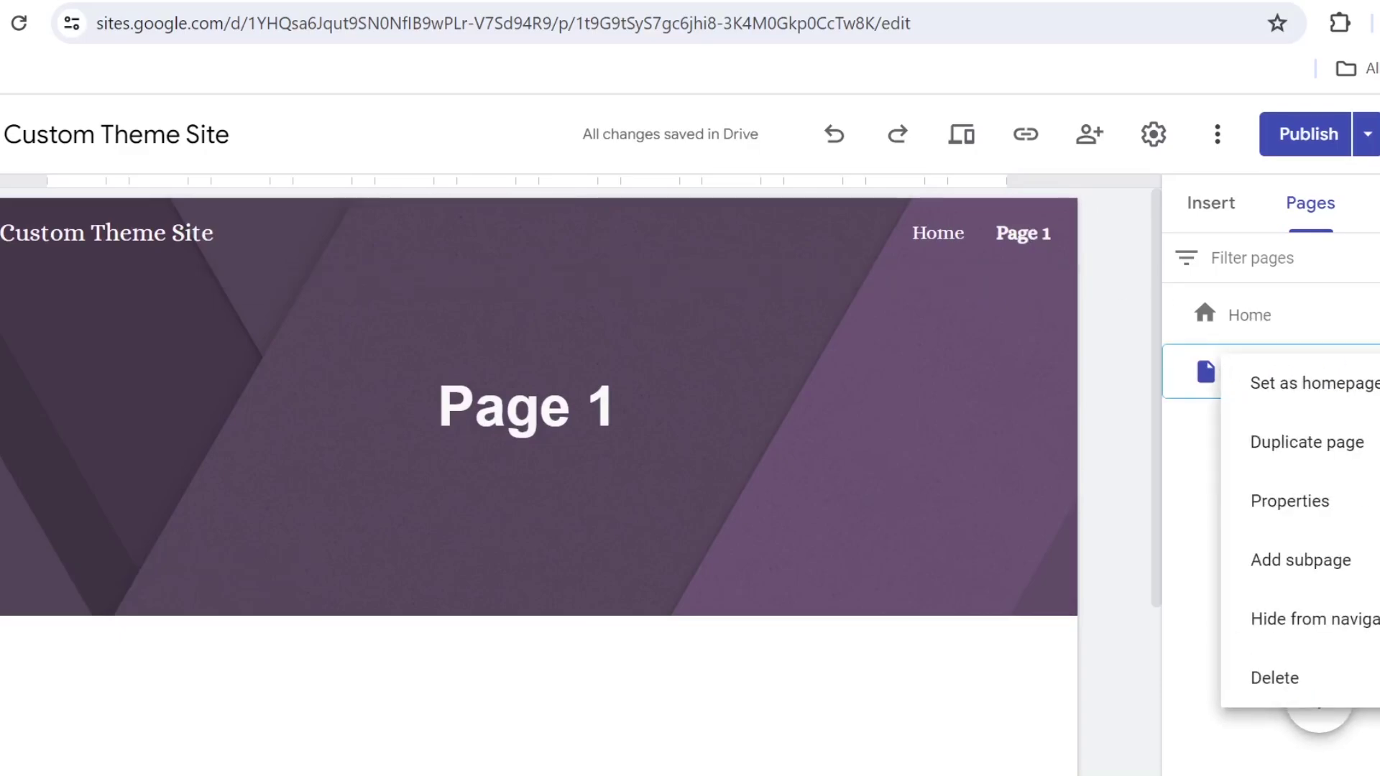
{"action": "left_click", "coordinate": [1287, 560]}
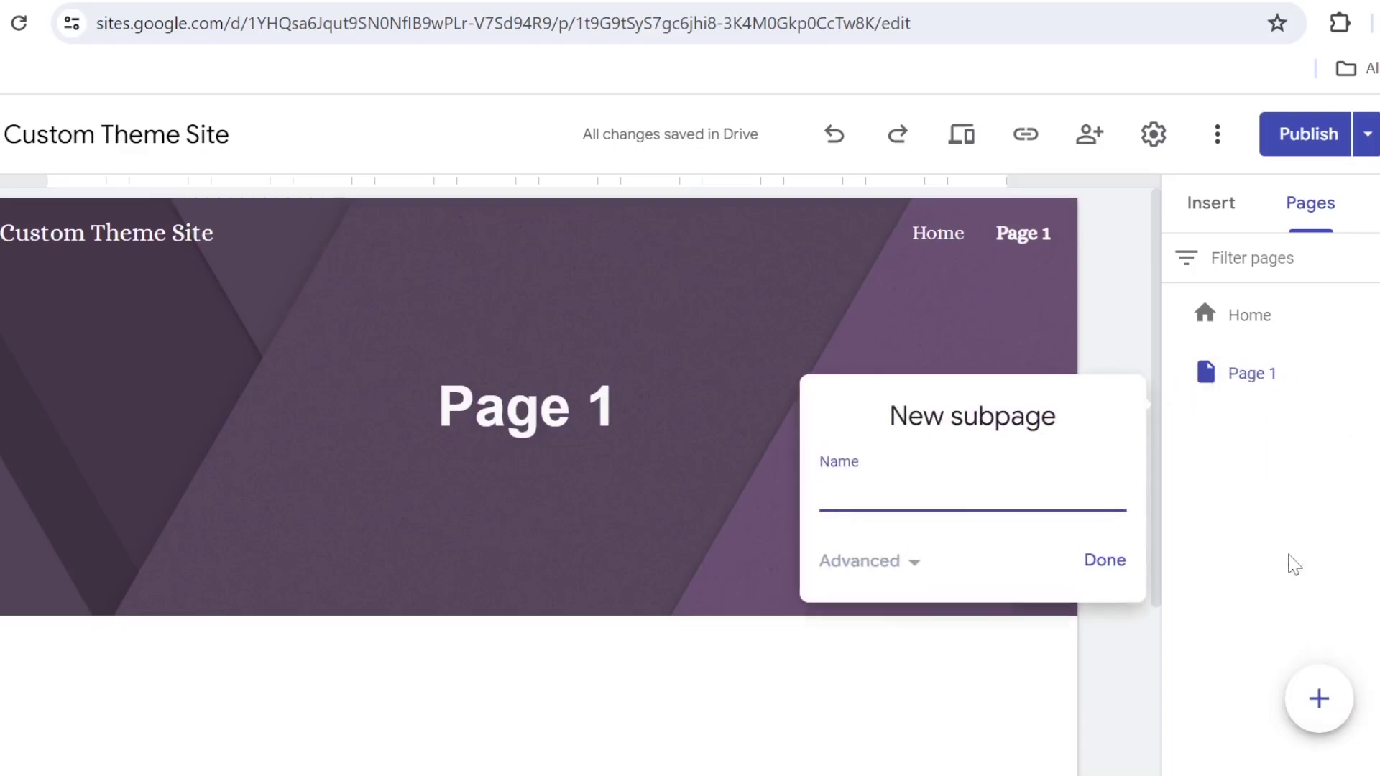
{"action": "type", "text": "sub 1"}
{"action": "key", "text": "Return"}
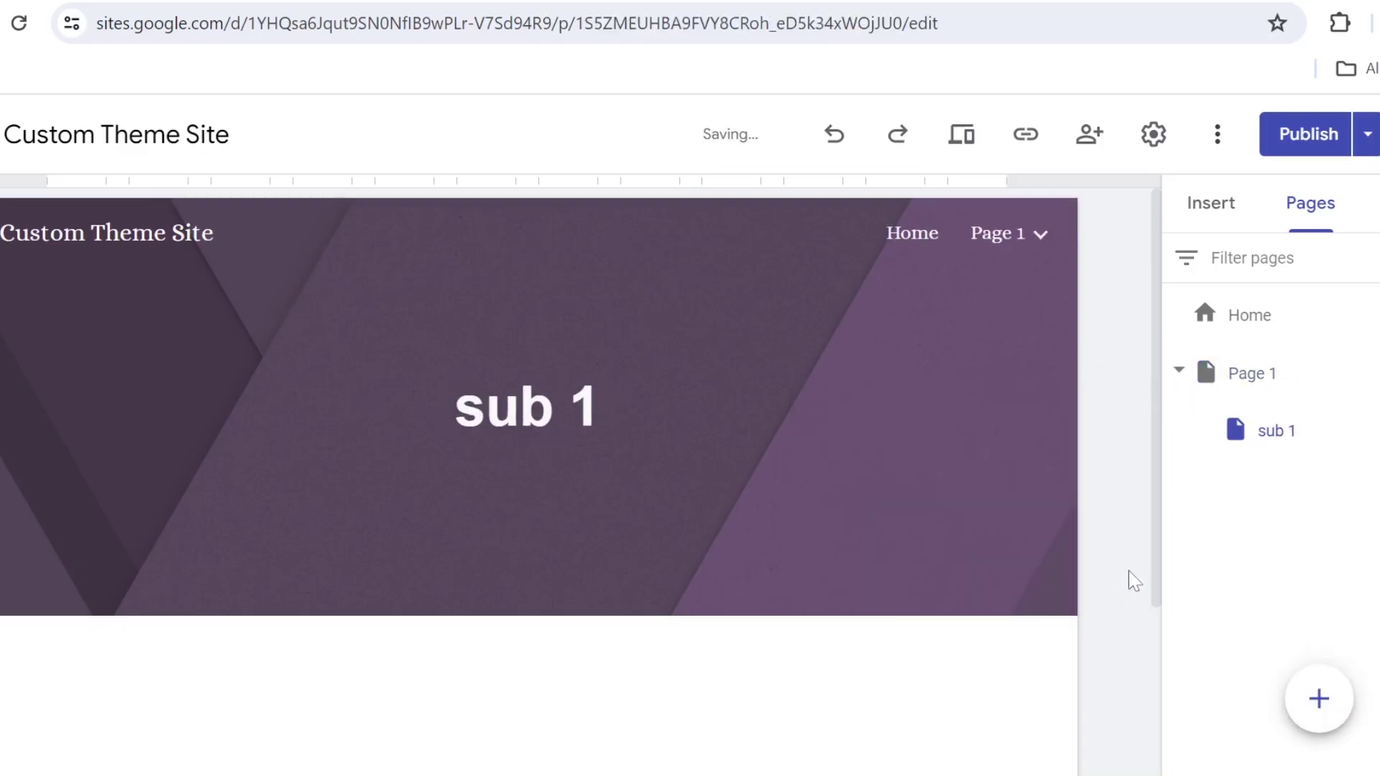
Step: Create a Page 2 menu section and add a sub 2 subpage beneath it
{"action": "mouse_move", "coordinate": [985, 236]}
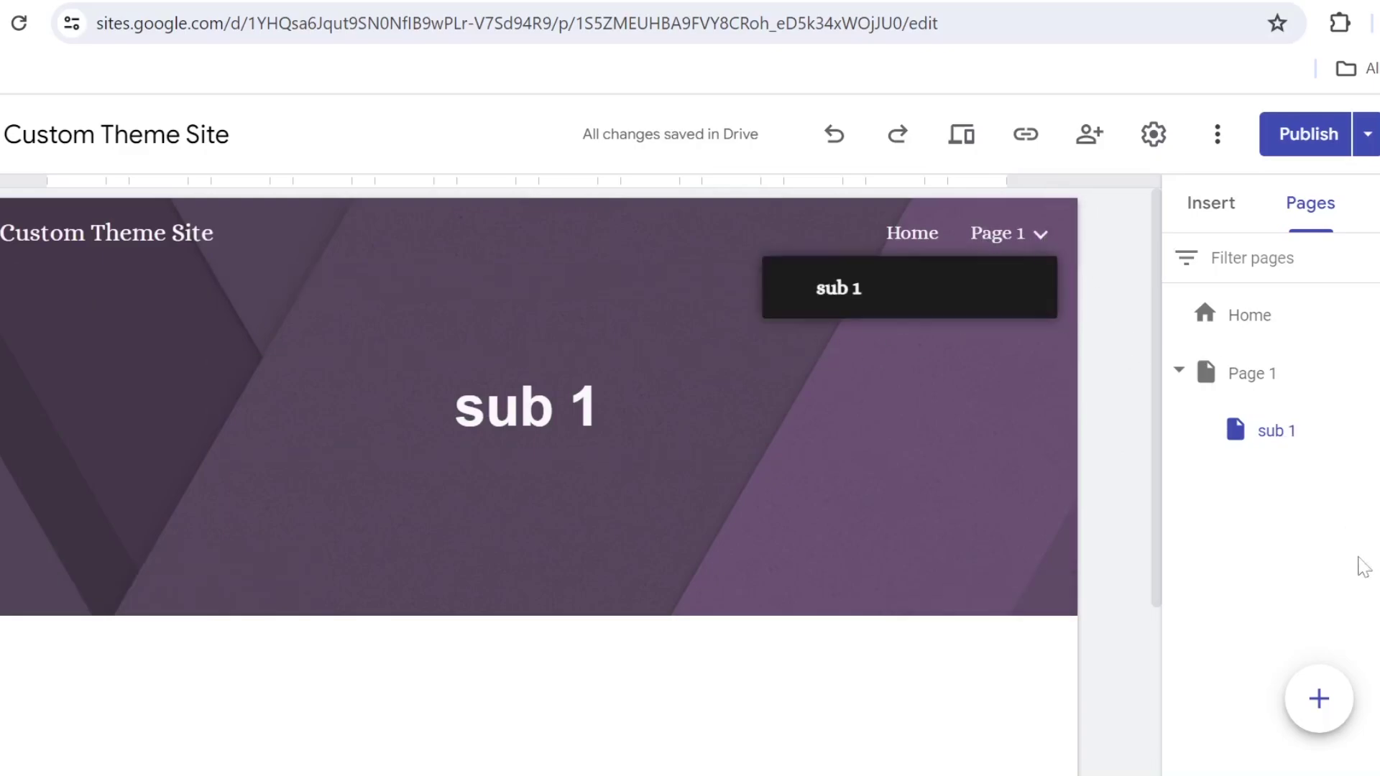
{"action": "mouse_move", "coordinate": [1321, 703]}
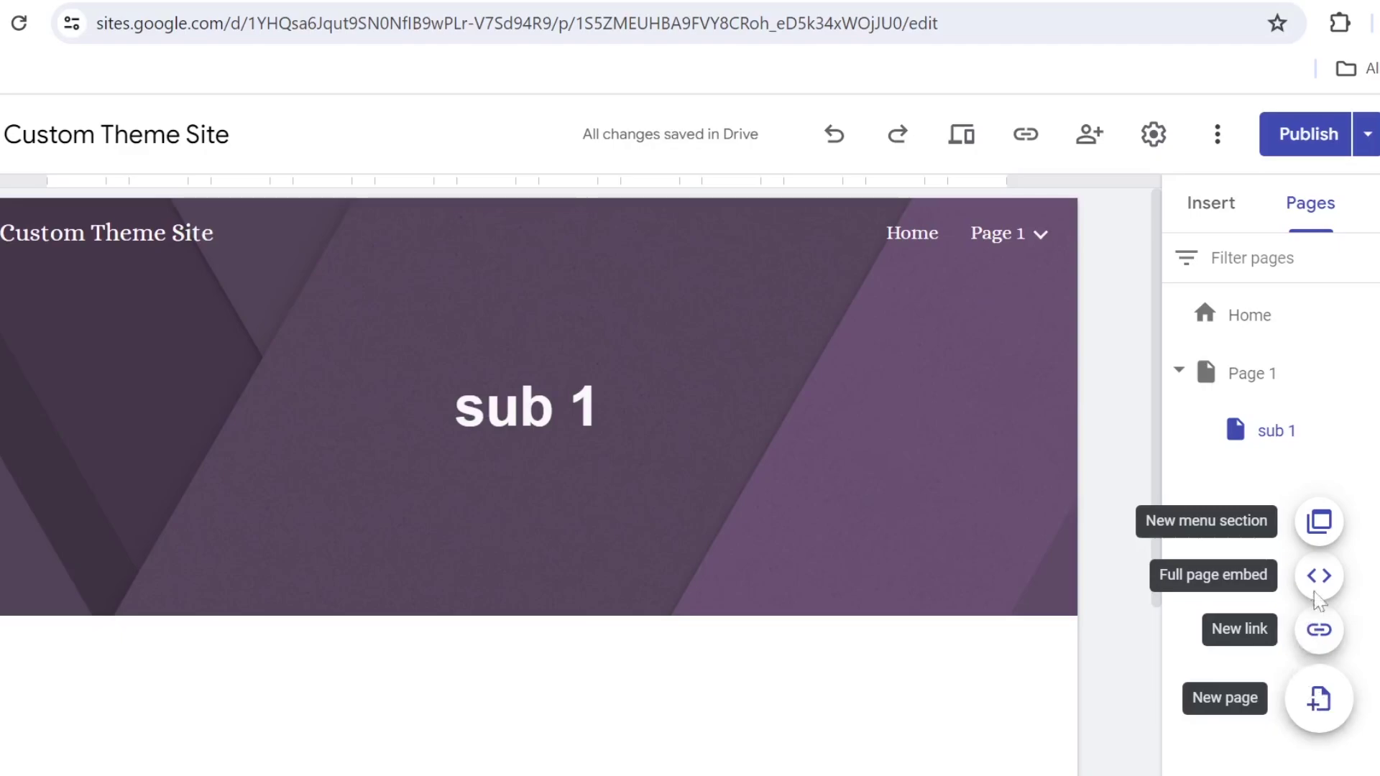
{"action": "left_click", "coordinate": [1319, 524]}
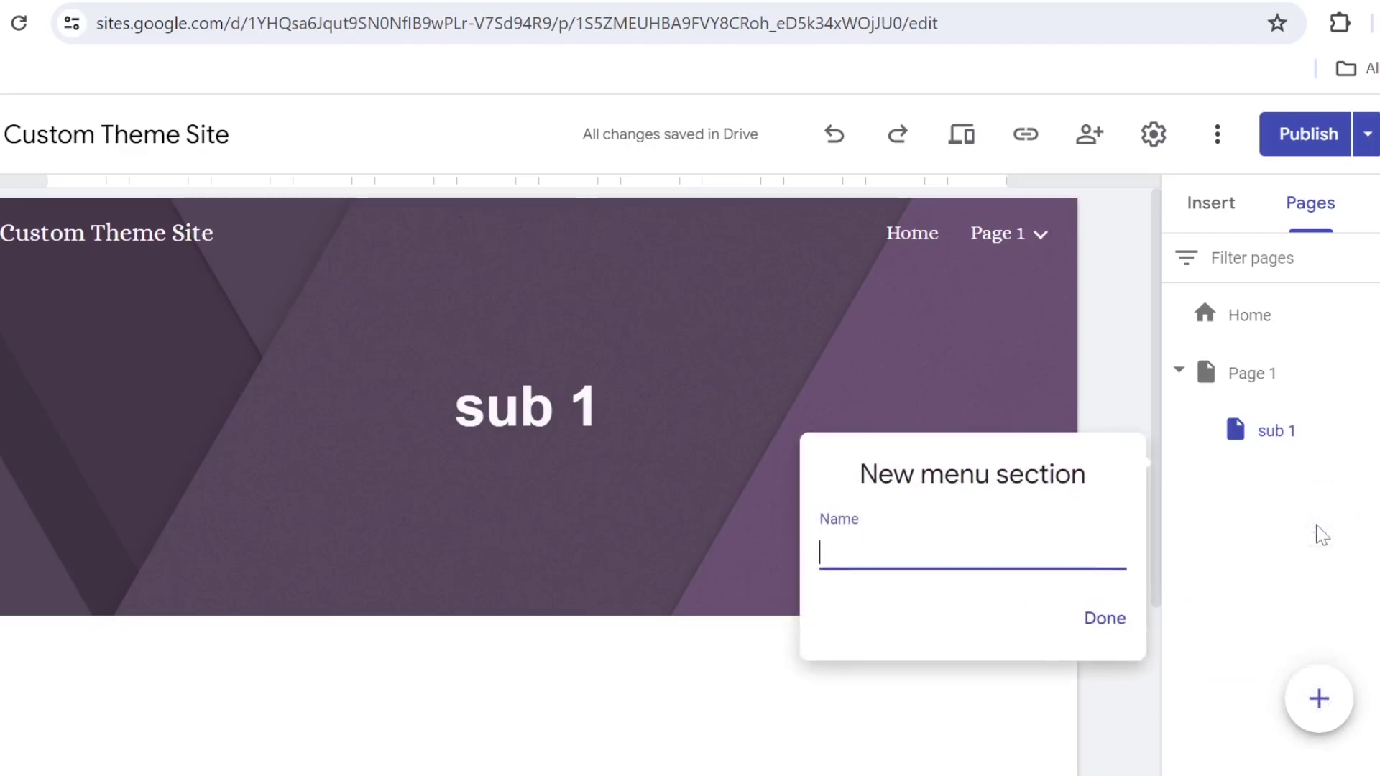
{"action": "type", "text": "Page 2"}
{"action": "left_click", "coordinate": [1101, 617]}
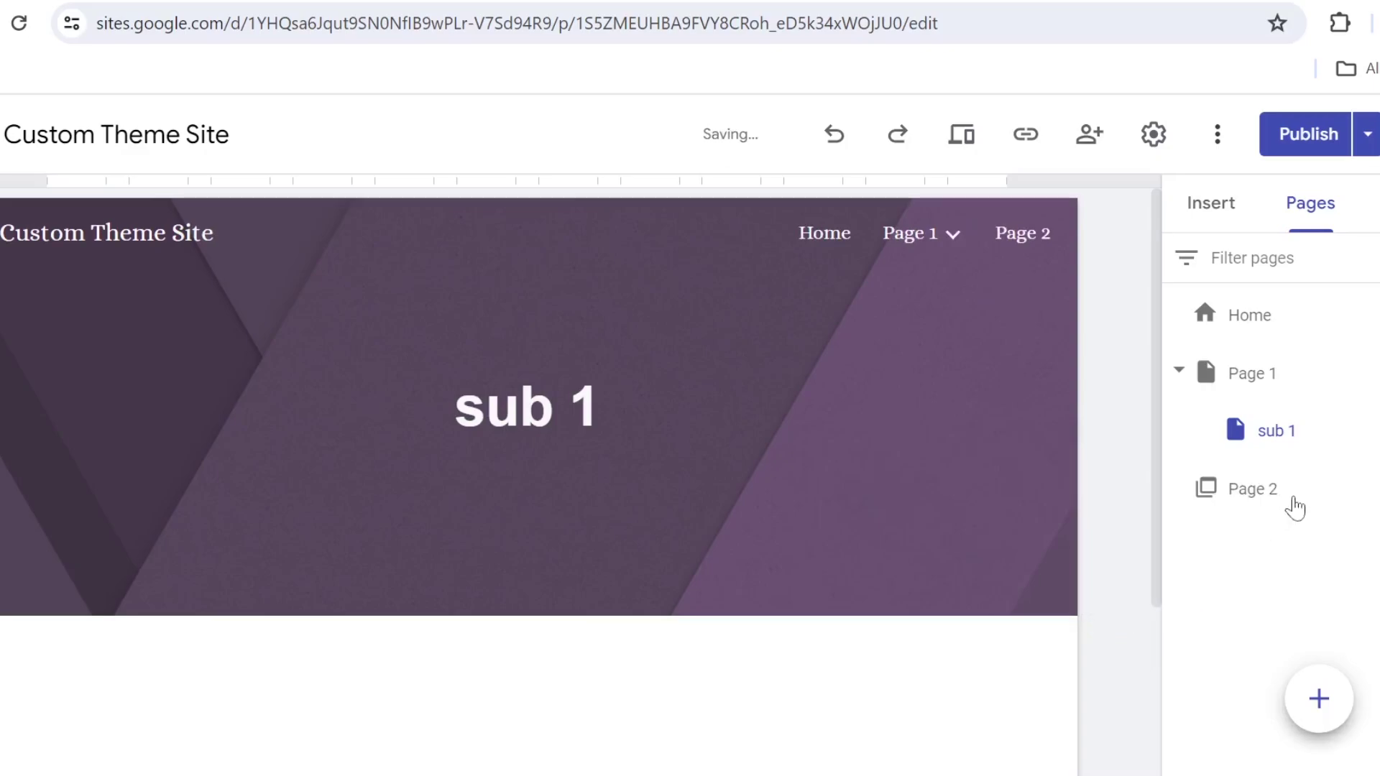
{"action": "left_click", "coordinate": [1360, 489]}
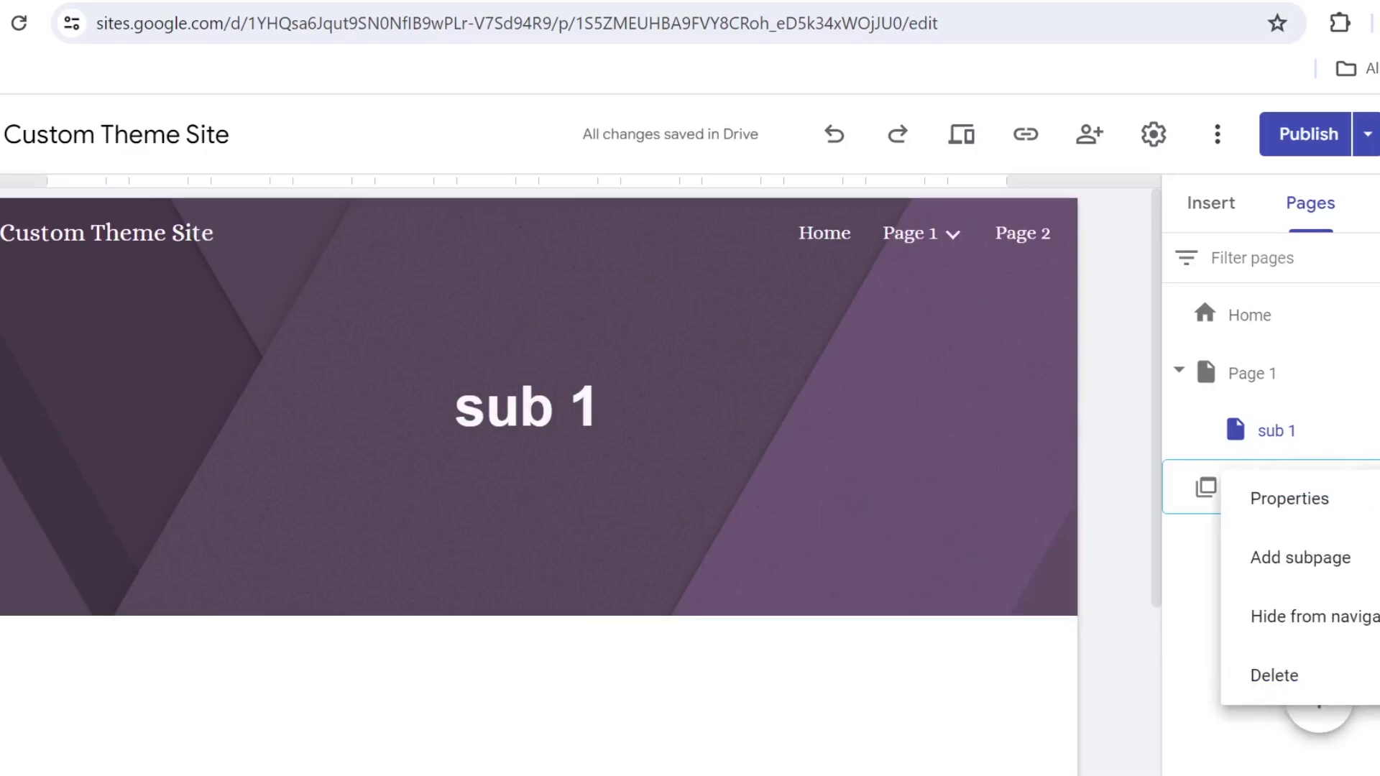
{"action": "left_click", "coordinate": [1286, 557]}
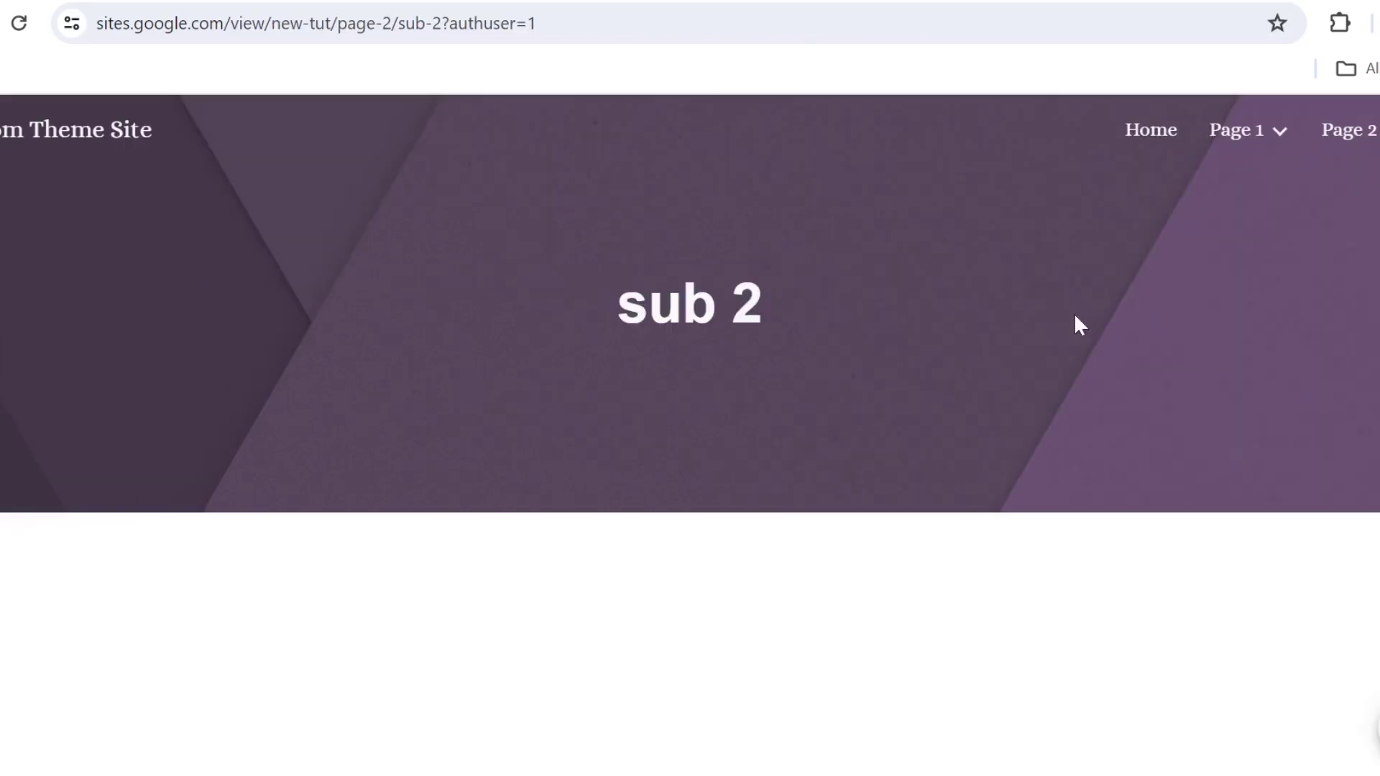
Step: Visit Page 1, then sub 1, then sub 2 on the published site
{"action": "left_click", "coordinate": [1241, 130]}
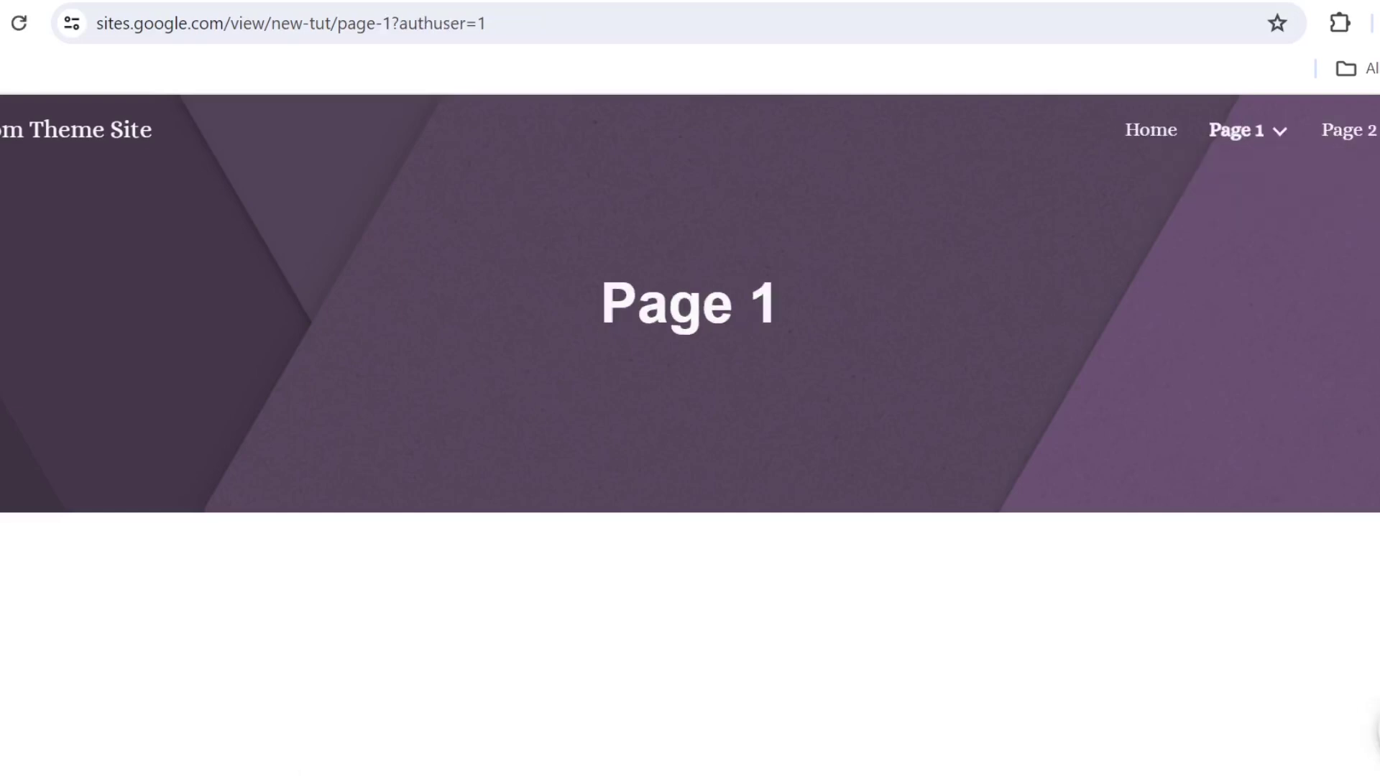
{"action": "mouse_move", "coordinate": [1285, 137]}
{"action": "left_click", "coordinate": [1243, 201]}
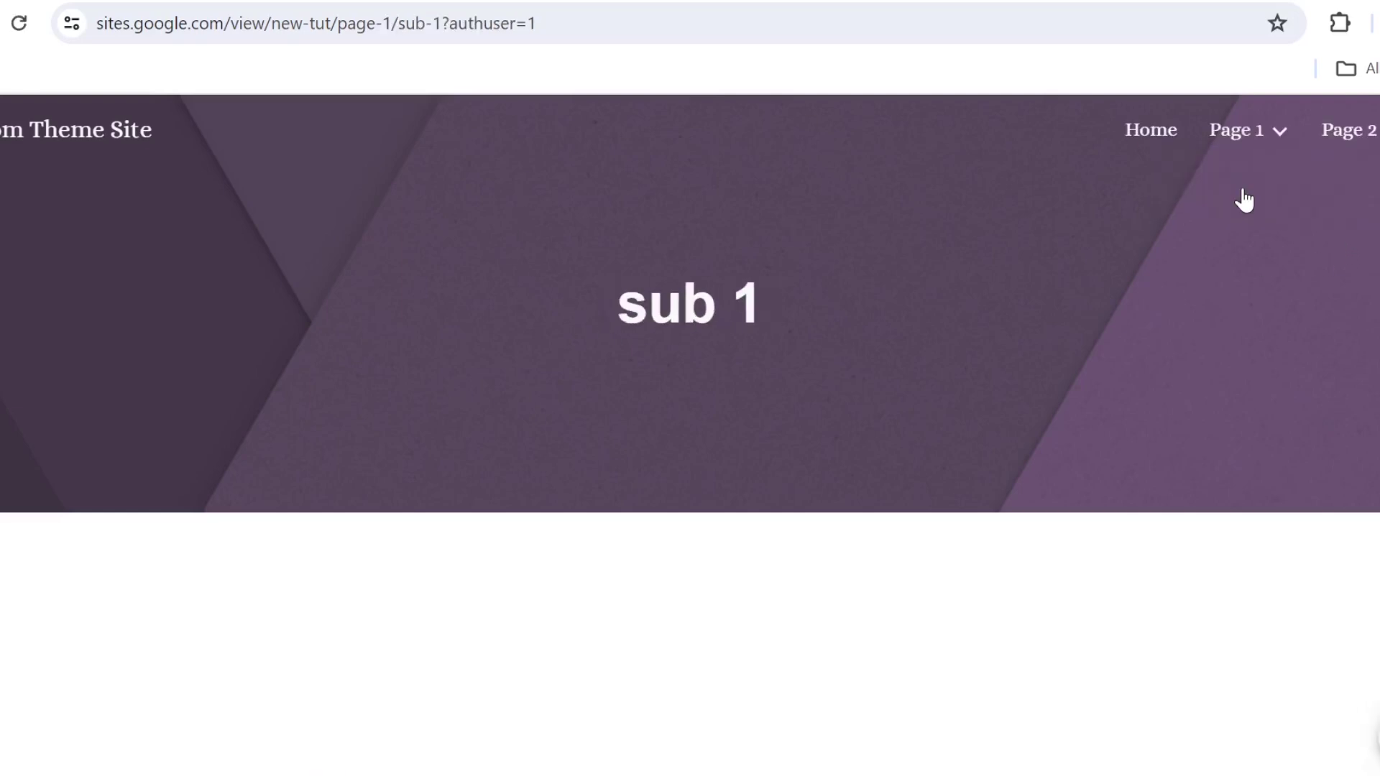
{"action": "mouse_move", "coordinate": [1365, 132]}
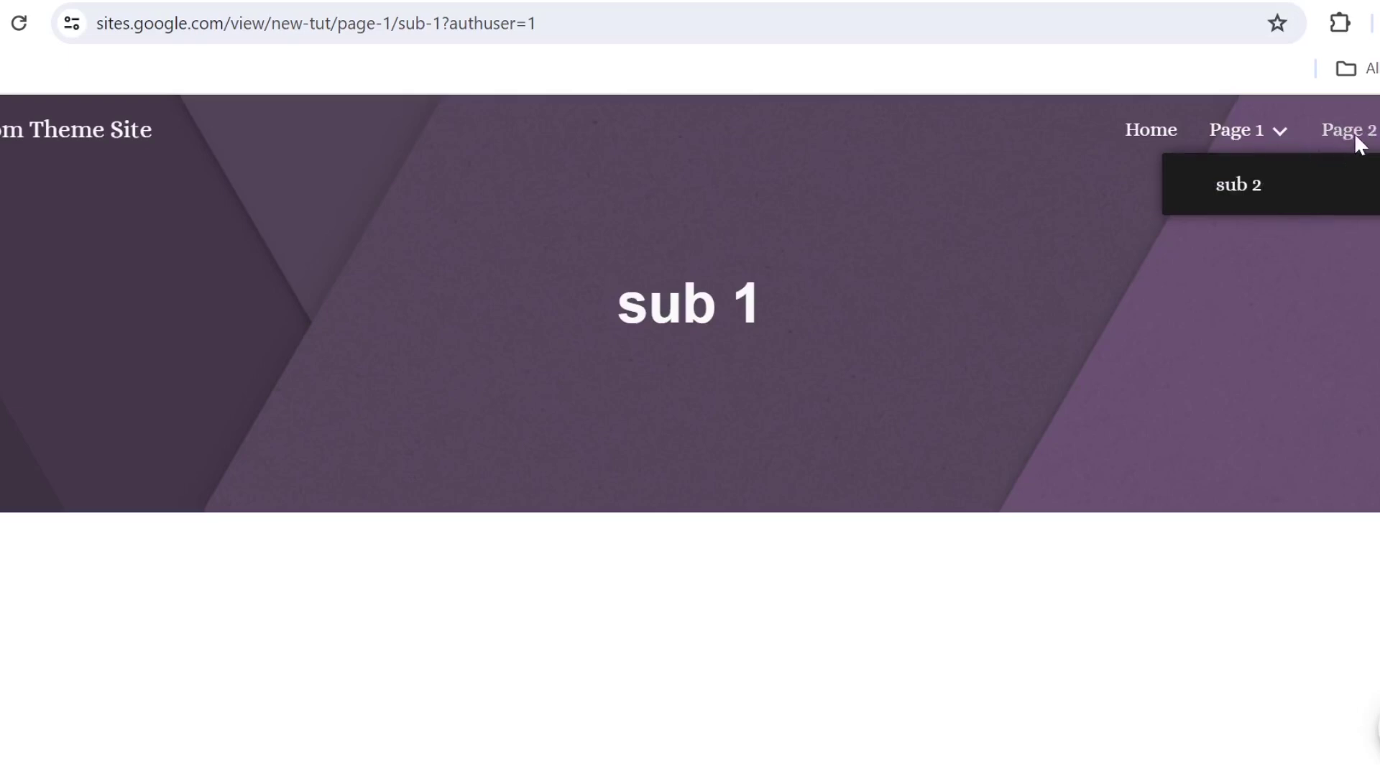
{"action": "left_click", "coordinate": [1242, 188]}
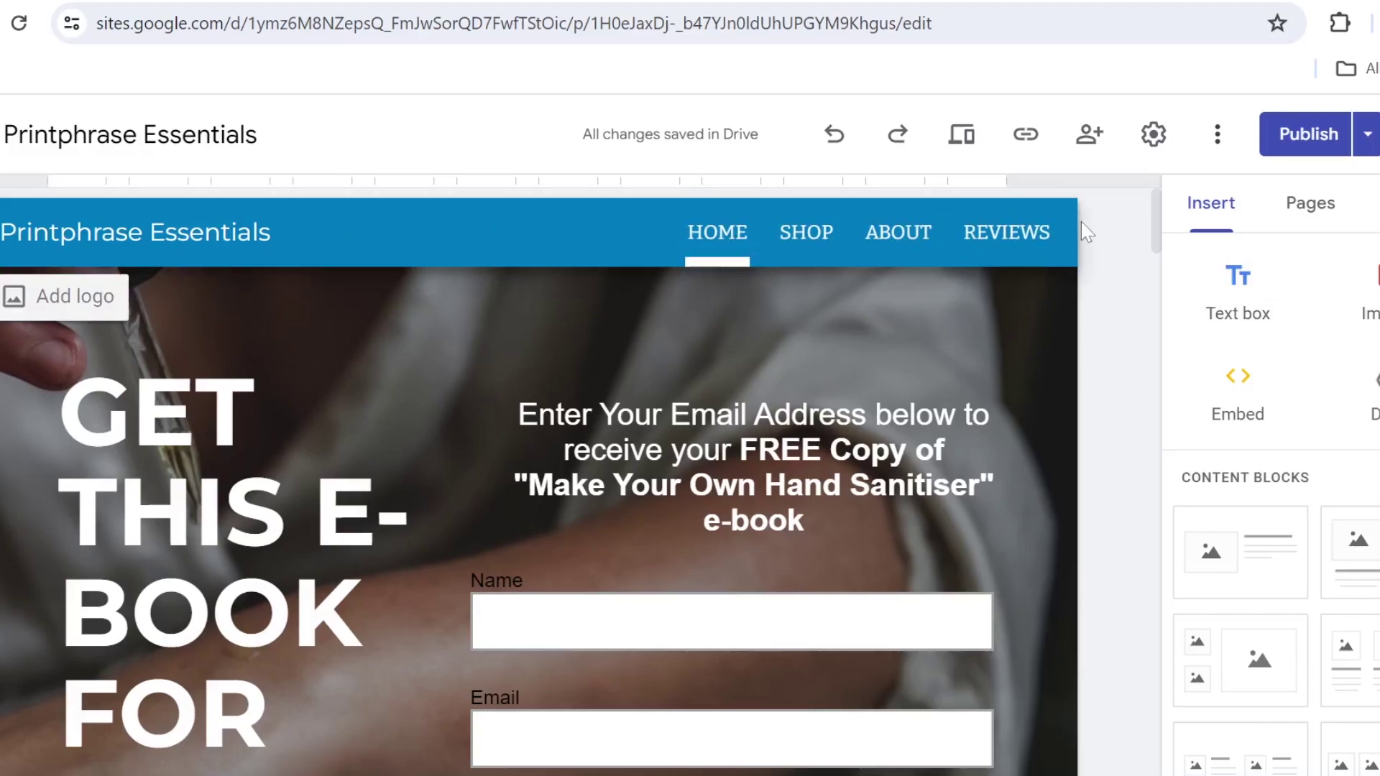
Step: Set the site navigation mode to Side and open the side menu drawer
{"action": "left_click", "coordinate": [1154, 135]}
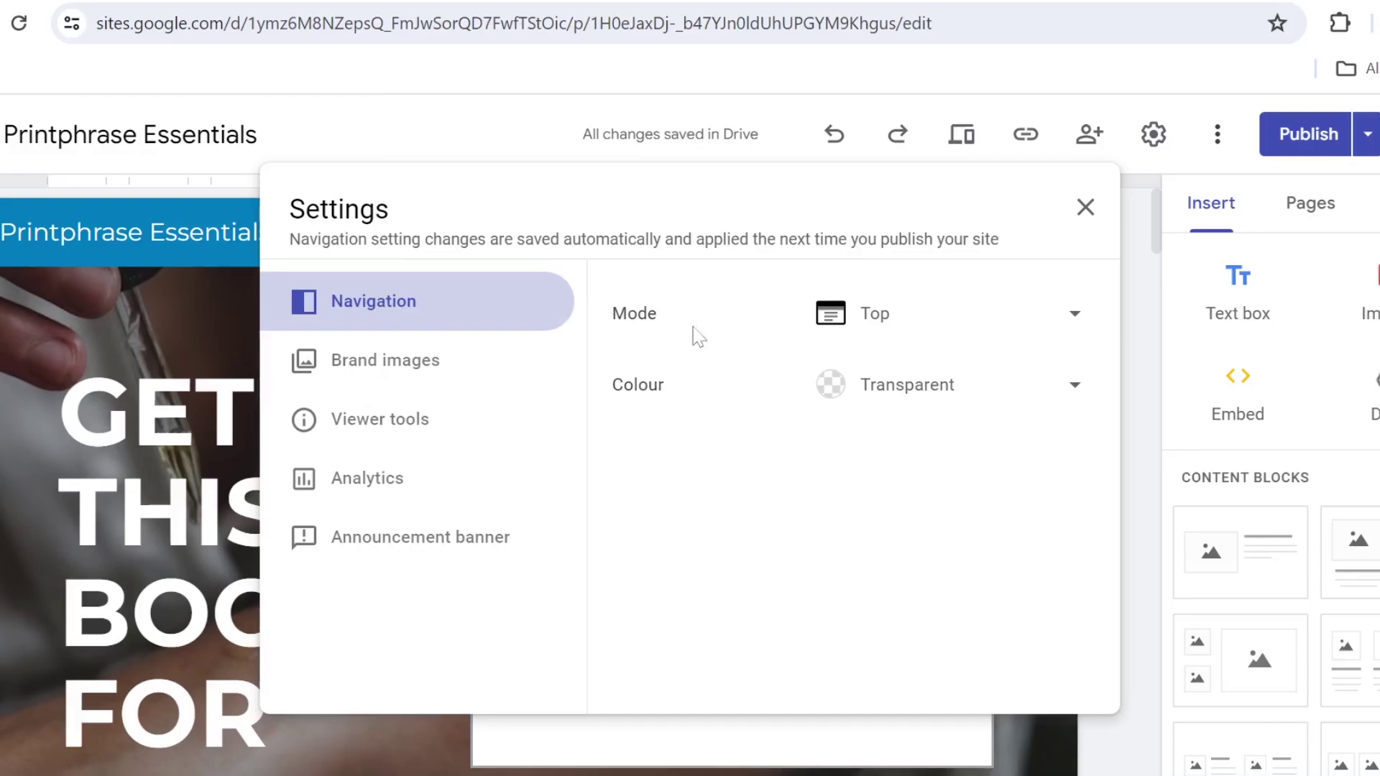
{"action": "left_click", "coordinate": [1080, 319]}
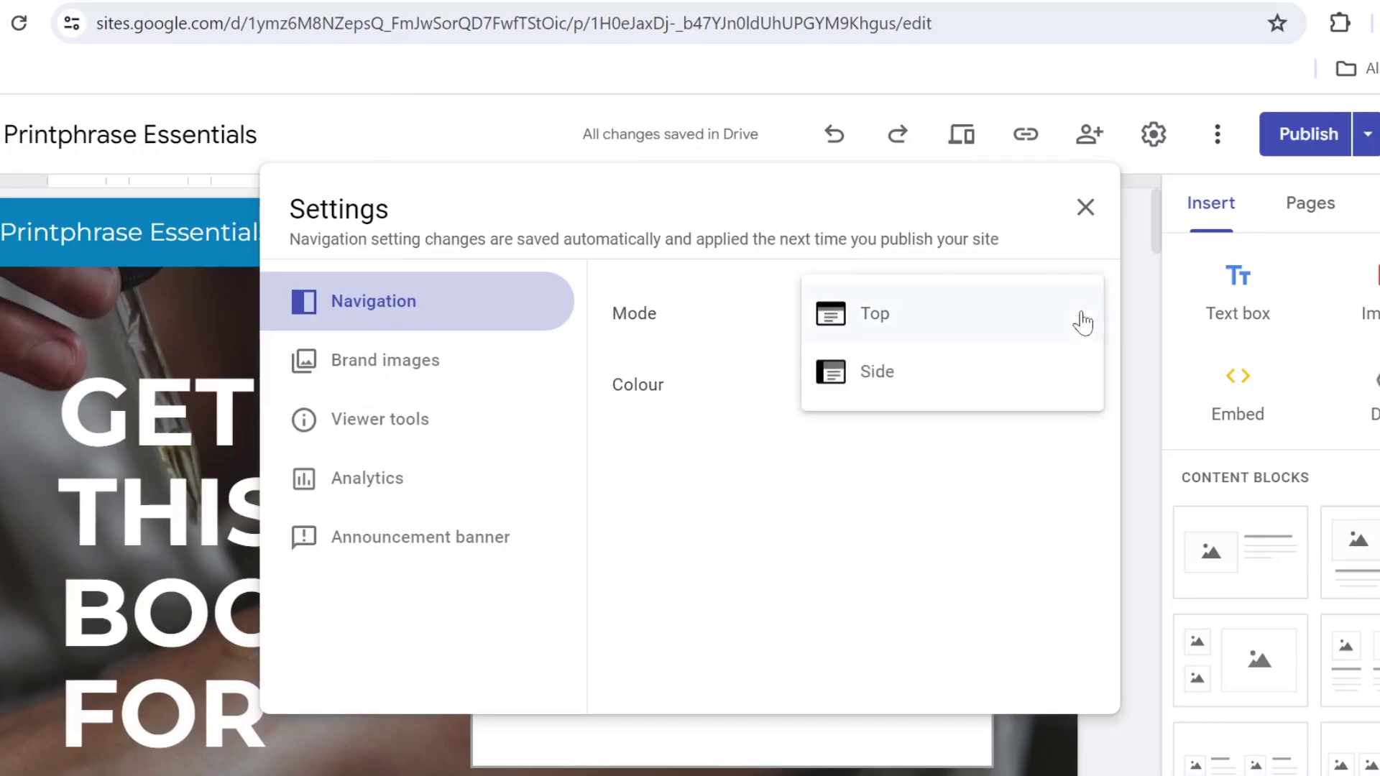
{"action": "left_click", "coordinate": [871, 381]}
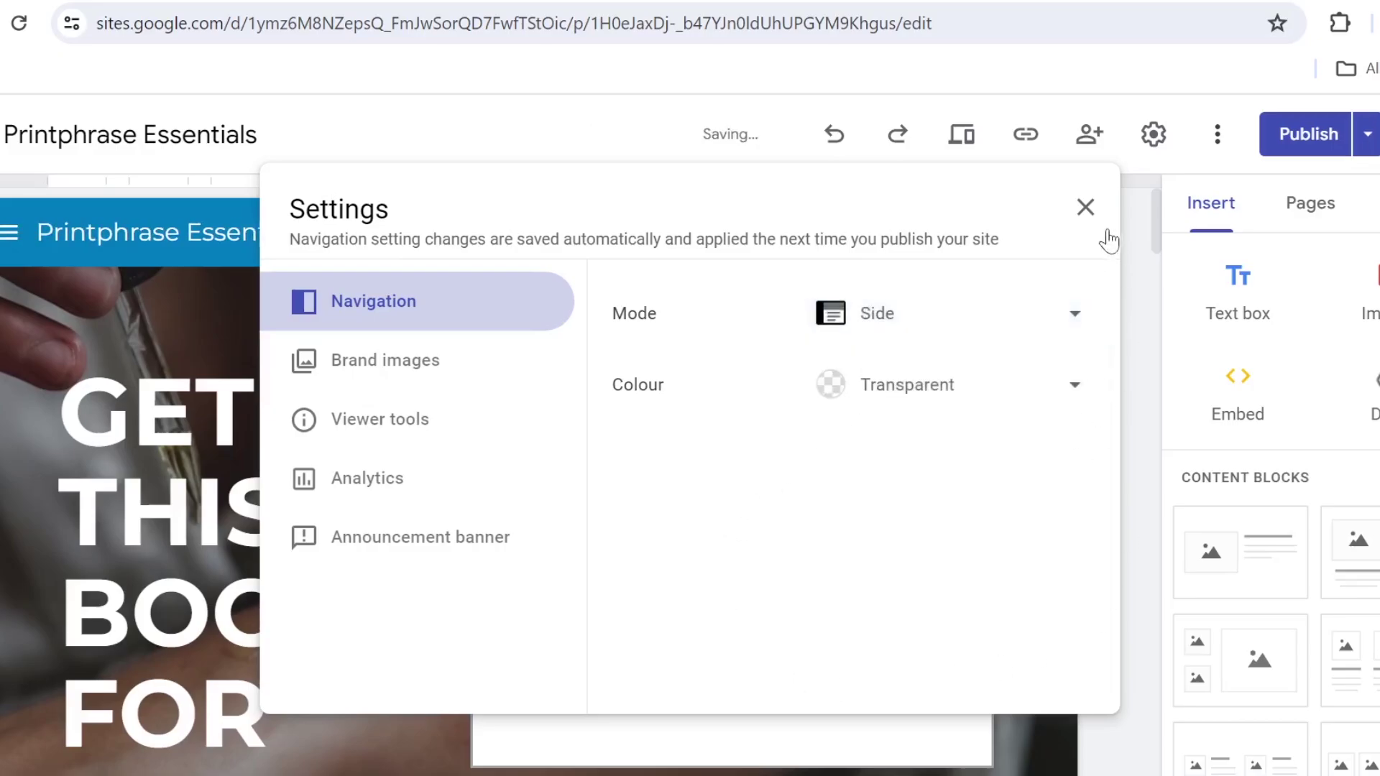
{"action": "left_click", "coordinate": [1086, 209]}
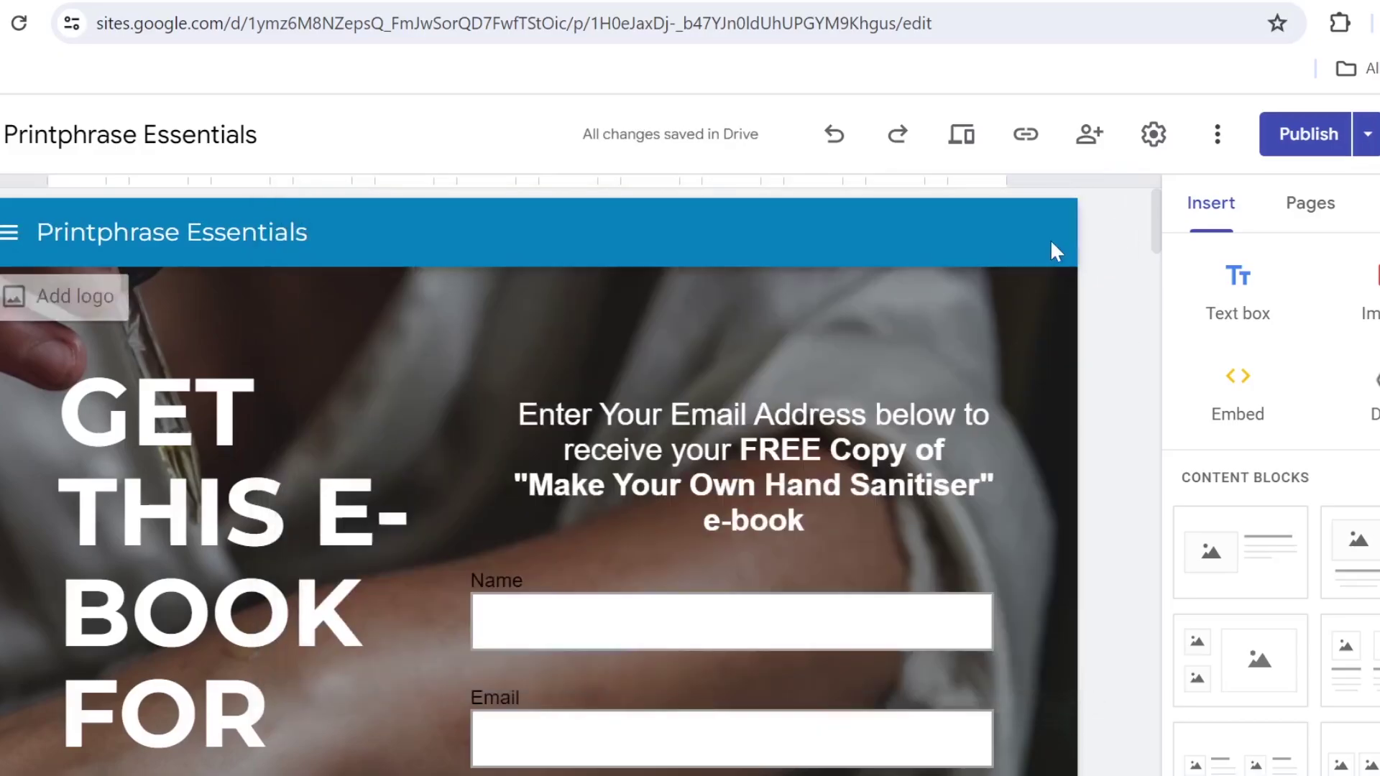
{"action": "left_click", "coordinate": [8, 232]}
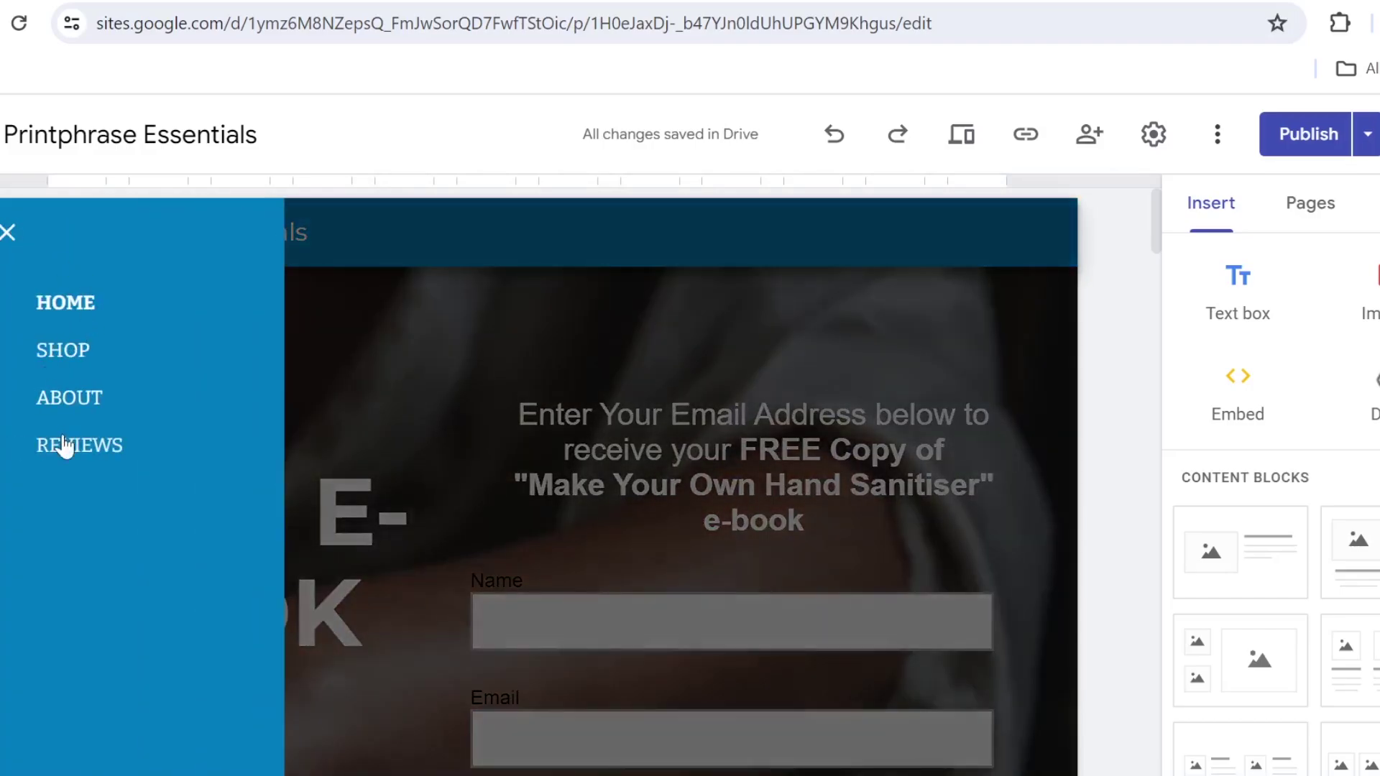
Step: Change the navigation colour to White in site settings
{"action": "left_click", "coordinate": [1154, 143]}
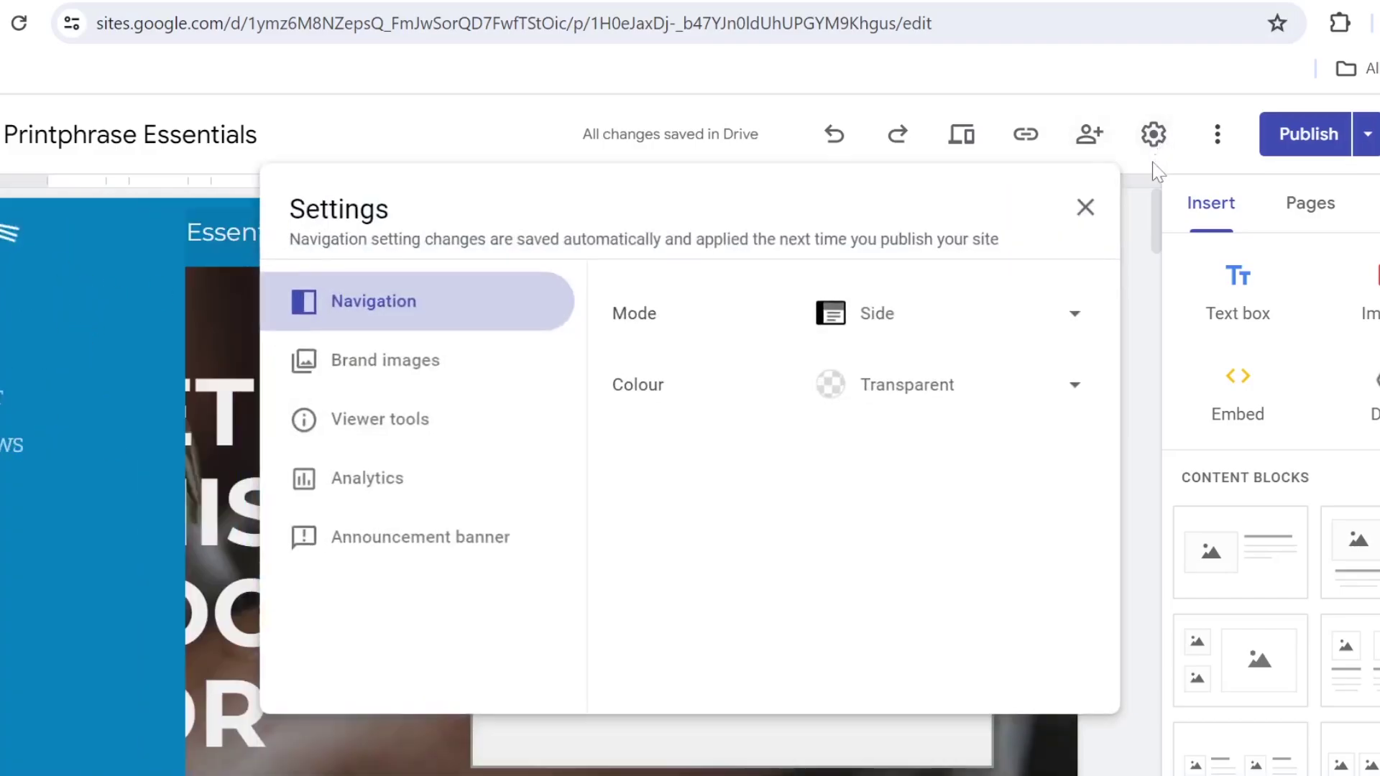
{"action": "left_click", "coordinate": [1016, 386]}
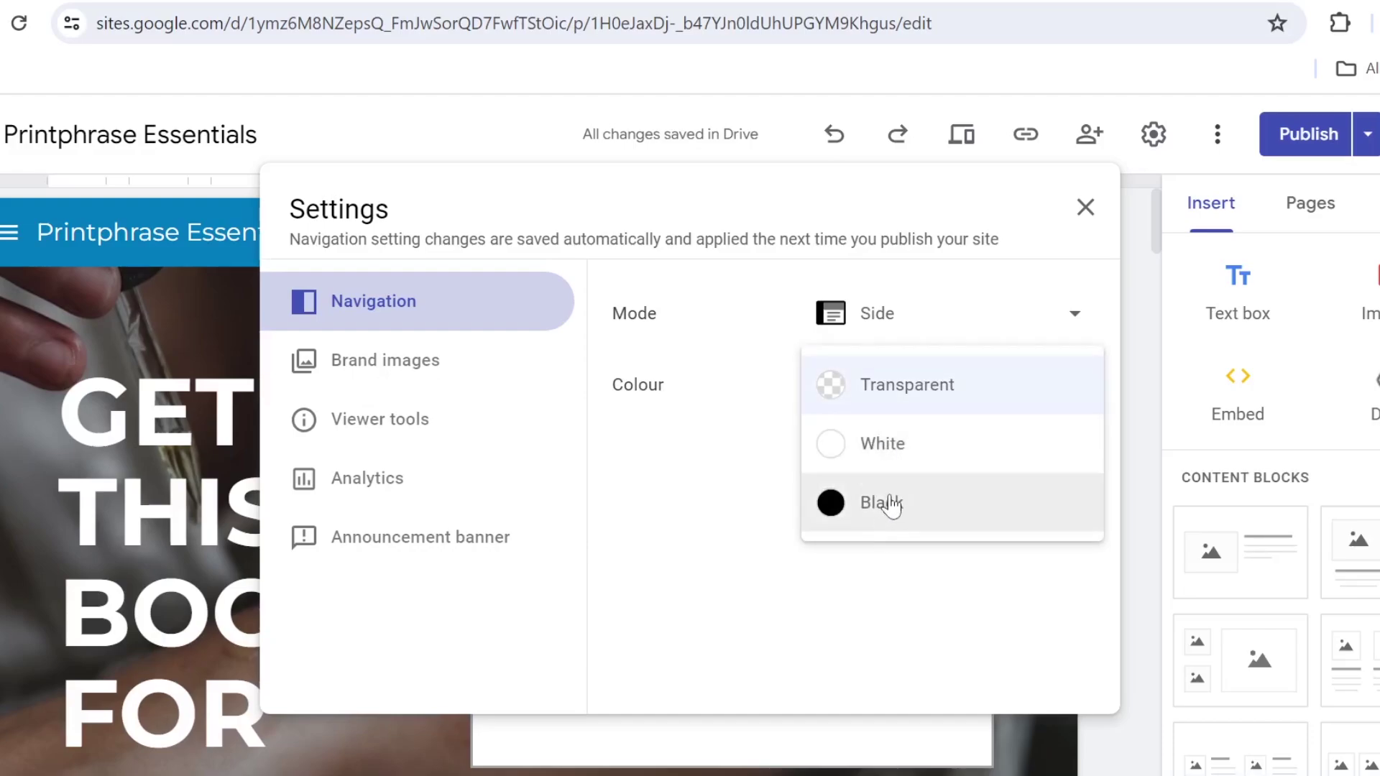
{"action": "left_click", "coordinate": [904, 443]}
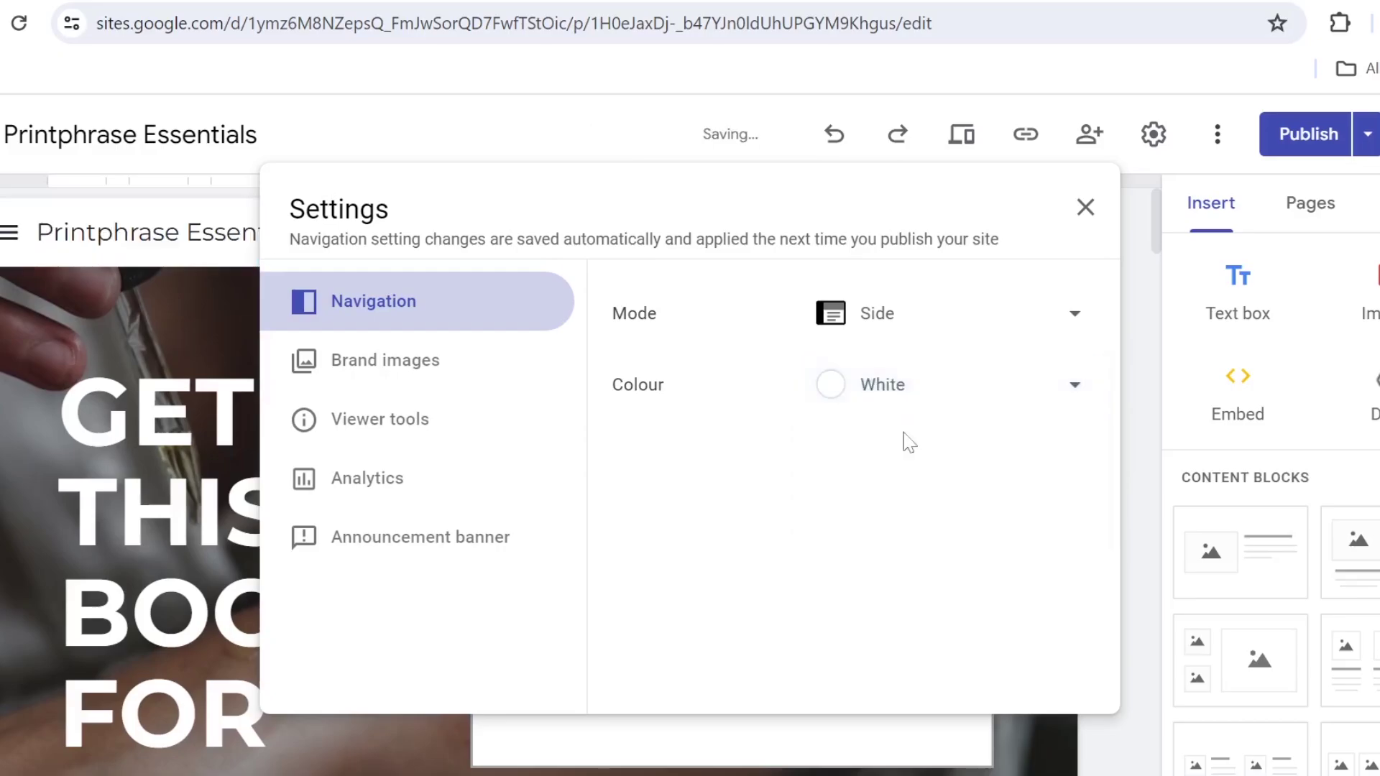
{"action": "left_click", "coordinate": [1085, 207]}
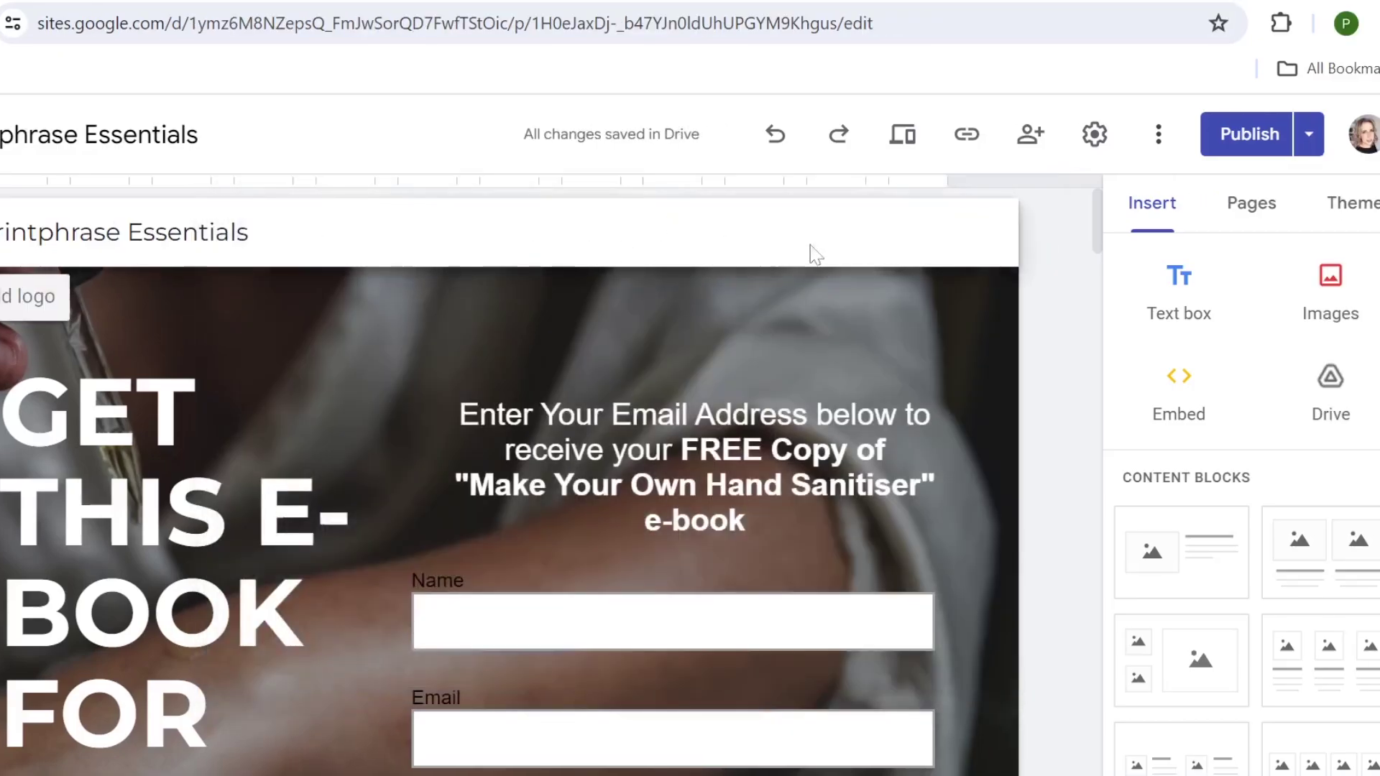
Step: Switch the navigation mode back to Top
{"action": "left_click", "coordinate": [1093, 135]}
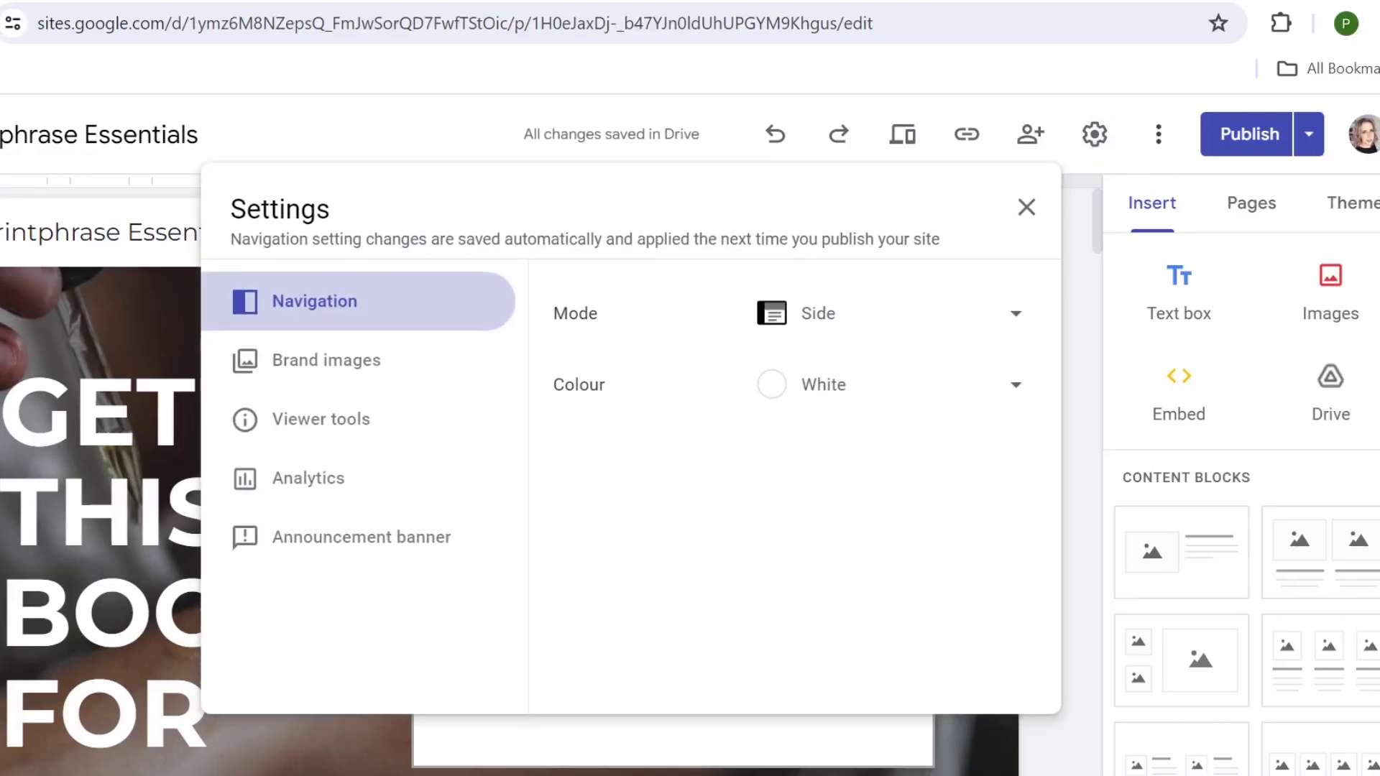
{"action": "left_click", "coordinate": [924, 325]}
{"action": "left_click", "coordinate": [878, 278]}
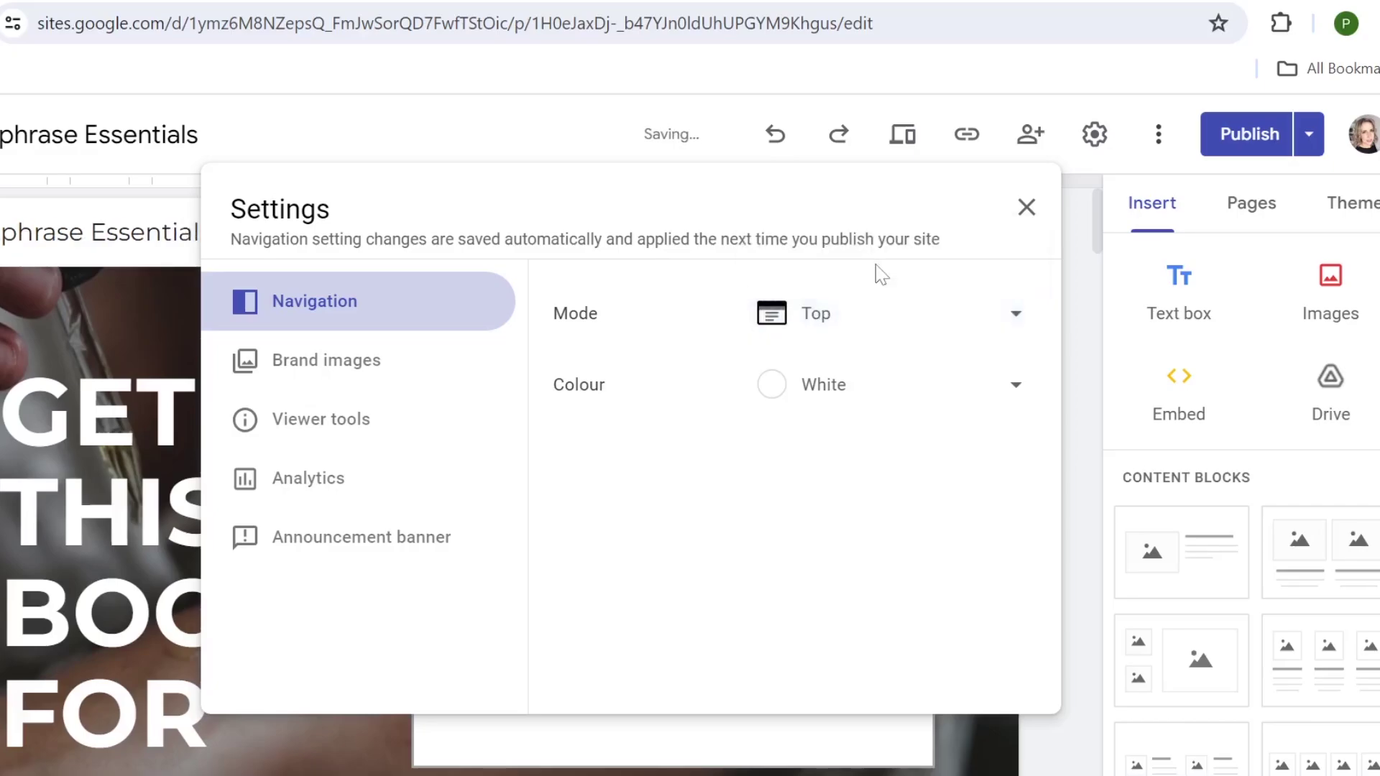
{"action": "left_click", "coordinate": [1028, 209]}
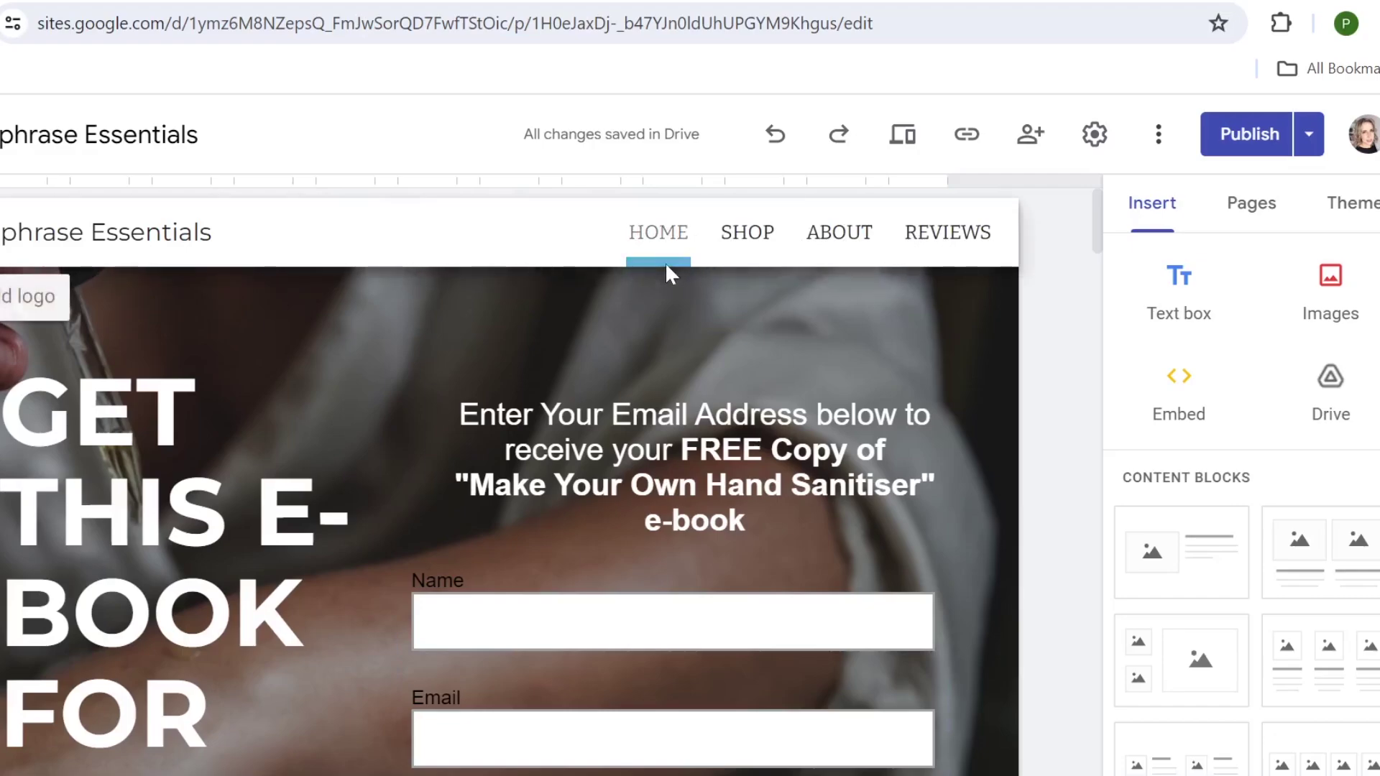
Step: Pick the pink colour variant of the Vision theme in the Themes panel
{"action": "left_click", "coordinate": [1360, 205]}
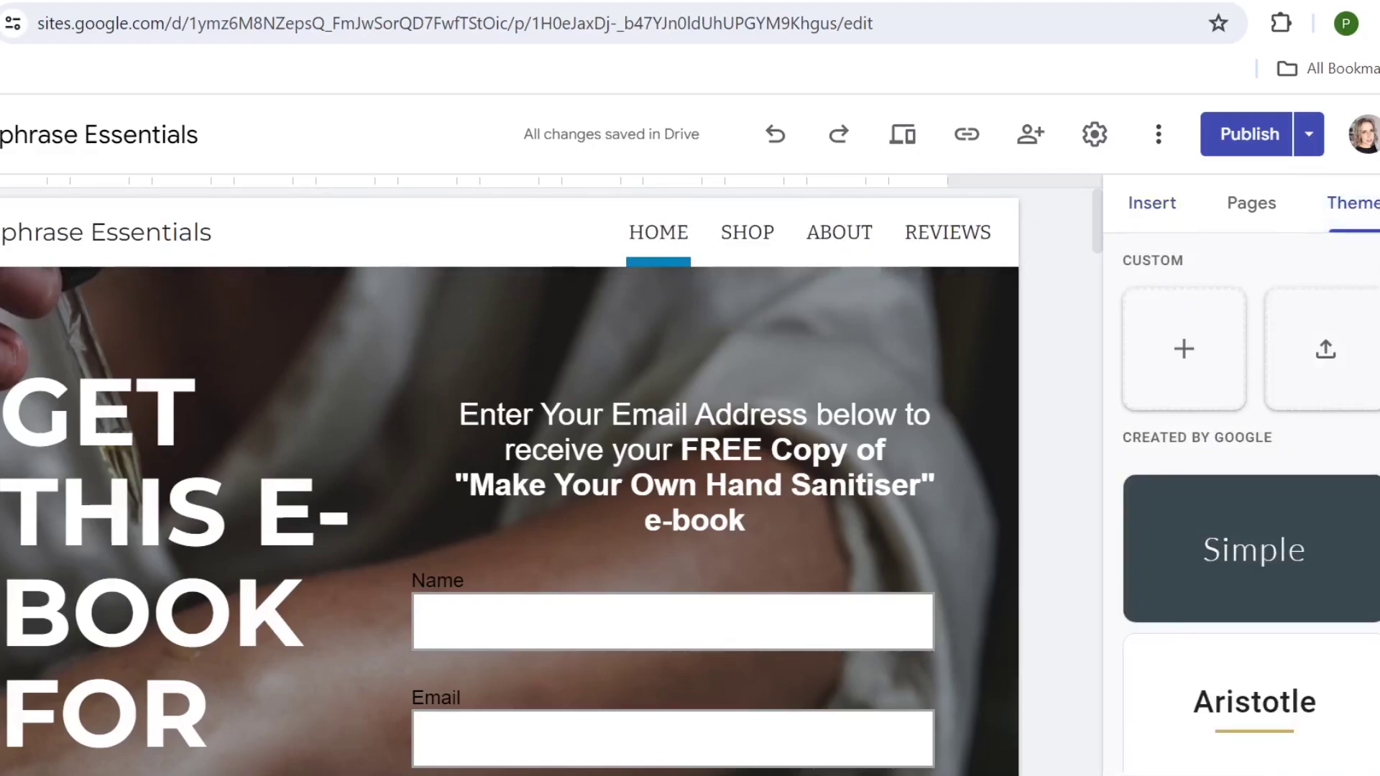
{"action": "scroll", "coordinate": [1369, 487], "scroll_direction": "down", "scroll_amount": 5}
{"action": "scroll", "coordinate": [1369, 487], "scroll_direction": "down", "scroll_amount": 3}
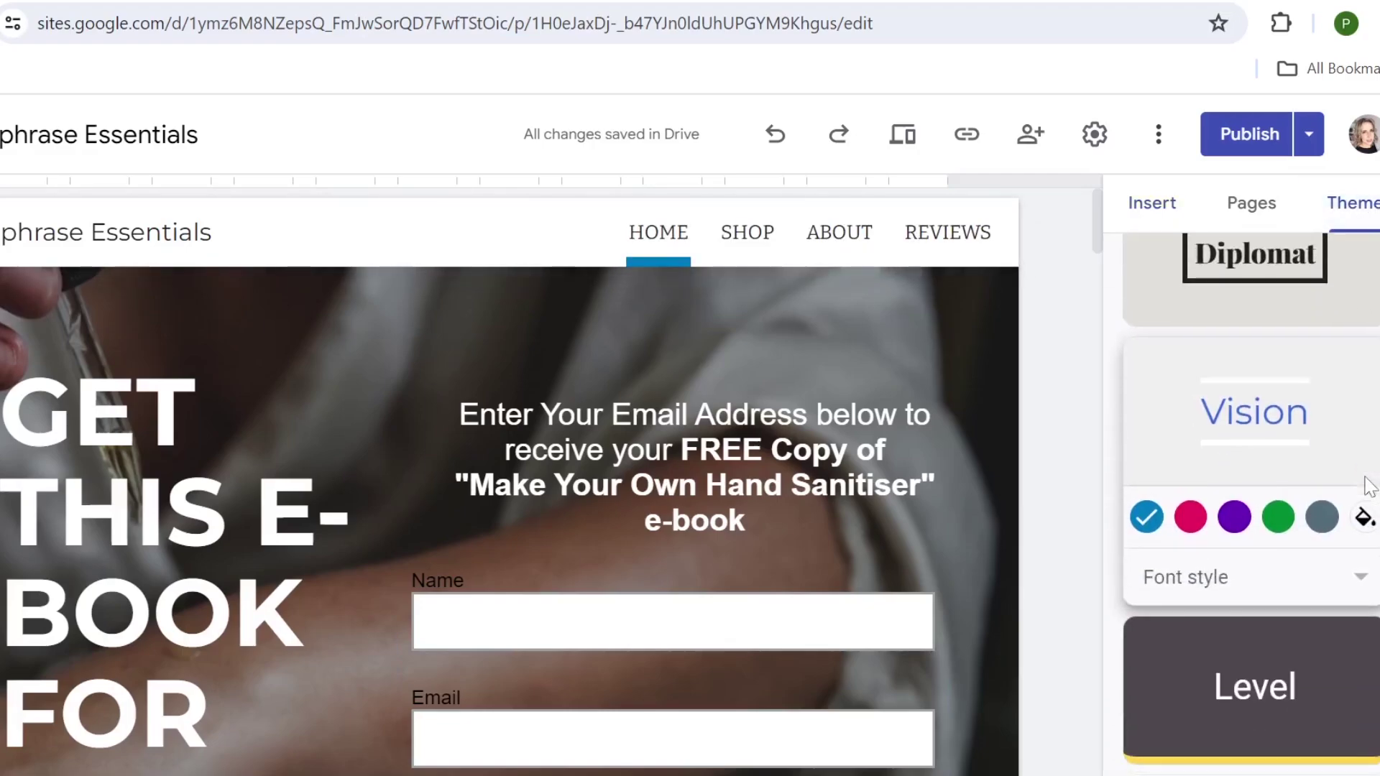
{"action": "left_click", "coordinate": [1190, 519]}
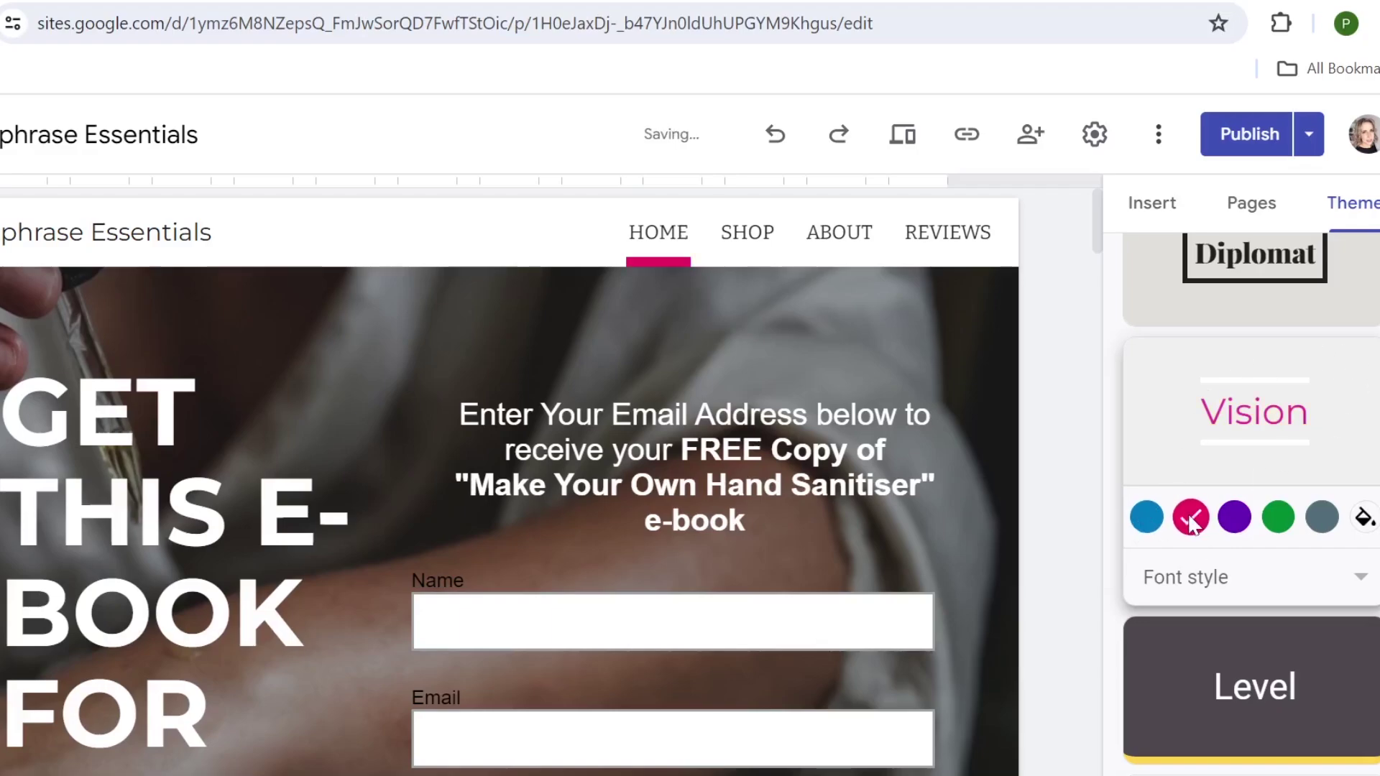
{"action": "scroll", "coordinate": [1187, 514], "scroll_direction": "up", "scroll_amount": 9}
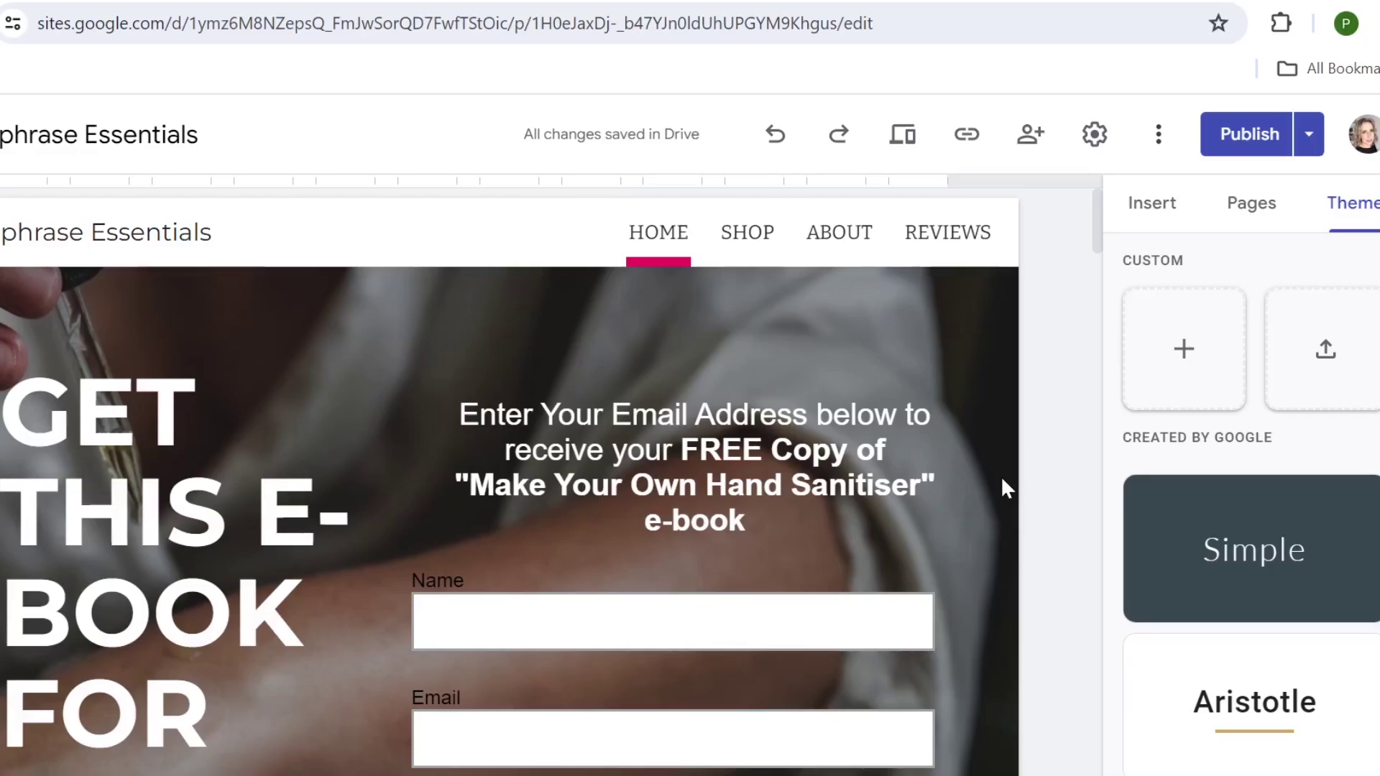
Step: Scroll down the landing page to the footer and back up
{"action": "scroll", "coordinate": [608, 524], "scroll_direction": "down", "scroll_amount": 15}
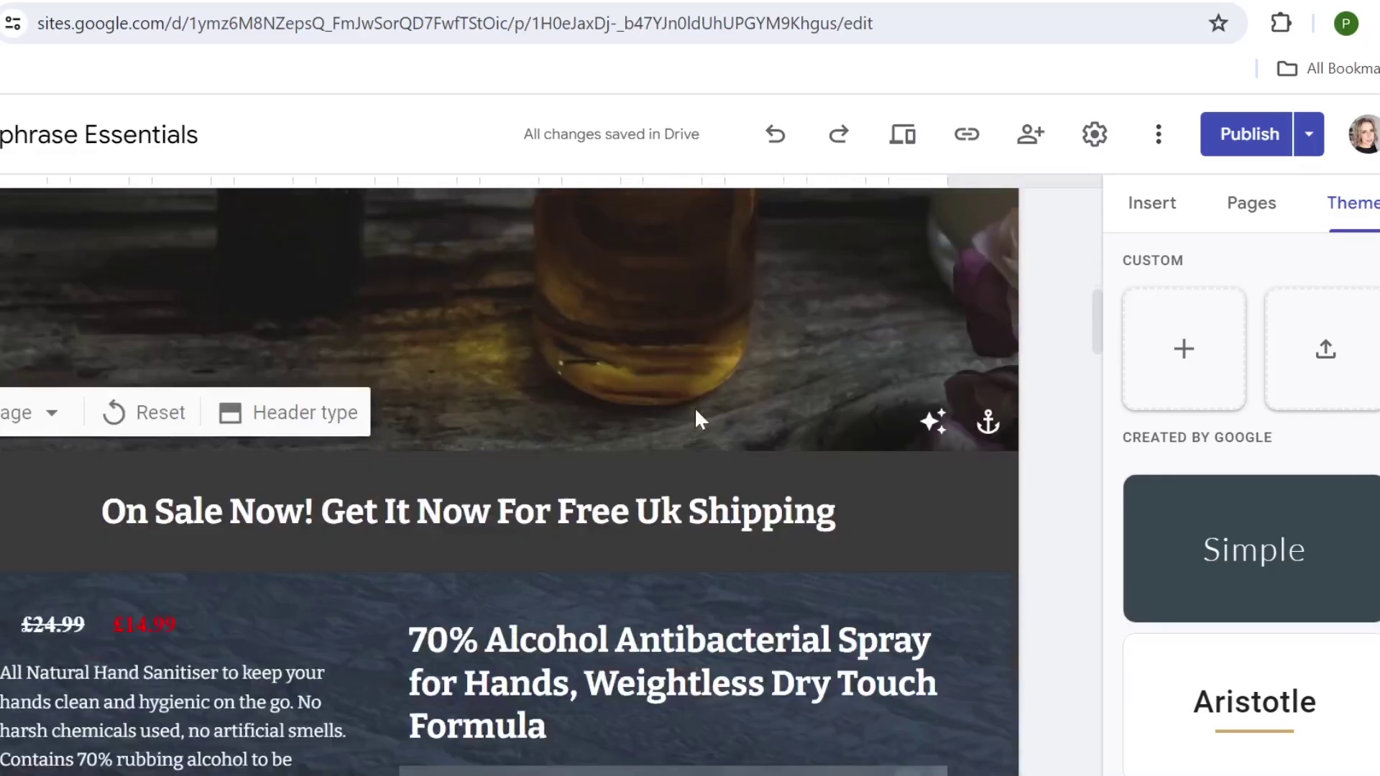
{"action": "scroll", "coordinate": [654, 410], "scroll_direction": "down", "scroll_amount": 15}
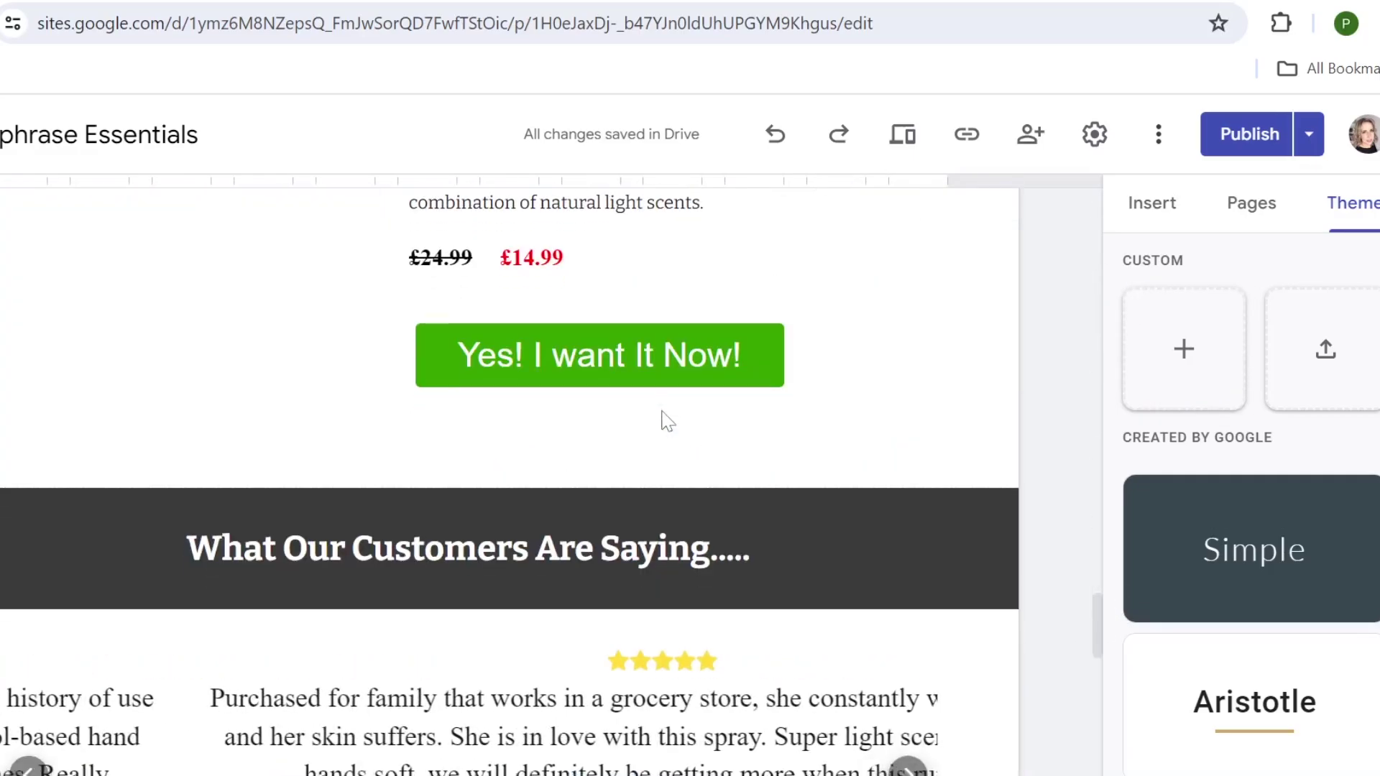
{"action": "scroll", "coordinate": [665, 419], "scroll_direction": "down", "scroll_amount": 5}
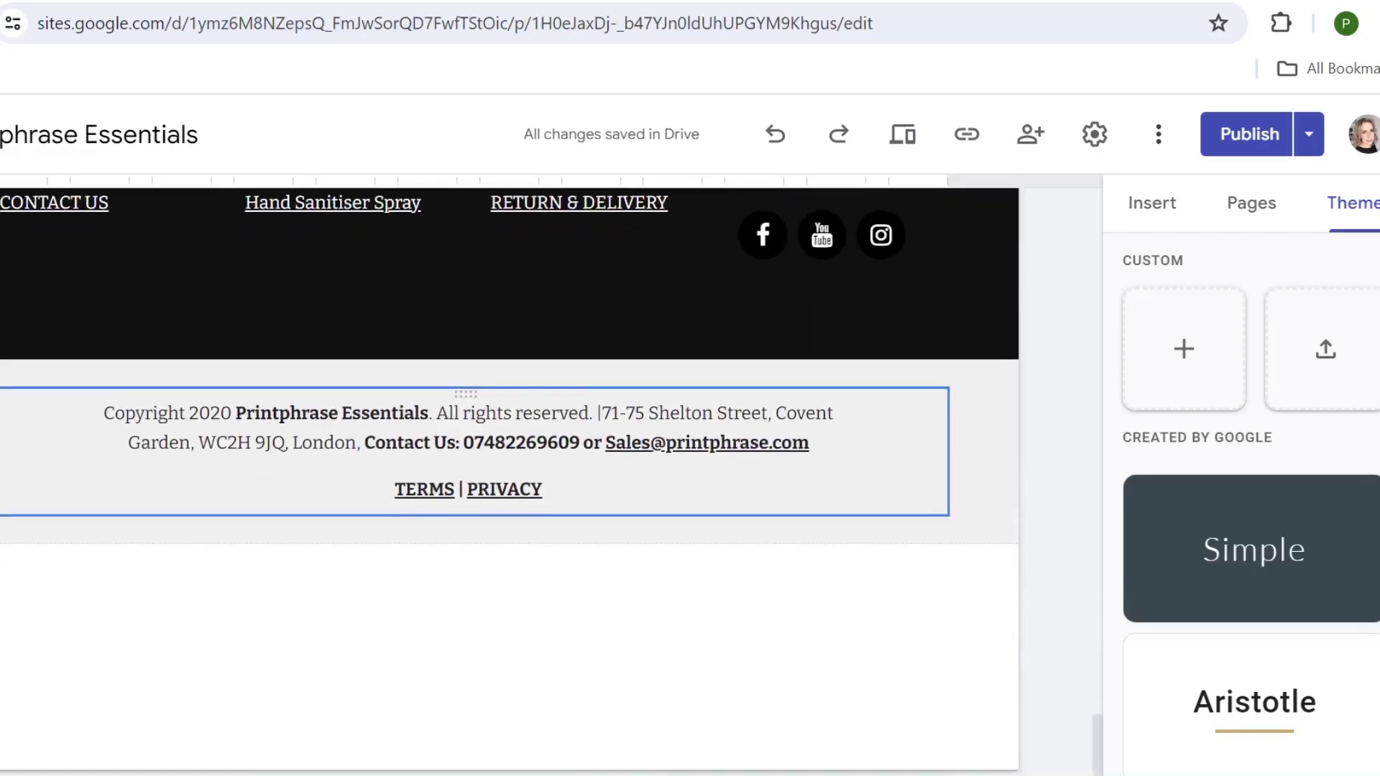
{"action": "scroll", "coordinate": [662, 410], "scroll_direction": "up", "scroll_amount": 10}
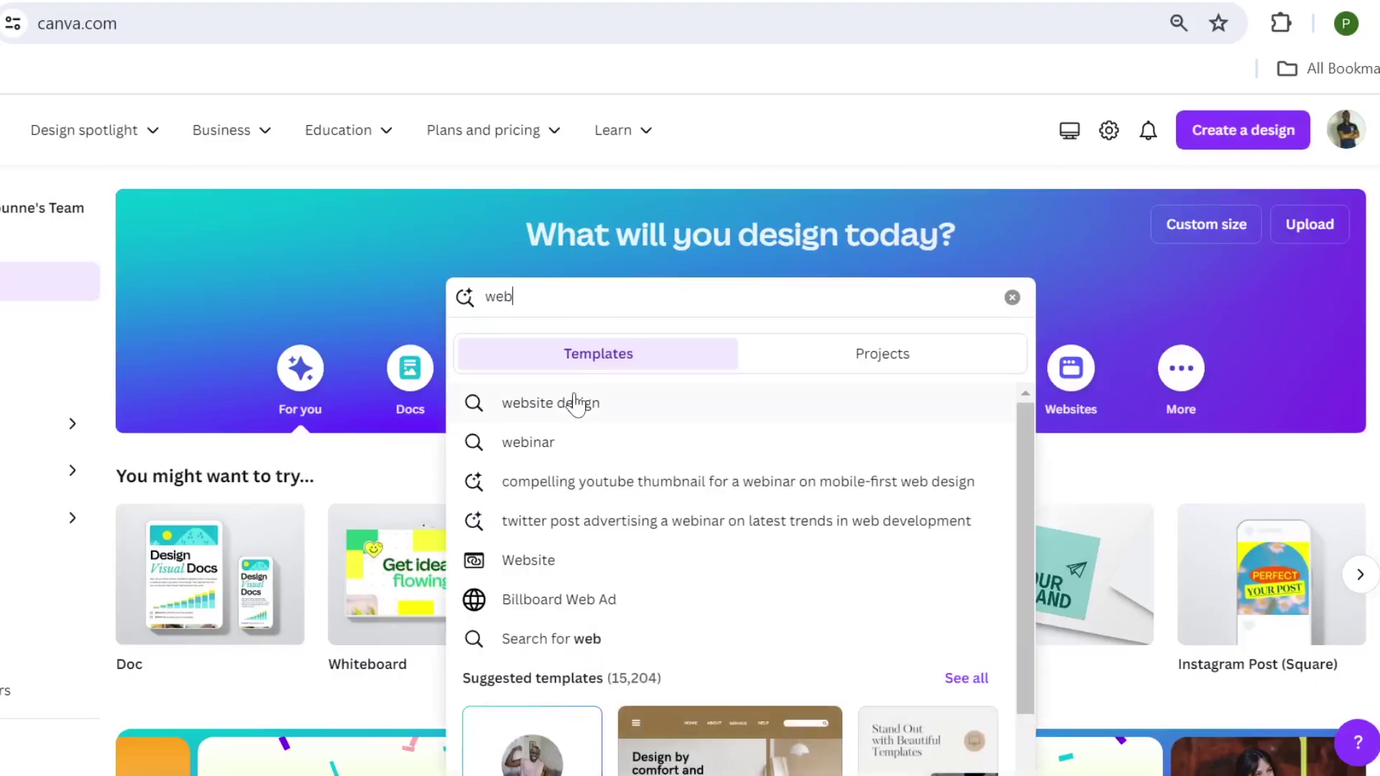
Step: Search 'website design' templates and open the Modern Desktop Travel Website template details
{"action": "left_click", "coordinate": [575, 401]}
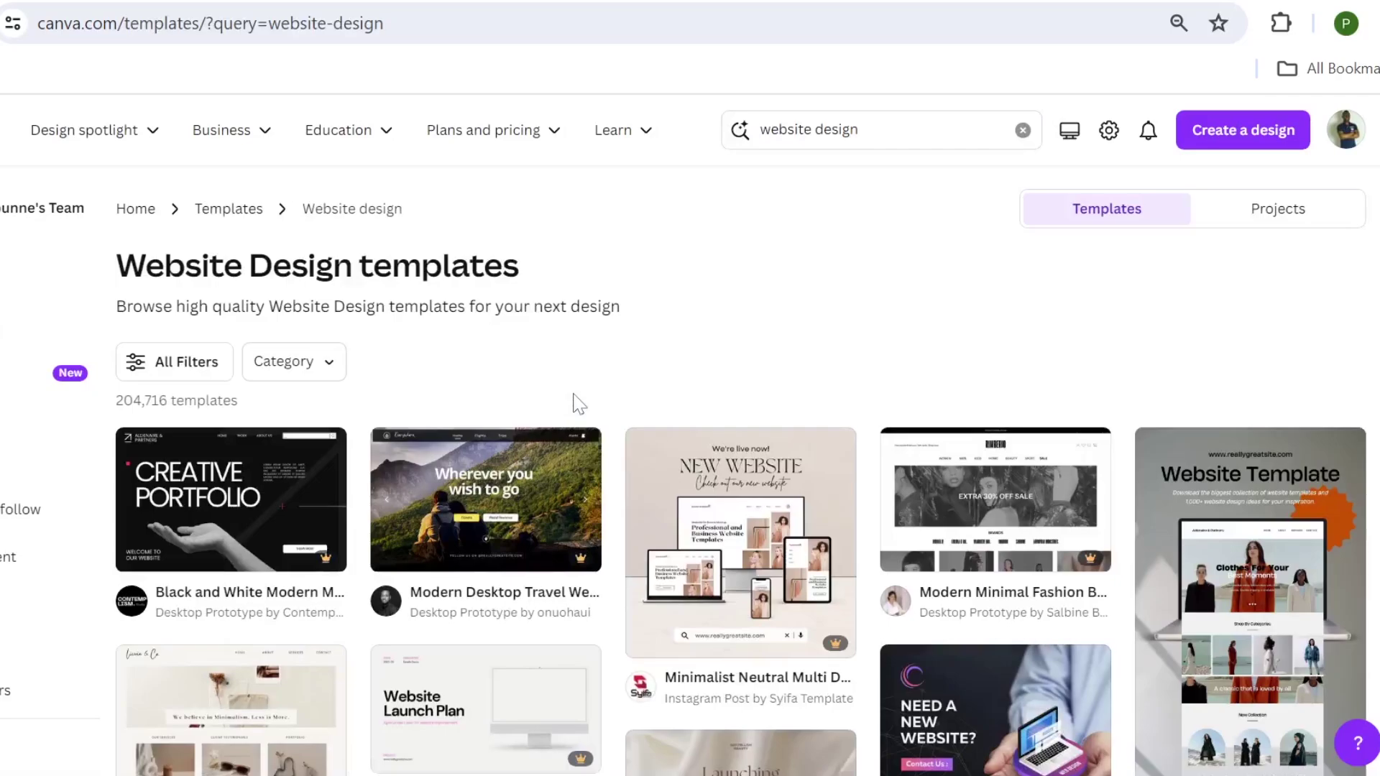
{"action": "scroll", "coordinate": [694, 322], "scroll_direction": "down", "scroll_amount": 2}
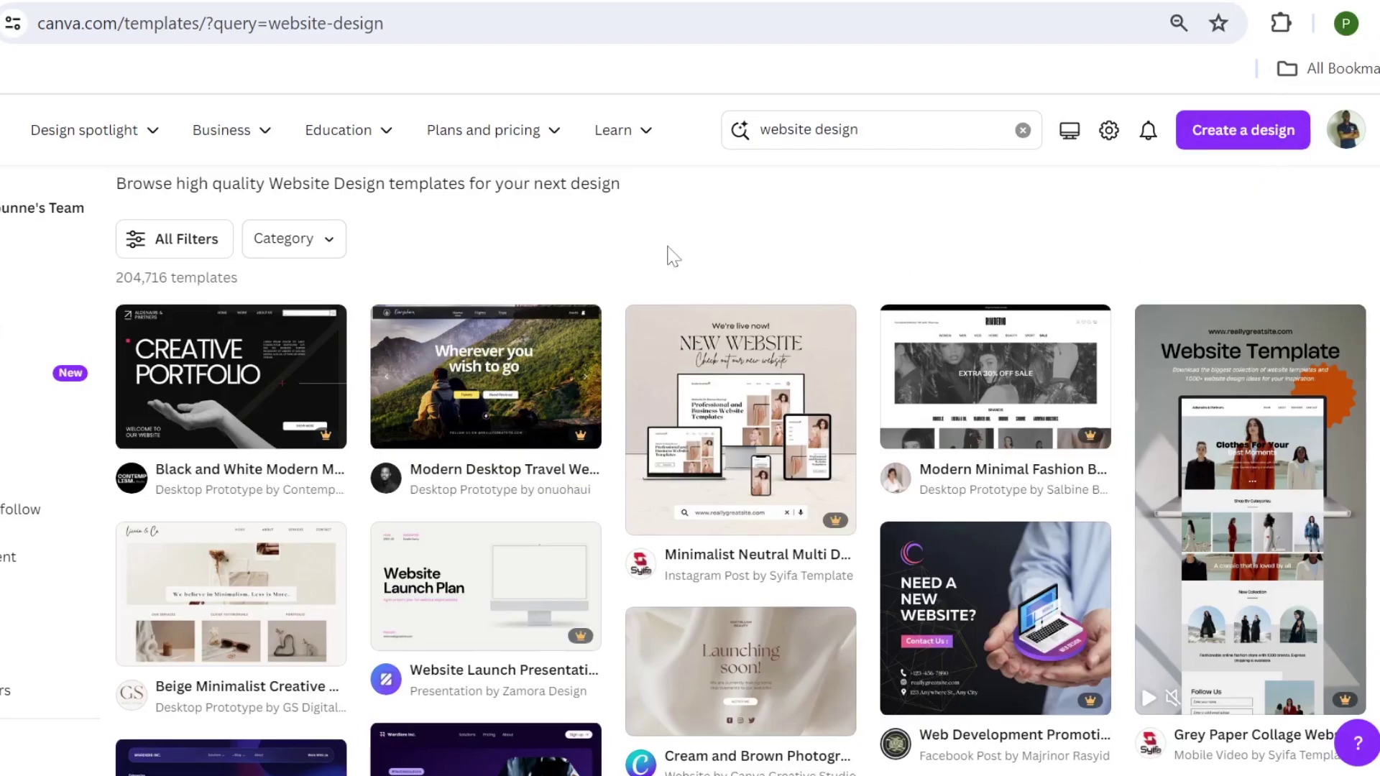
{"action": "left_click", "coordinate": [491, 392]}
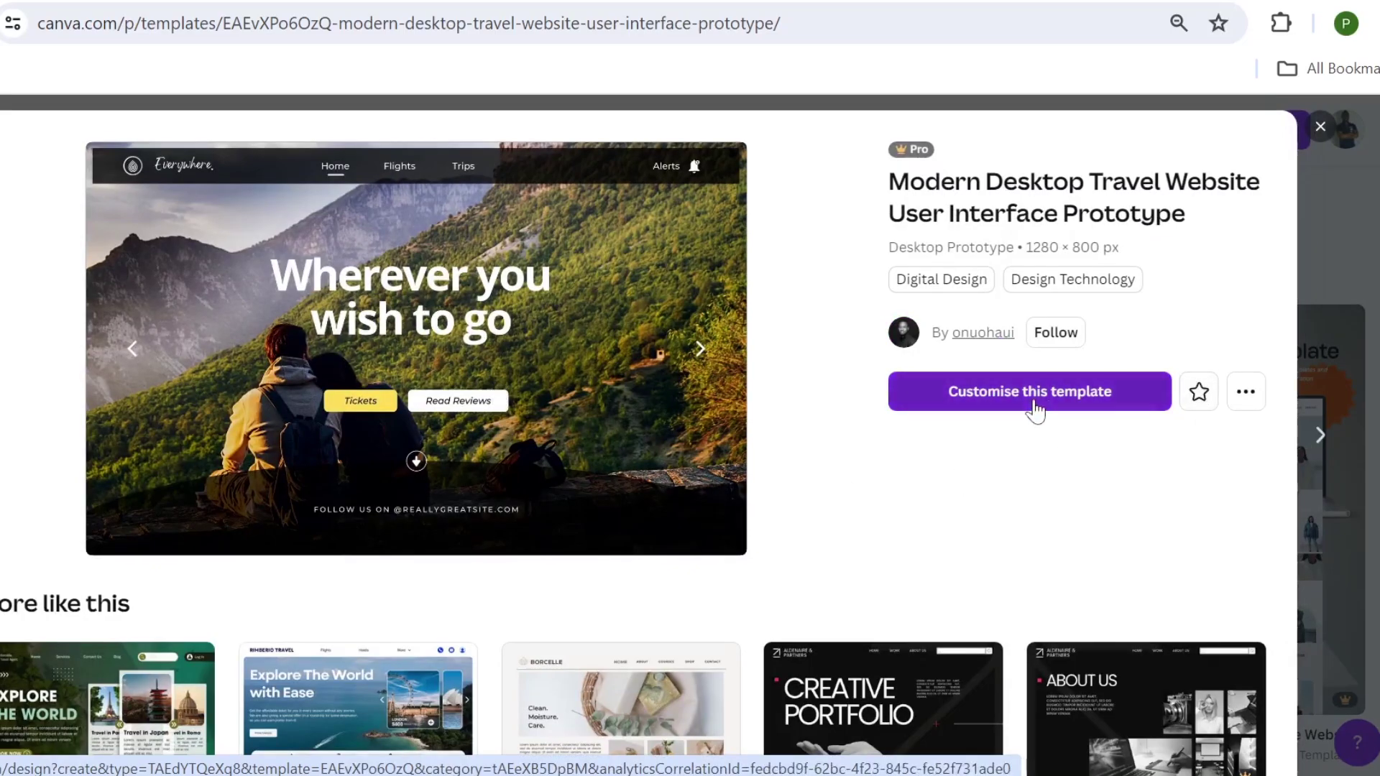
Step: Customise the travel template, then inspect its heading, background photo and Tickets label
{"action": "left_click", "coordinate": [1035, 404]}
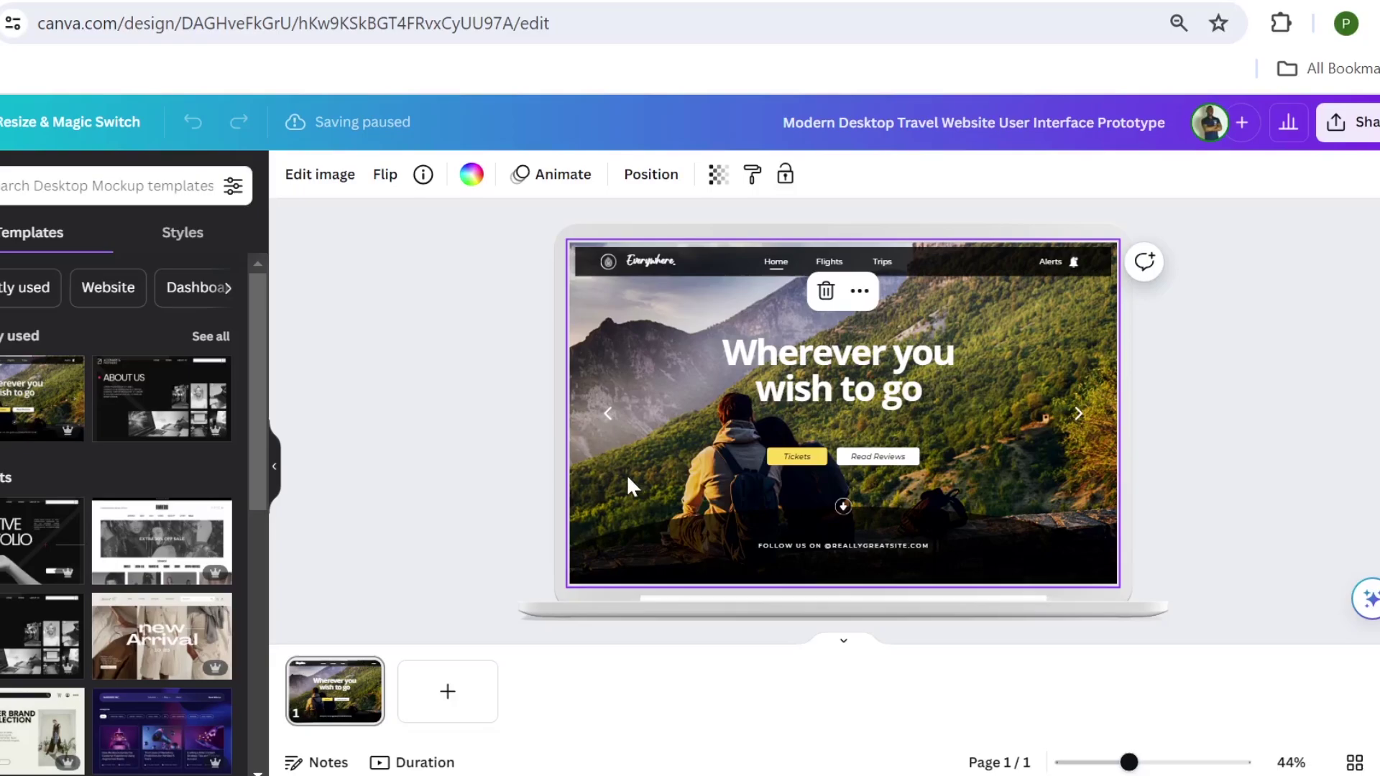
{"action": "left_click", "coordinate": [827, 395]}
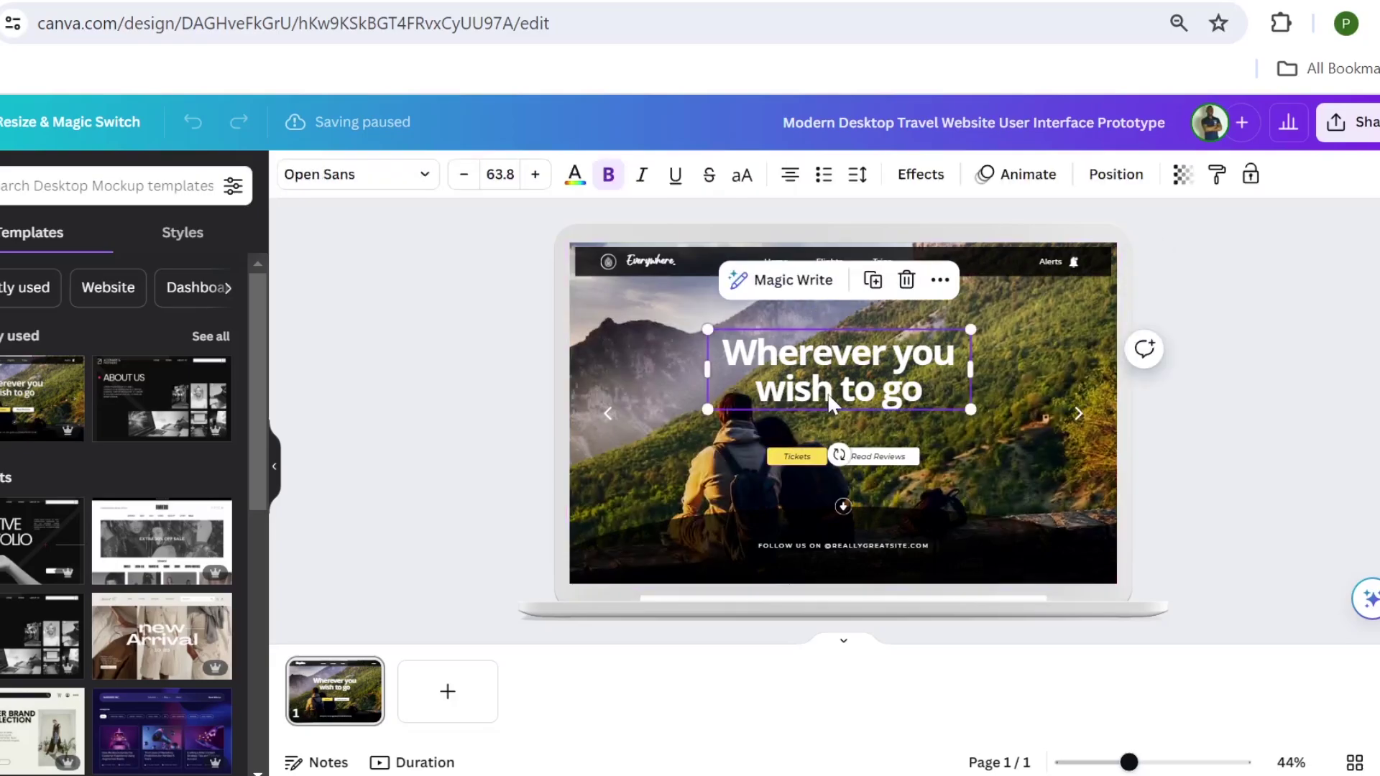
{"action": "left_click", "coordinate": [997, 407]}
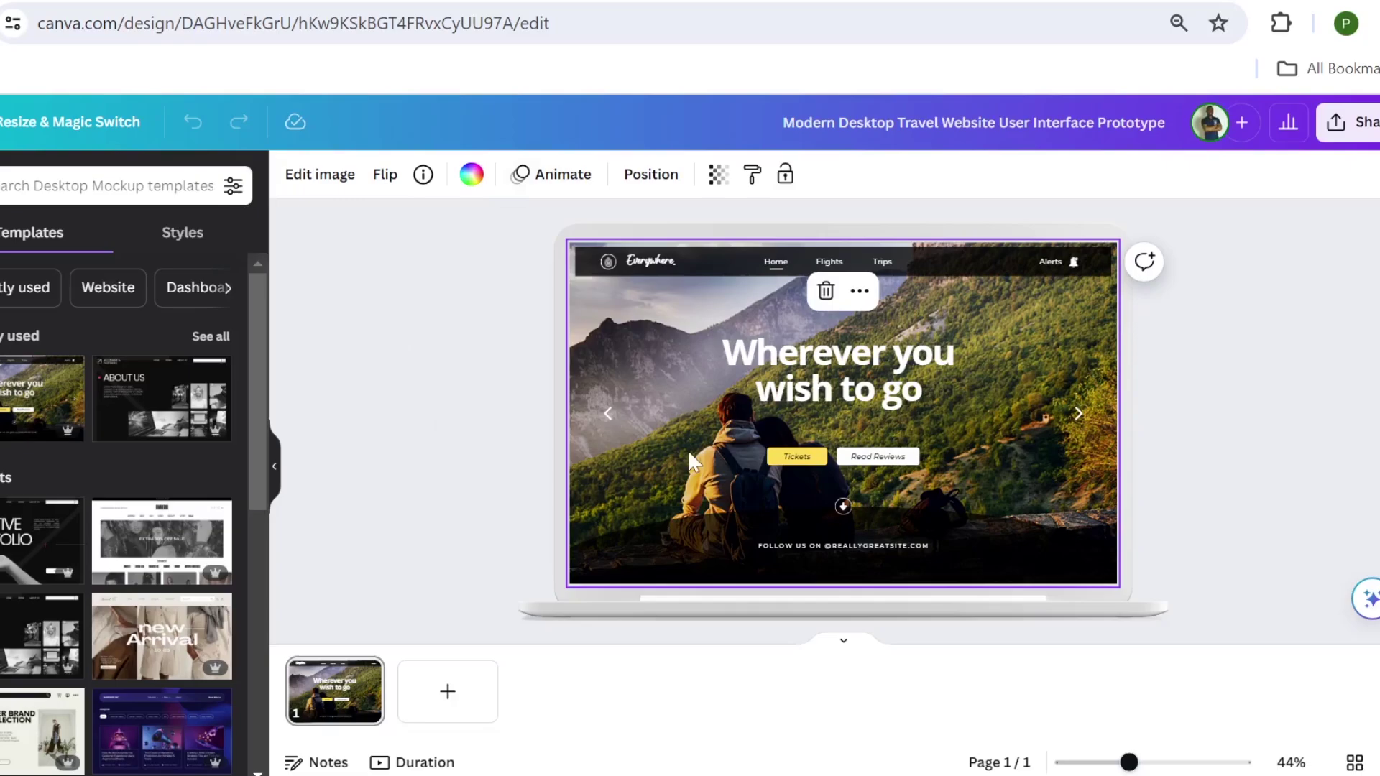
{"action": "left_click", "coordinate": [796, 463]}
{"action": "left_click", "coordinate": [897, 403]}
{"action": "mouse_move", "coordinate": [904, 418]}
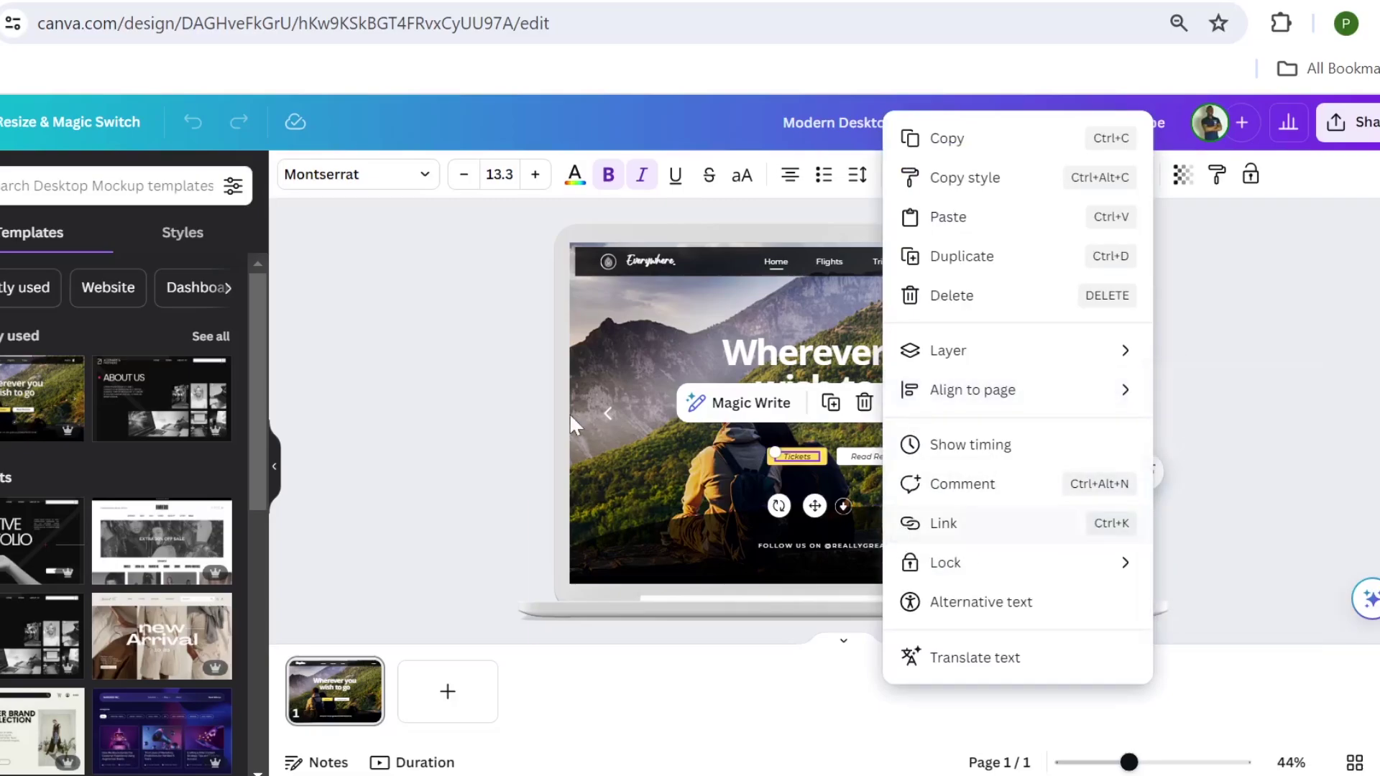
{"action": "left_click", "coordinate": [471, 388]}
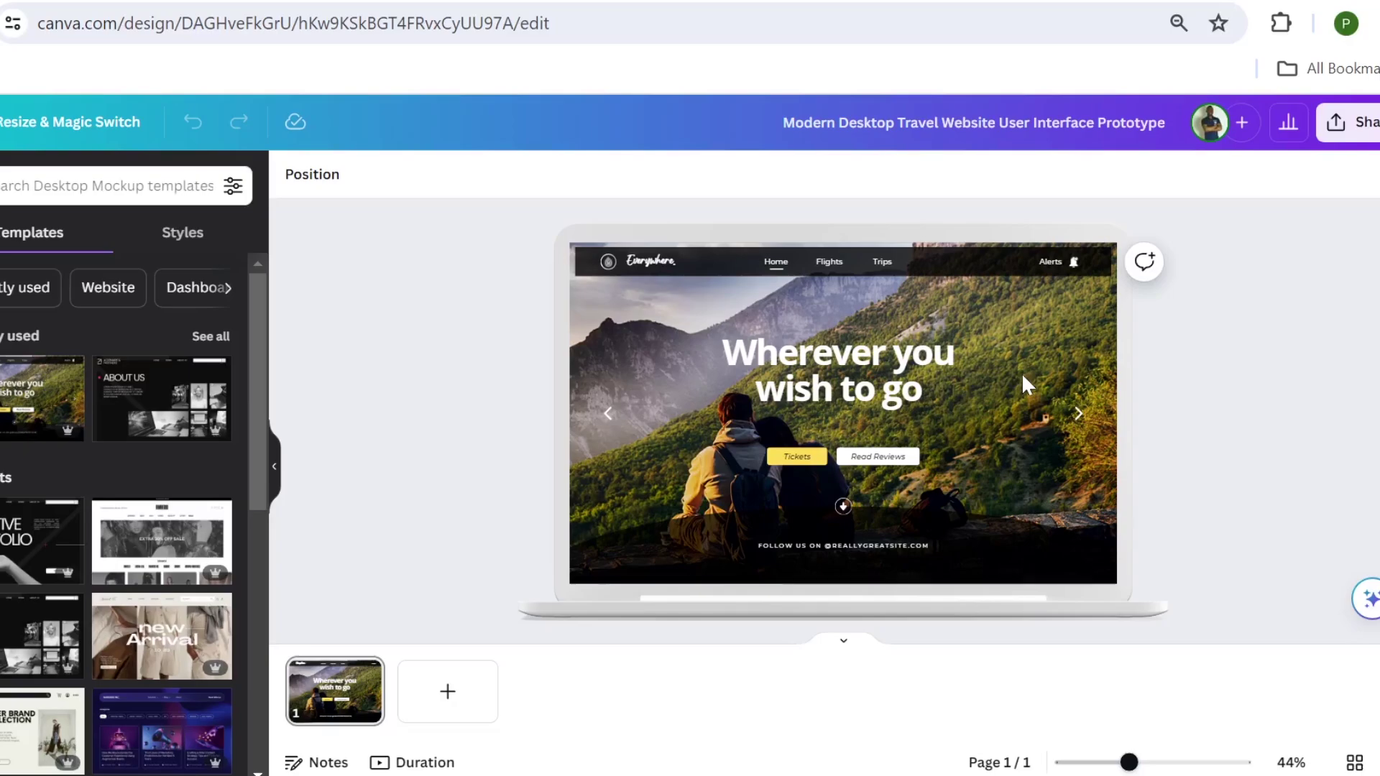
Step: Generate a live embed of the travel design from the Share menu
{"action": "left_click", "coordinate": [1354, 138]}
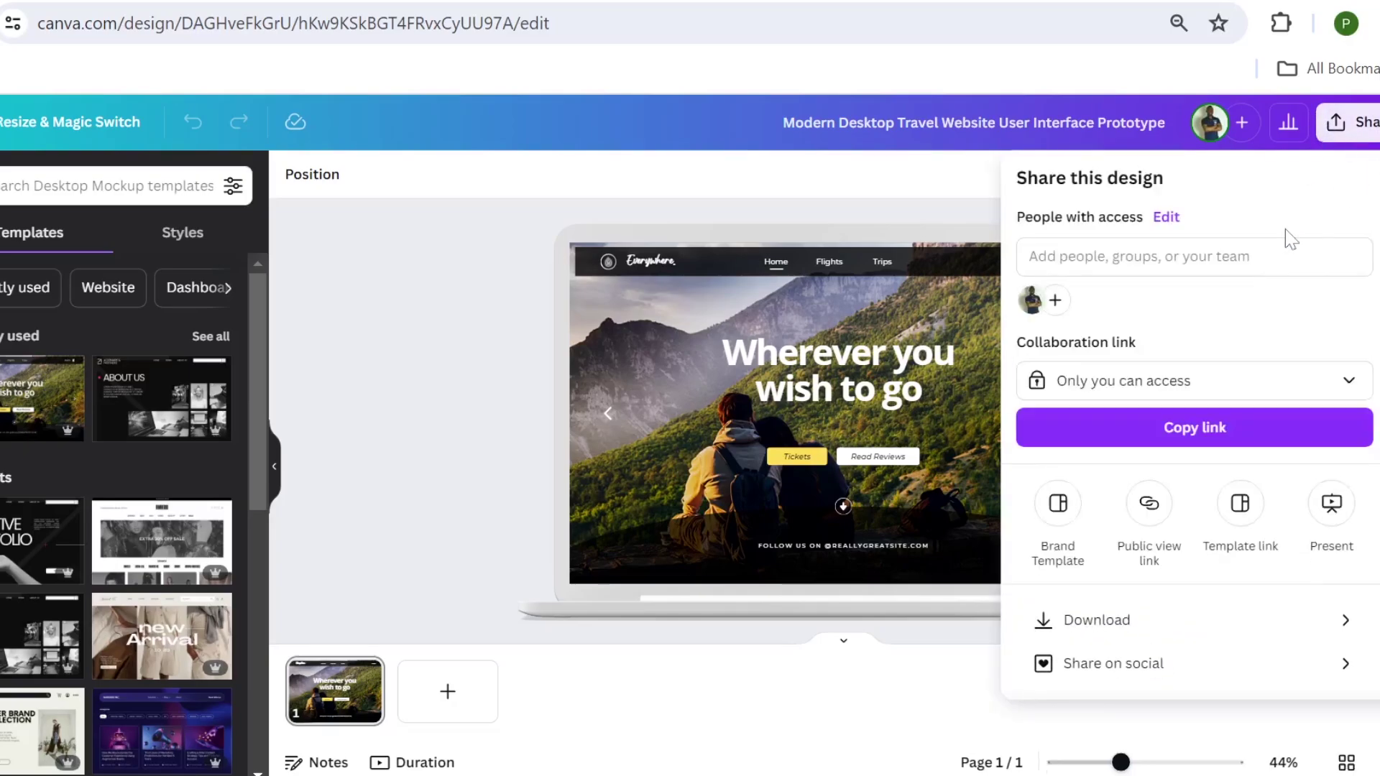
{"action": "scroll", "coordinate": [1285, 228], "scroll_direction": "down", "scroll_amount": 2}
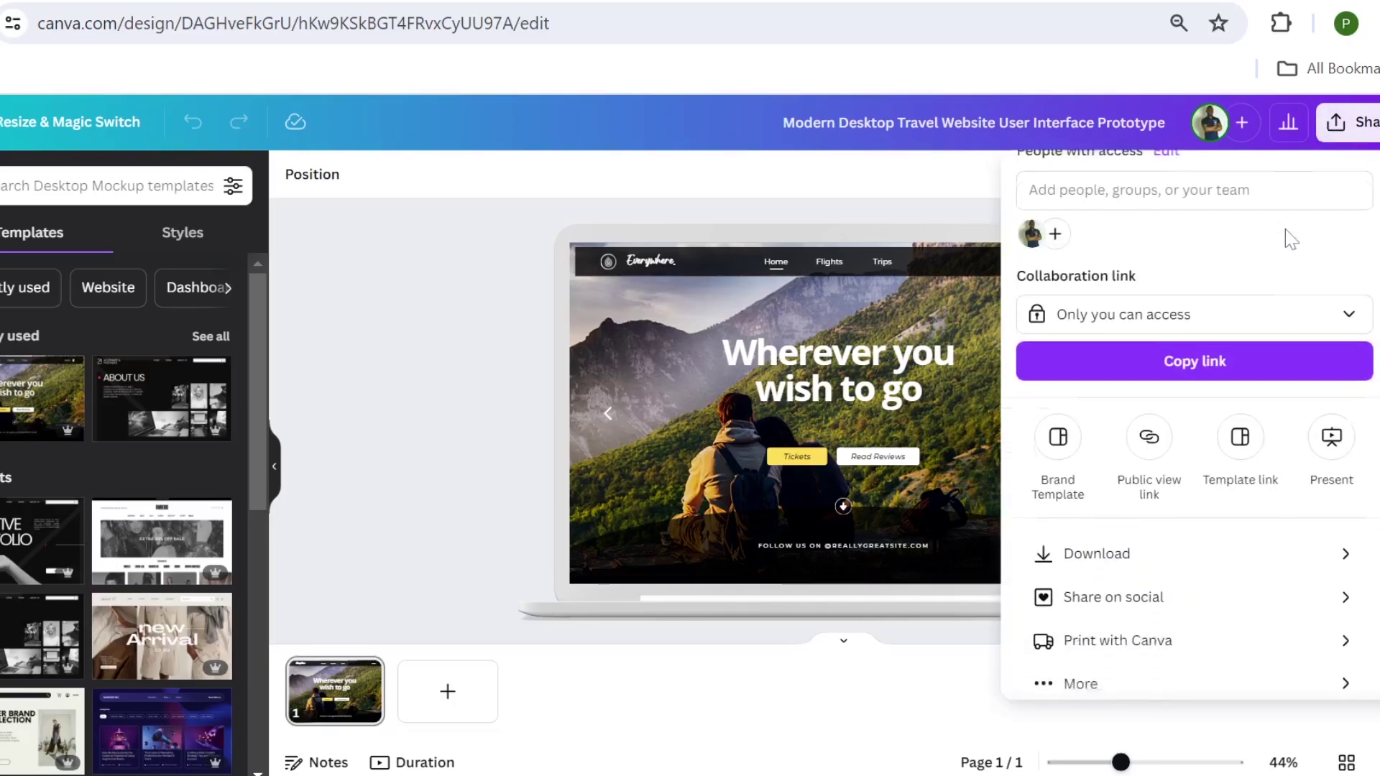
{"action": "left_click", "coordinate": [1082, 672]}
{"action": "left_click", "coordinate": [1159, 440]}
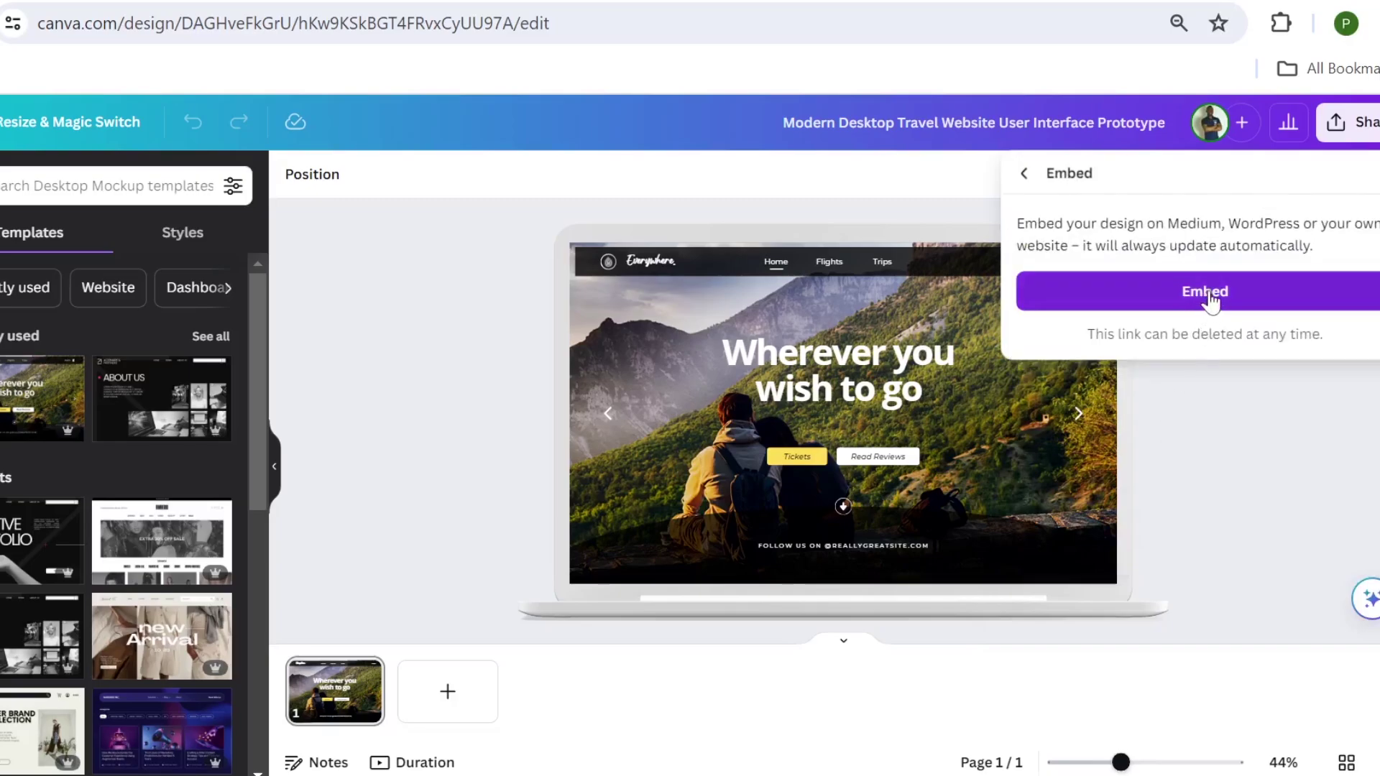
{"action": "left_click", "coordinate": [1206, 293]}
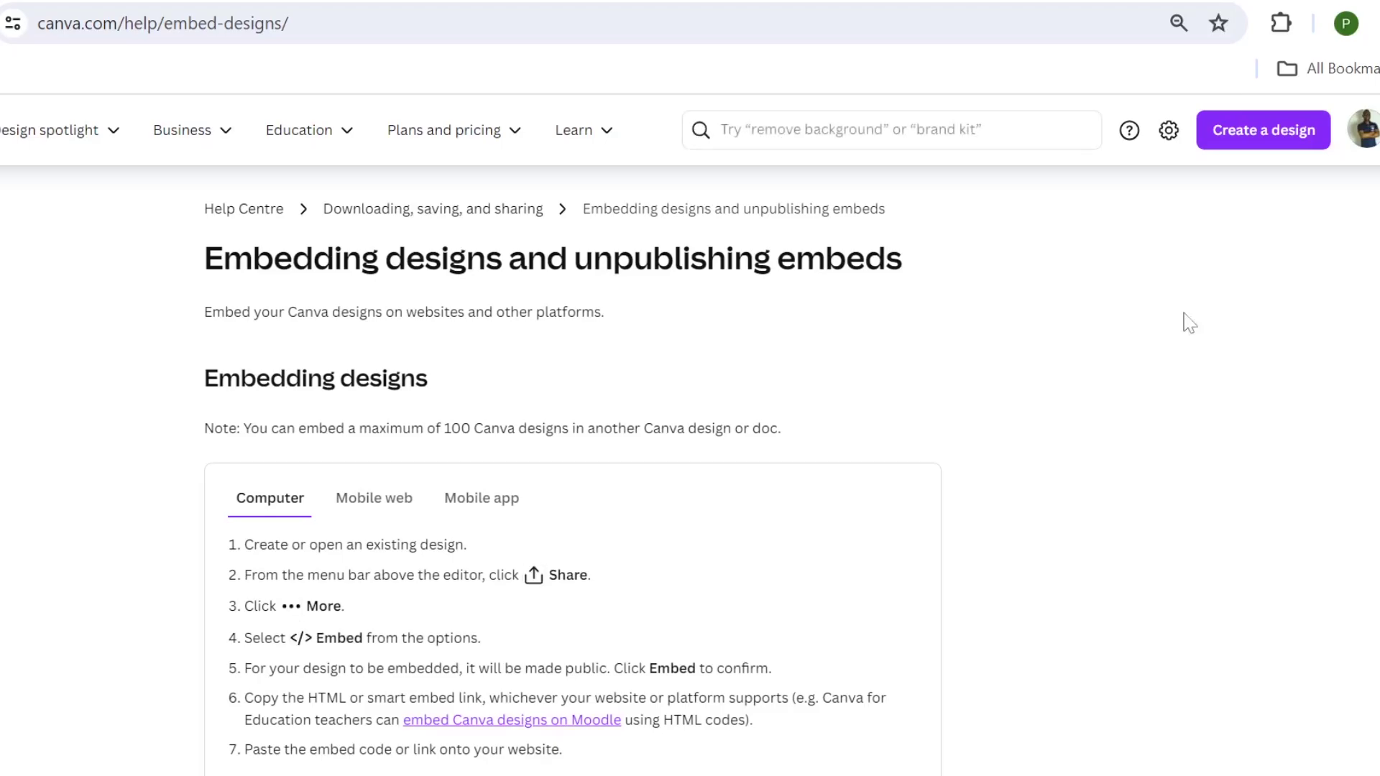
Step: Copy the design's HTML embed code
{"action": "scroll", "coordinate": [761, 614], "scroll_direction": "down", "scroll_amount": 6}
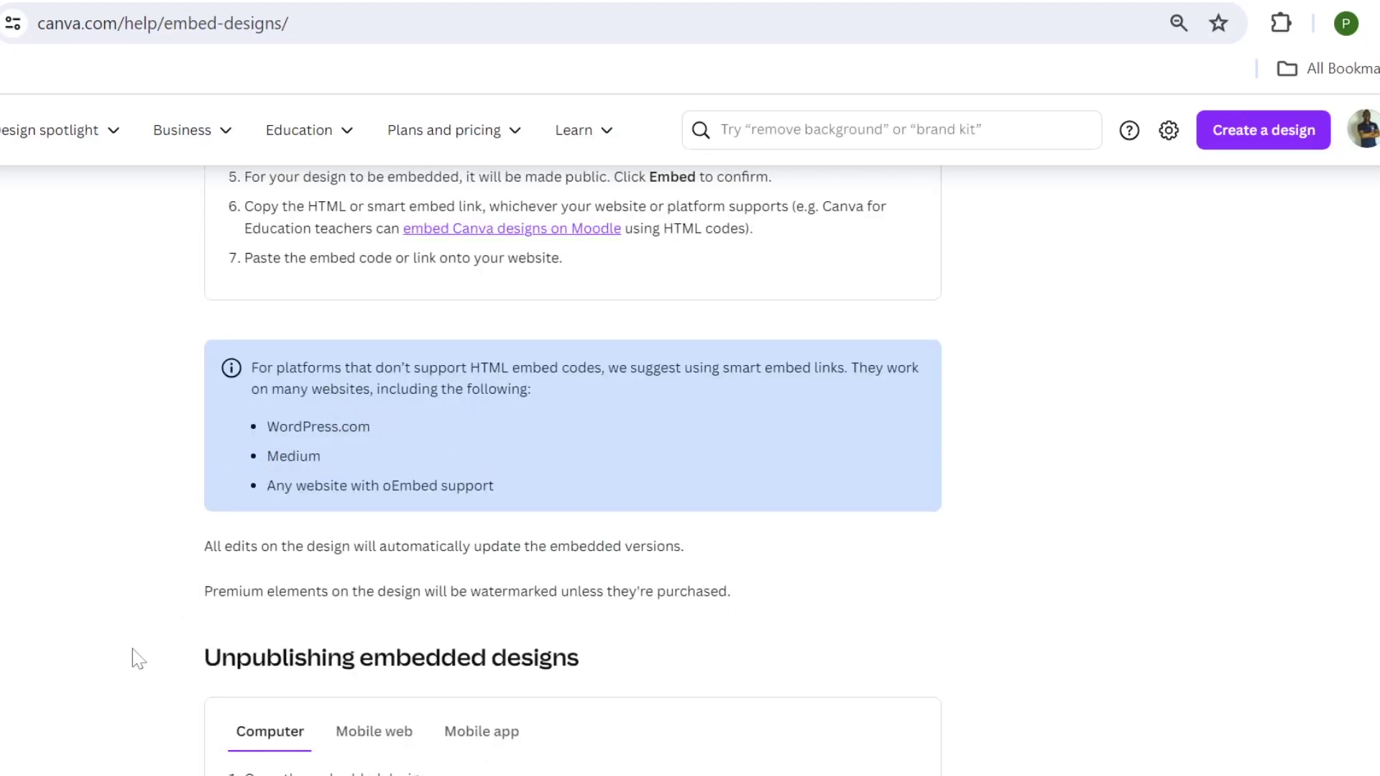
{"action": "left_click", "coordinate": [941, 5]}
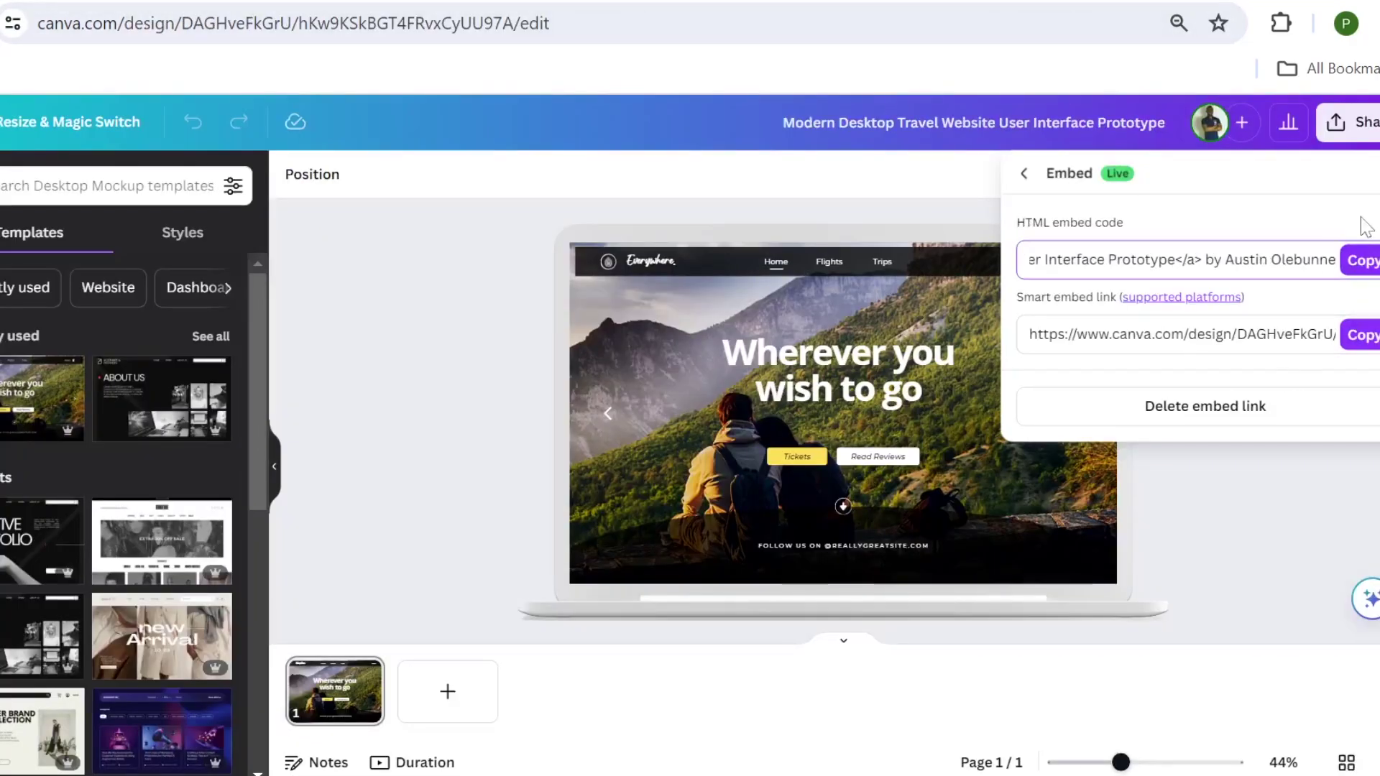
{"action": "left_click", "coordinate": [1363, 273]}
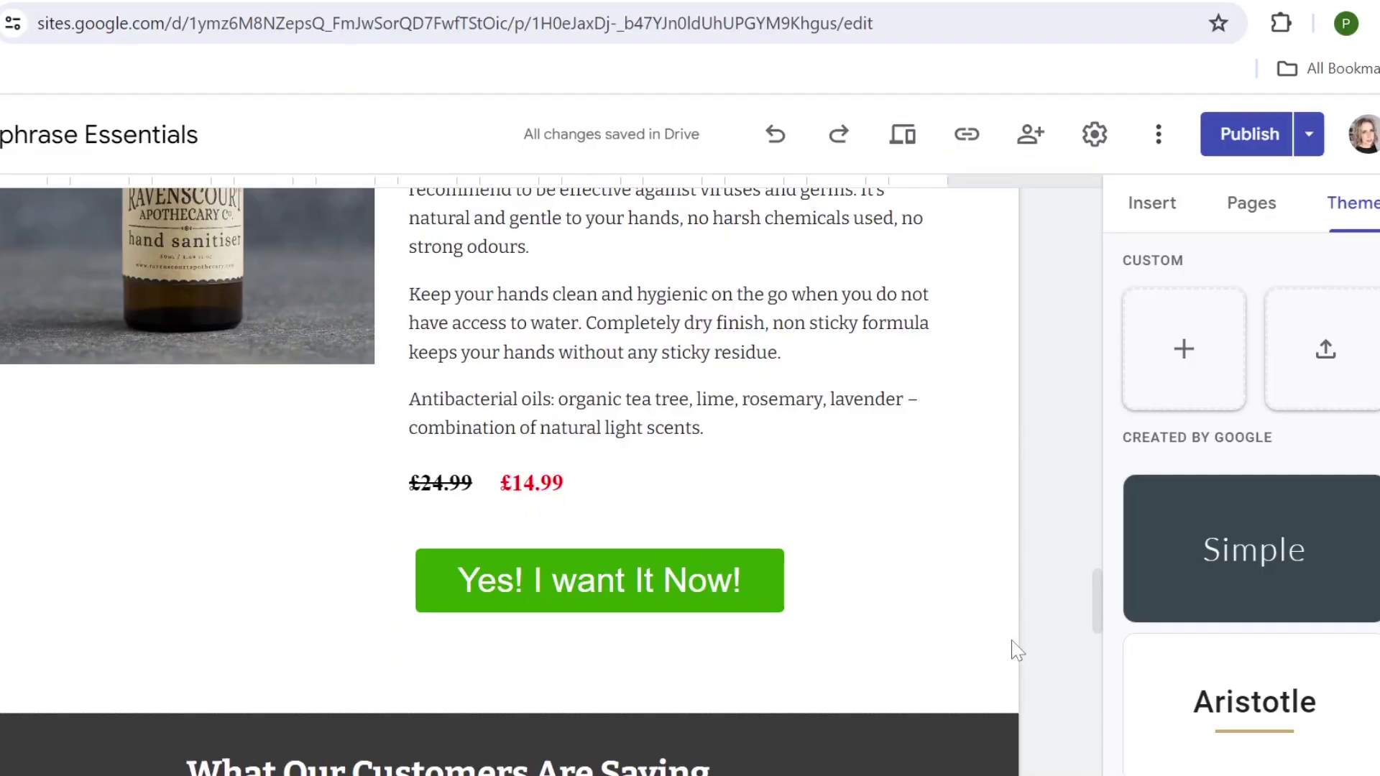
{"action": "scroll", "coordinate": [1010, 647], "scroll_direction": "down", "scroll_amount": 2}
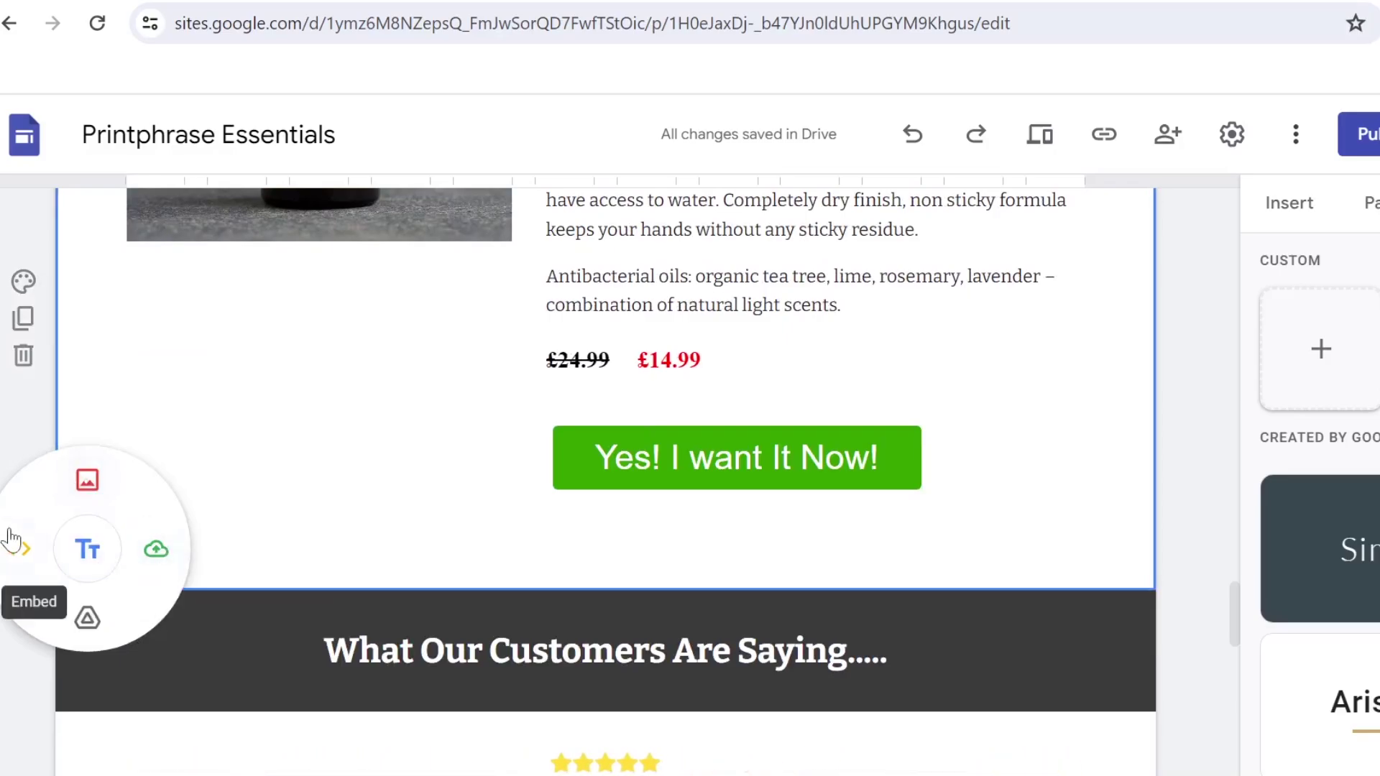
Step: Embed the Canva 'Wherever you wish to go' travel design above the testimonials using pasted embed code
{"action": "left_click", "coordinate": [18, 550]}
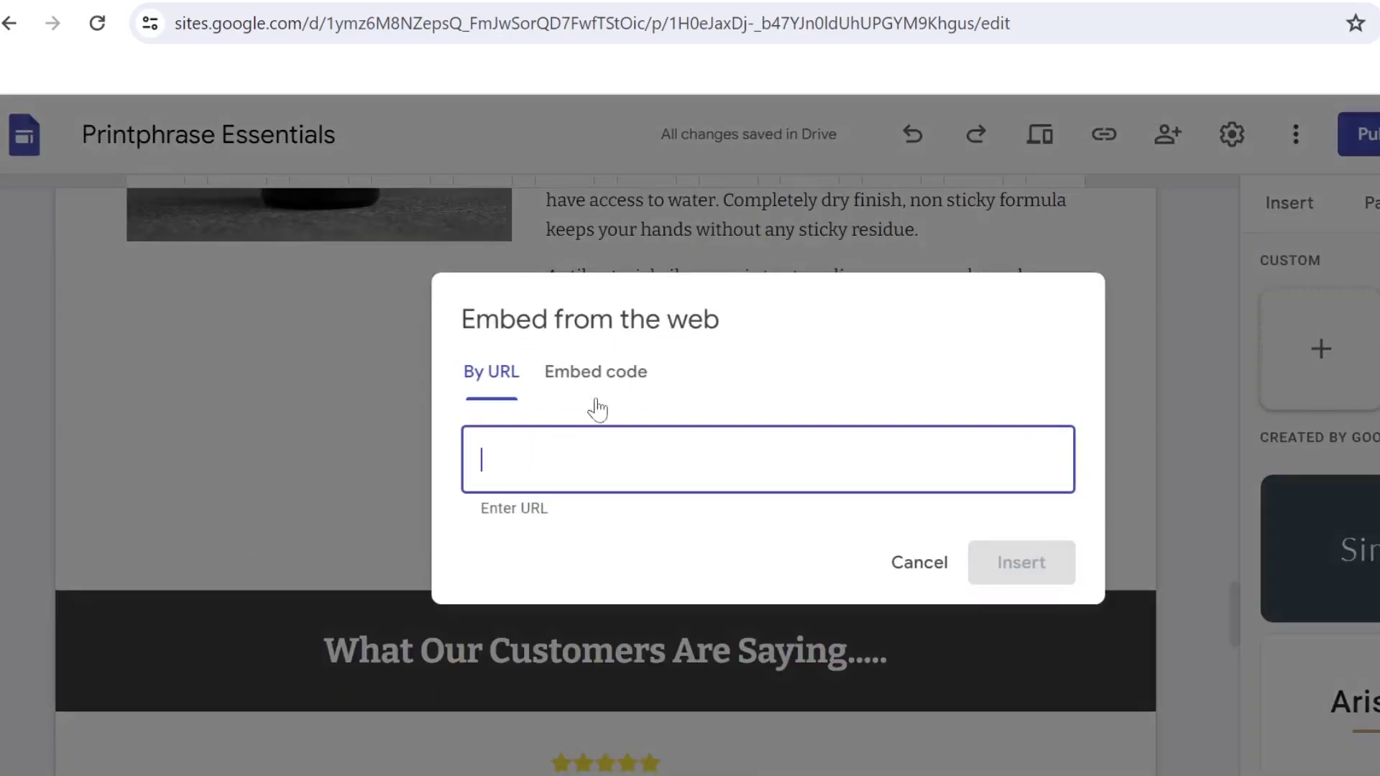
{"action": "left_click", "coordinate": [647, 373]}
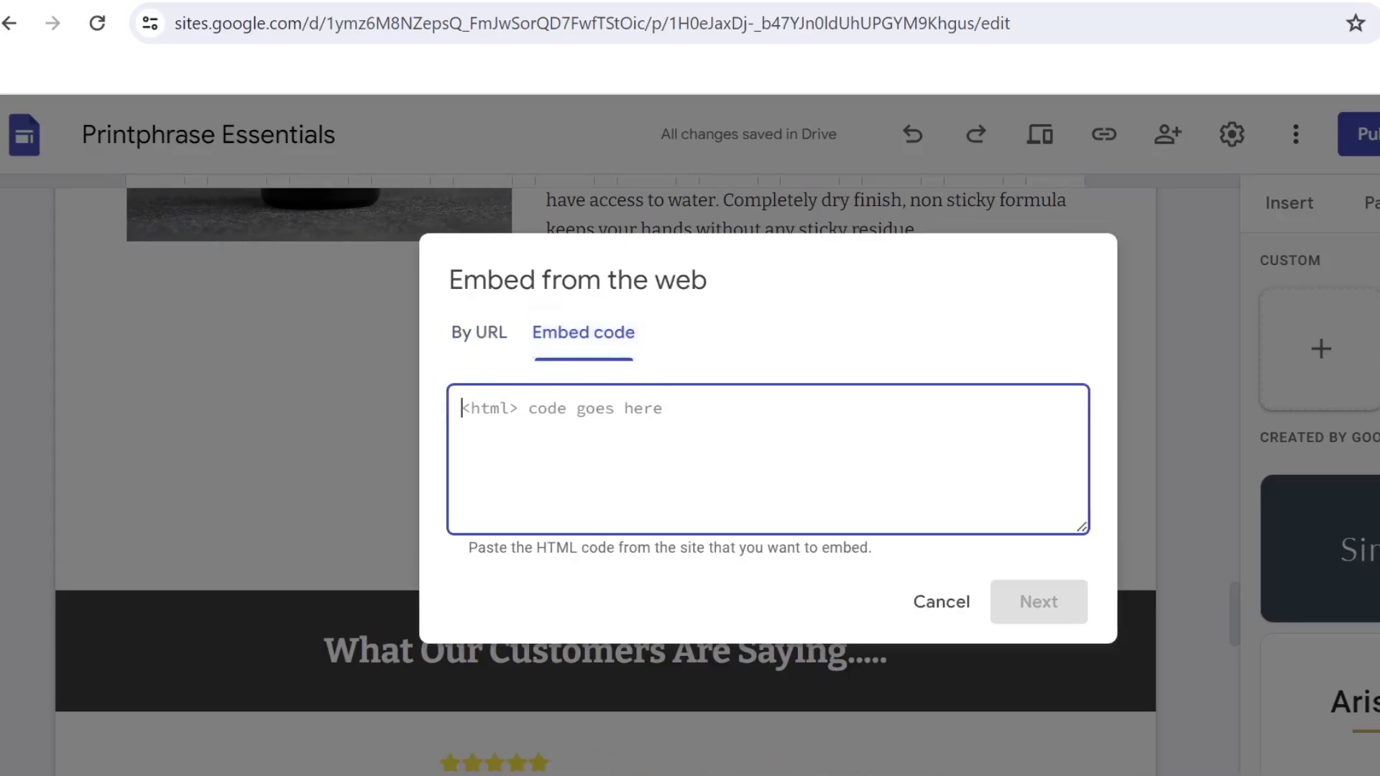
{"action": "right_click", "coordinate": [512, 407]}
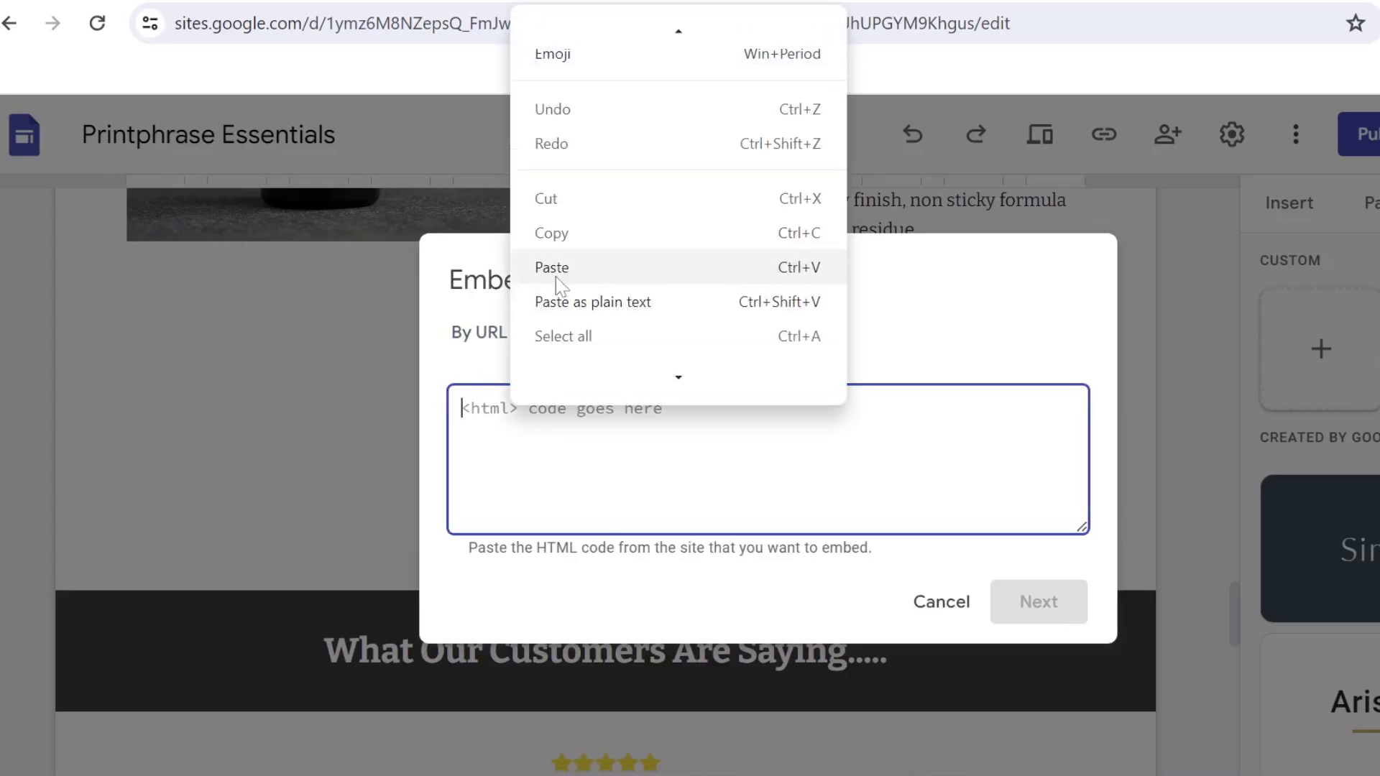
{"action": "left_click", "coordinate": [565, 271]}
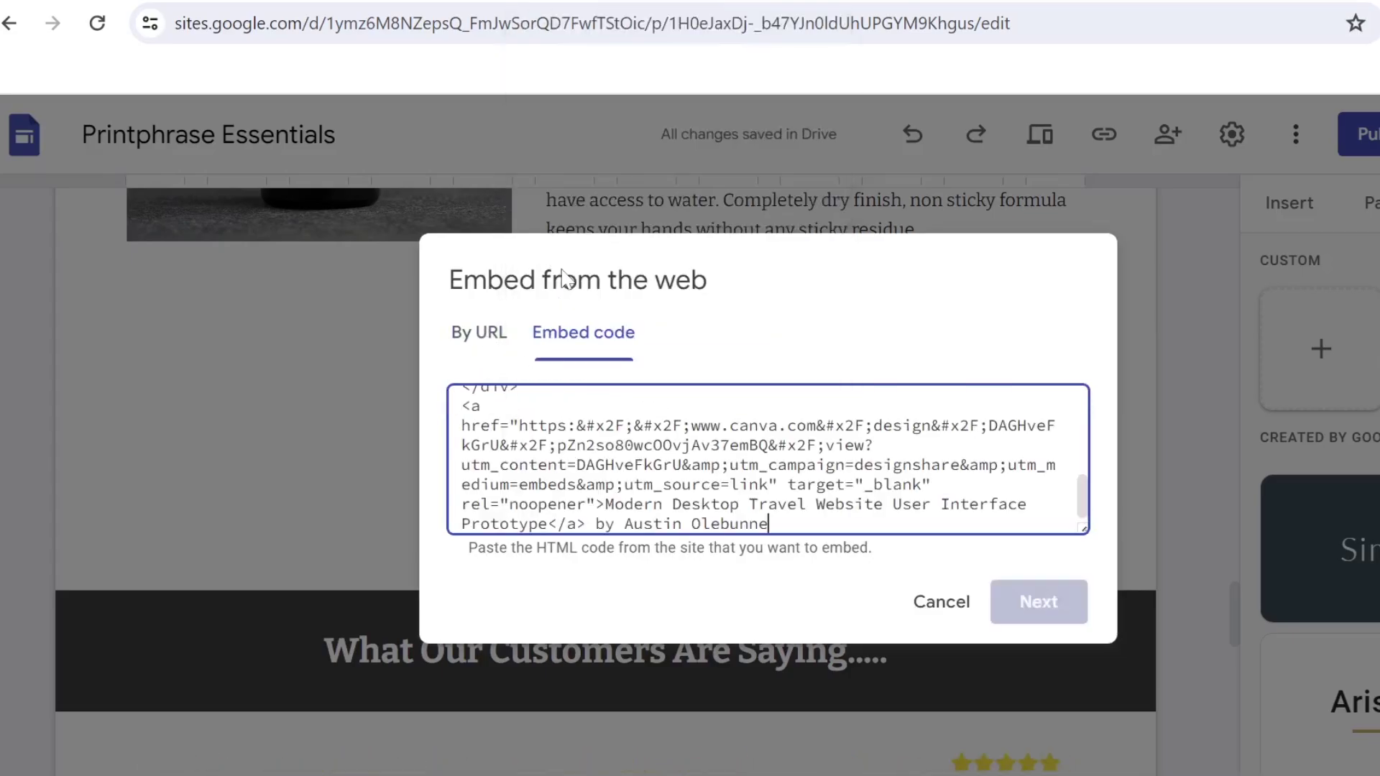
{"action": "left_click", "coordinate": [1039, 602]}
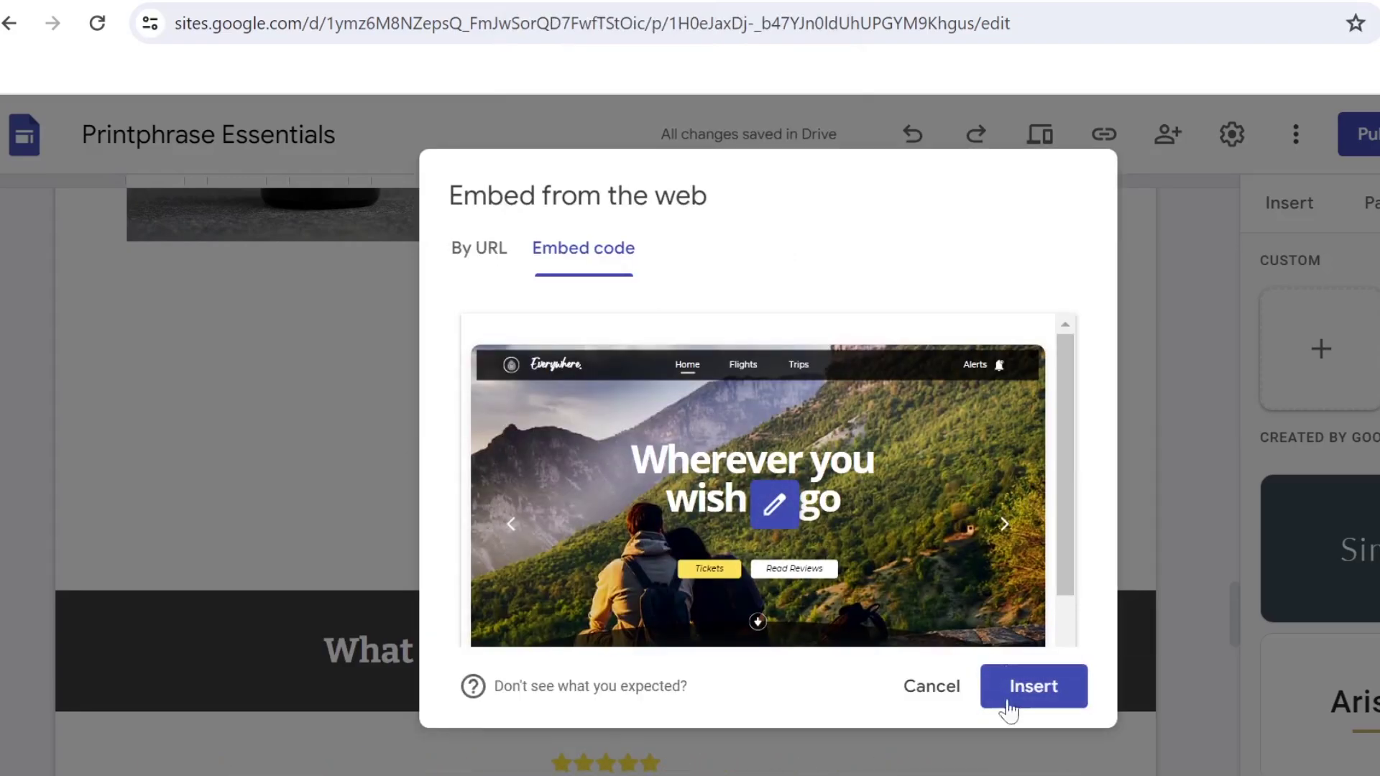
{"action": "left_click", "coordinate": [1025, 688]}
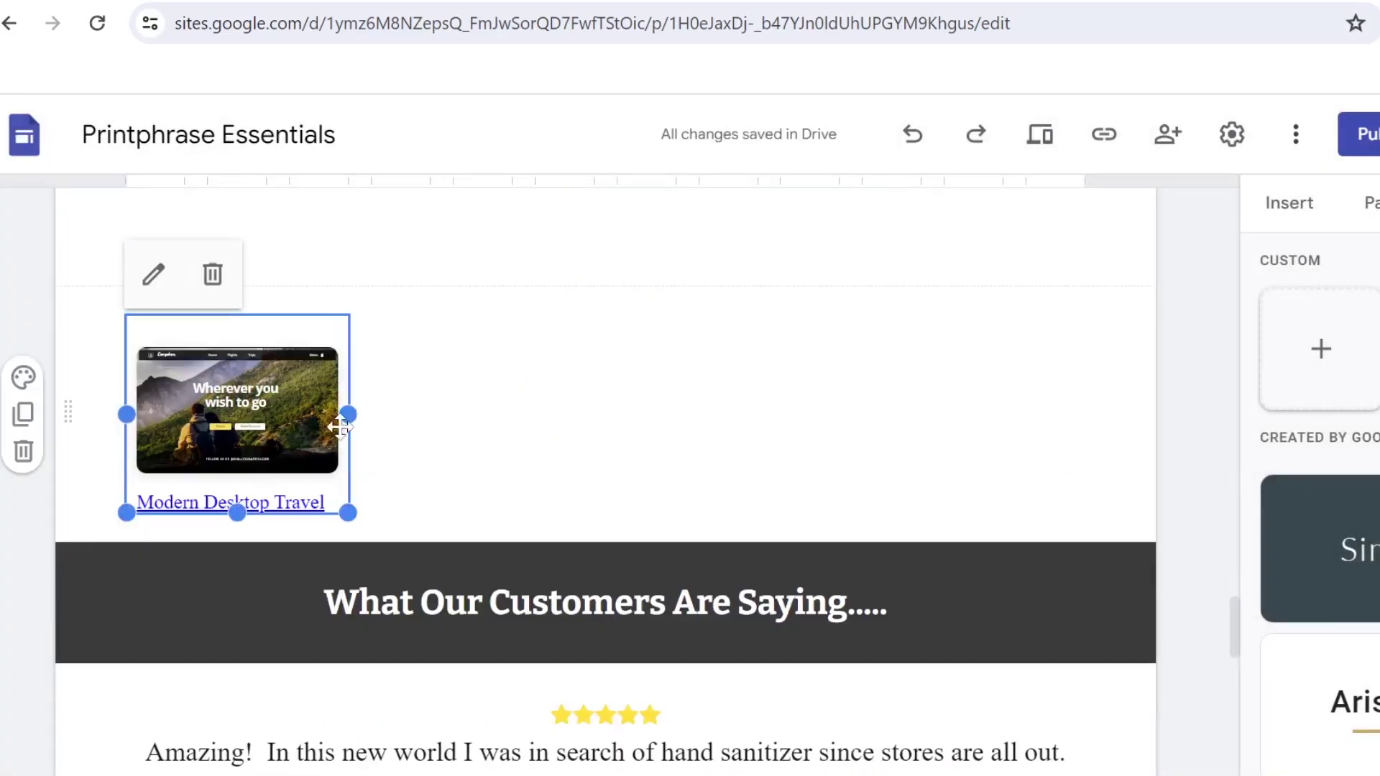
Step: Stretch the Canva embed to full page width and make it taller
{"action": "left_click_drag", "start_coordinate": [348, 410], "coordinate": [1148, 410]}
{"action": "scroll", "coordinate": [608, 447], "scroll_direction": "down", "scroll_amount": 3}
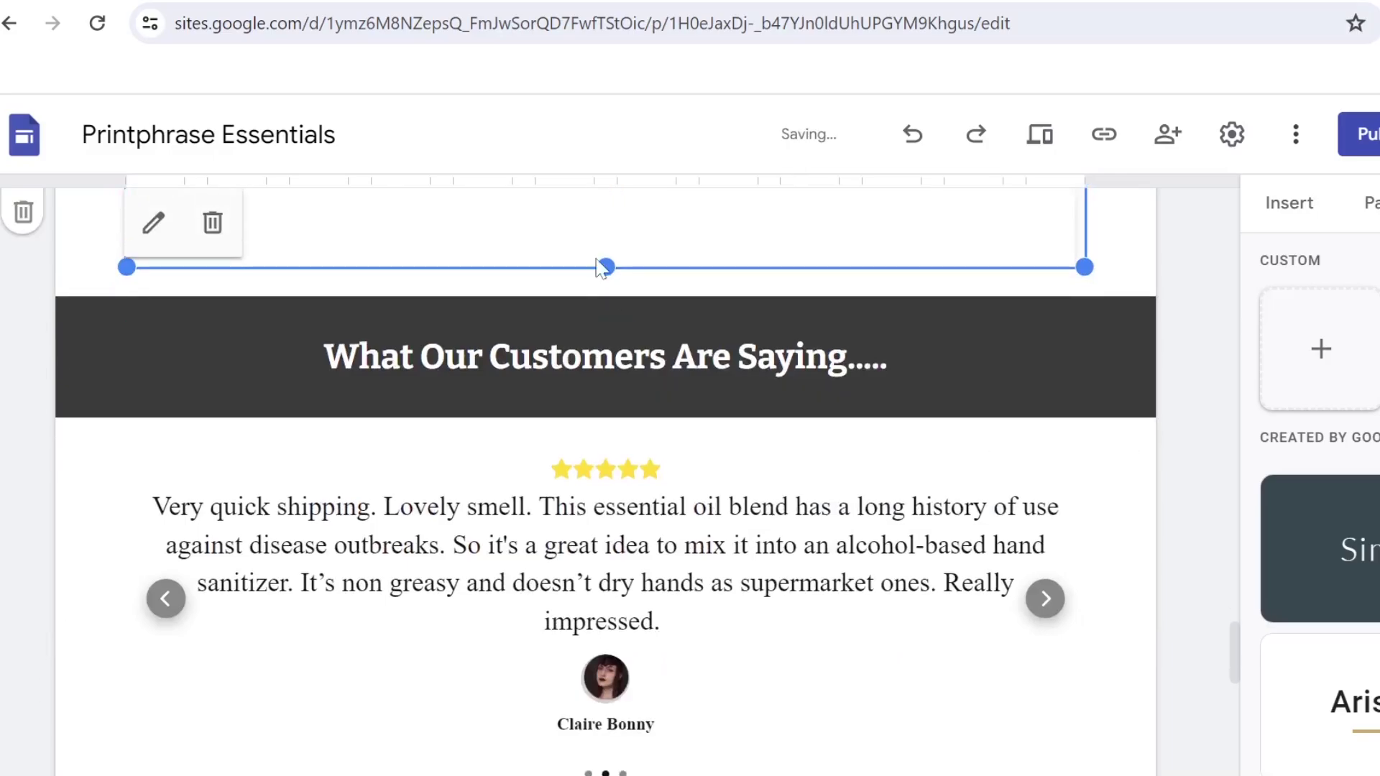
{"action": "left_click_drag", "start_coordinate": [606, 268], "coordinate": [832, 640]}
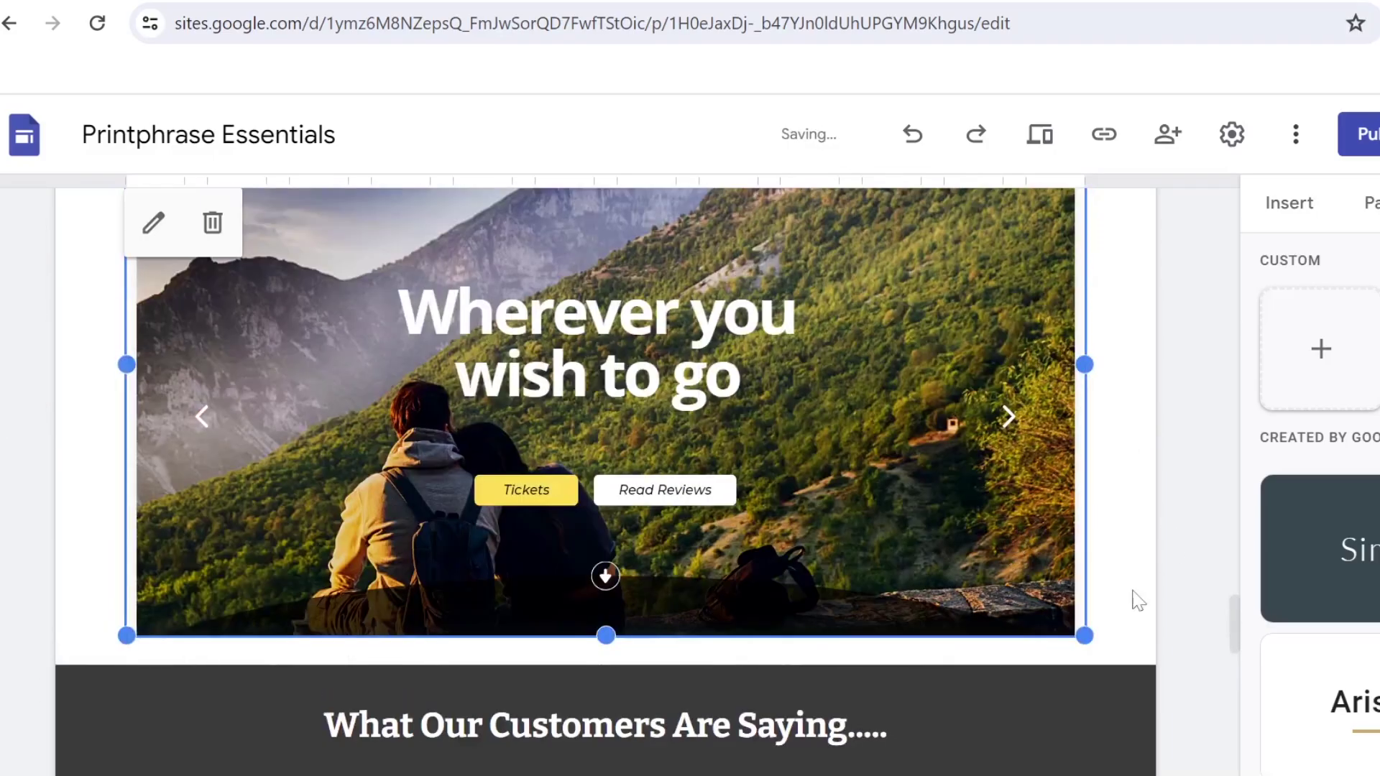
{"action": "left_click", "coordinate": [1129, 596]}
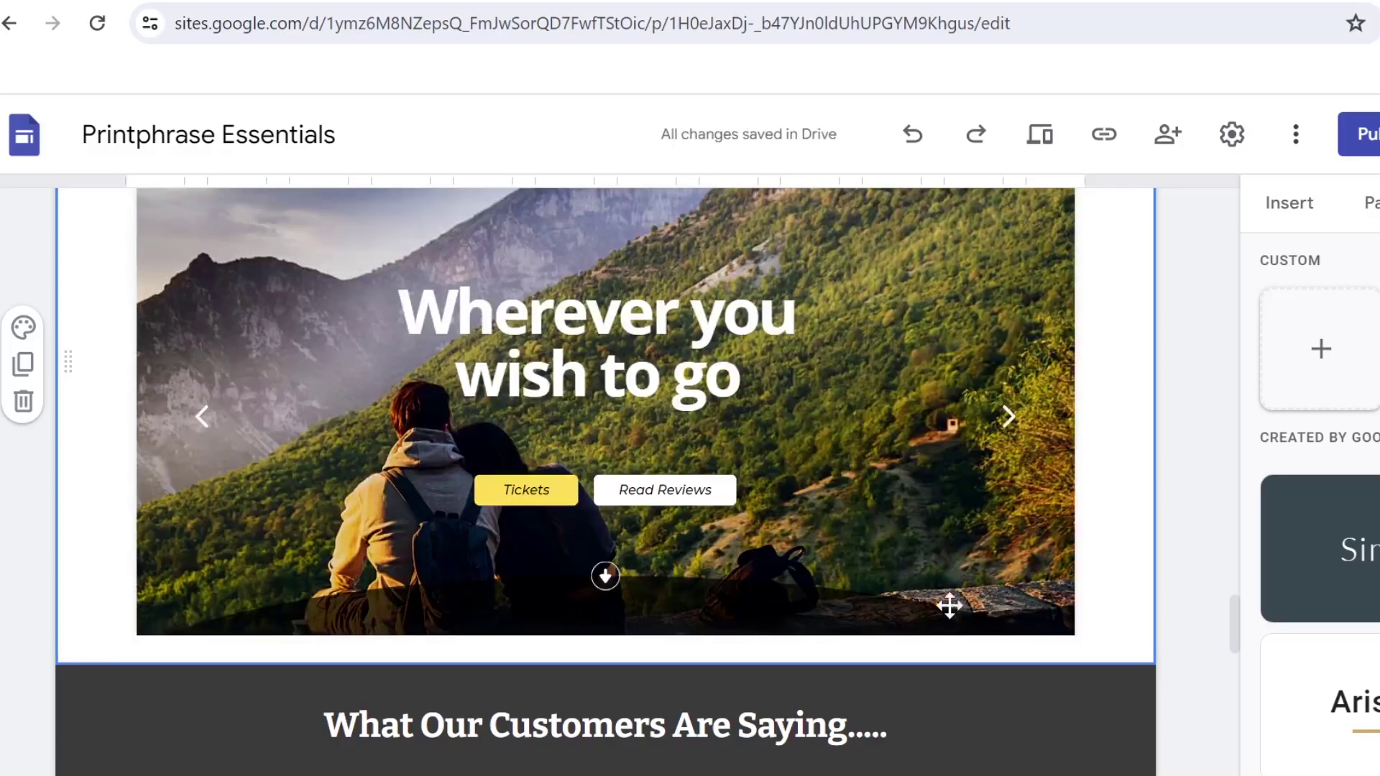
{"action": "scroll", "coordinate": [877, 605], "scroll_direction": "up", "scroll_amount": 2}
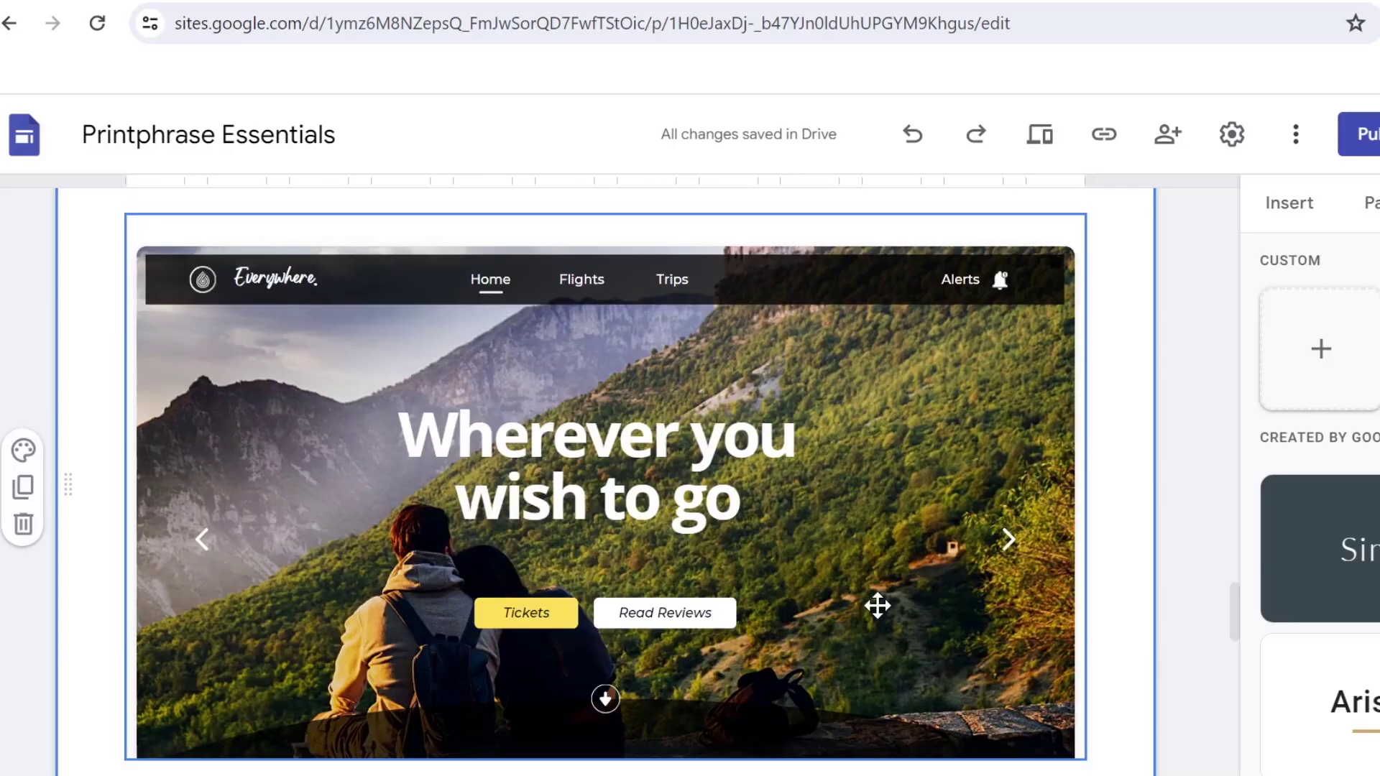
{"action": "scroll", "coordinate": [877, 606], "scroll_direction": "down", "scroll_amount": 2}
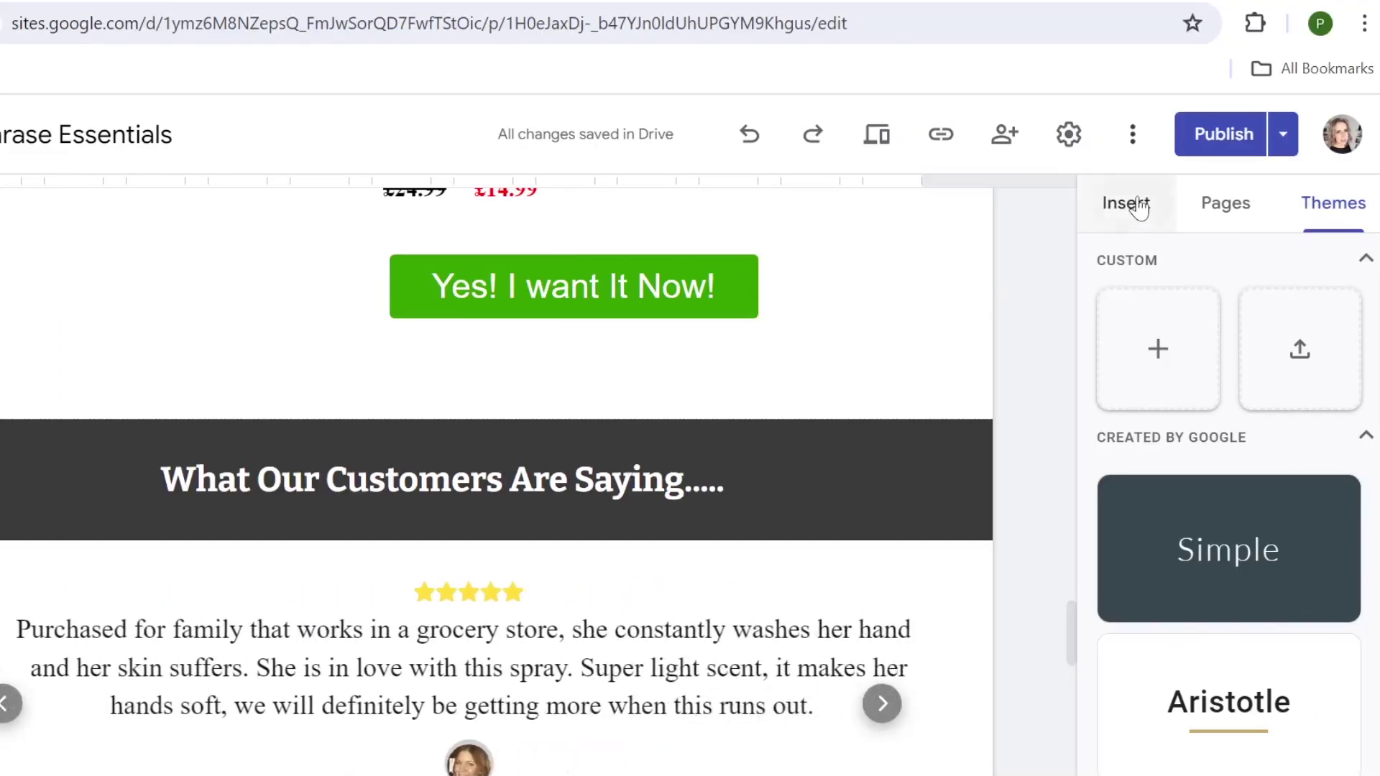
Step: Insert a collapsible group above the testimonials titled 'visible' with body text 'not visible'
{"action": "left_click", "coordinate": [1128, 204]}
{"action": "scroll", "coordinate": [1172, 403], "scroll_direction": "down", "scroll_amount": 6}
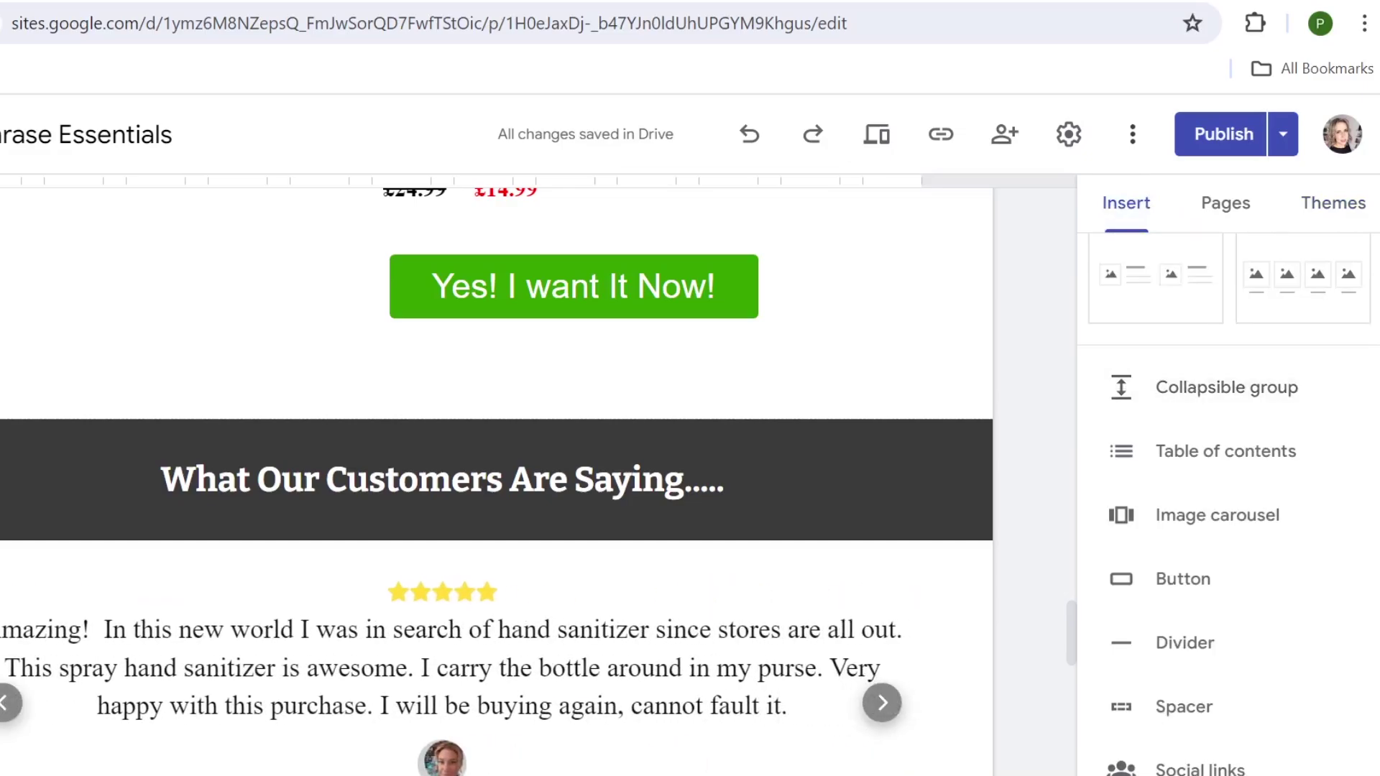
{"action": "left_click", "coordinate": [1227, 394]}
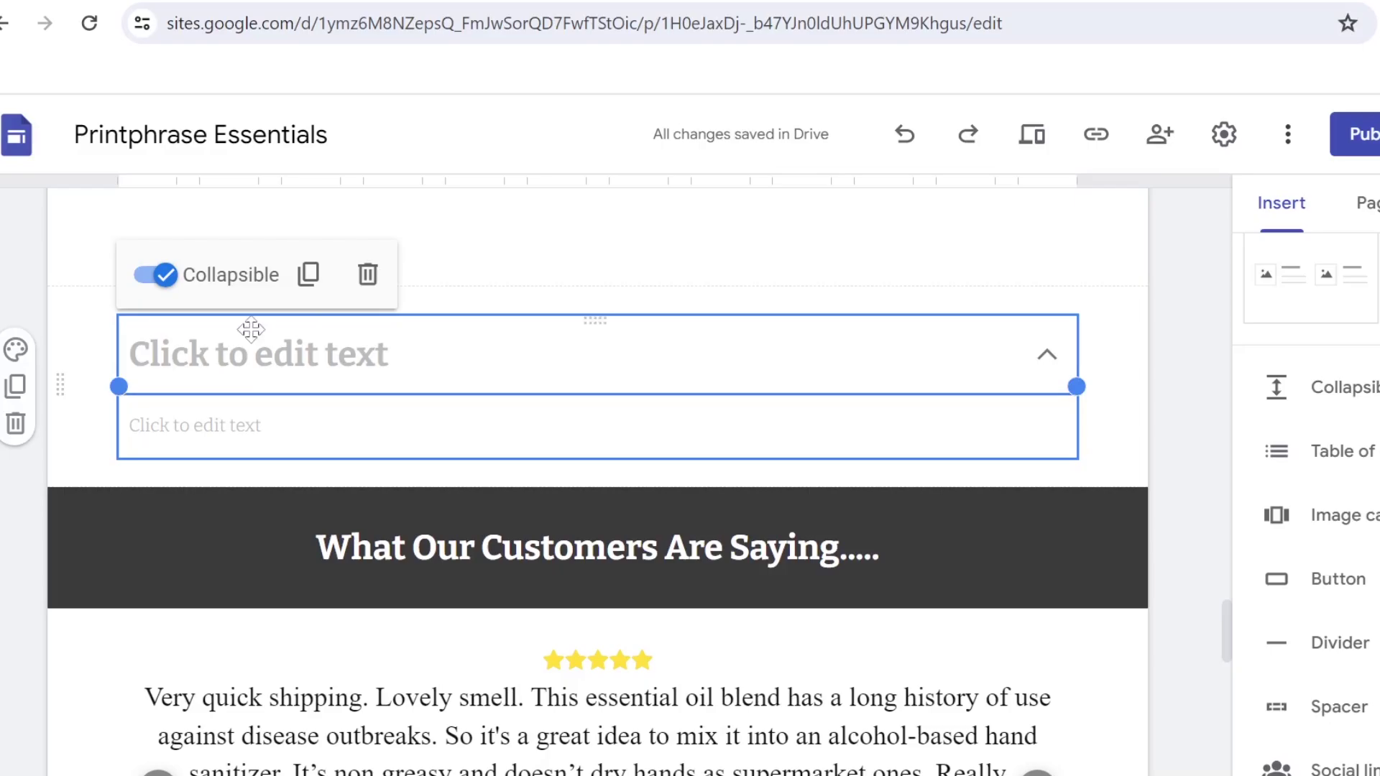
{"action": "left_click", "coordinate": [216, 354]}
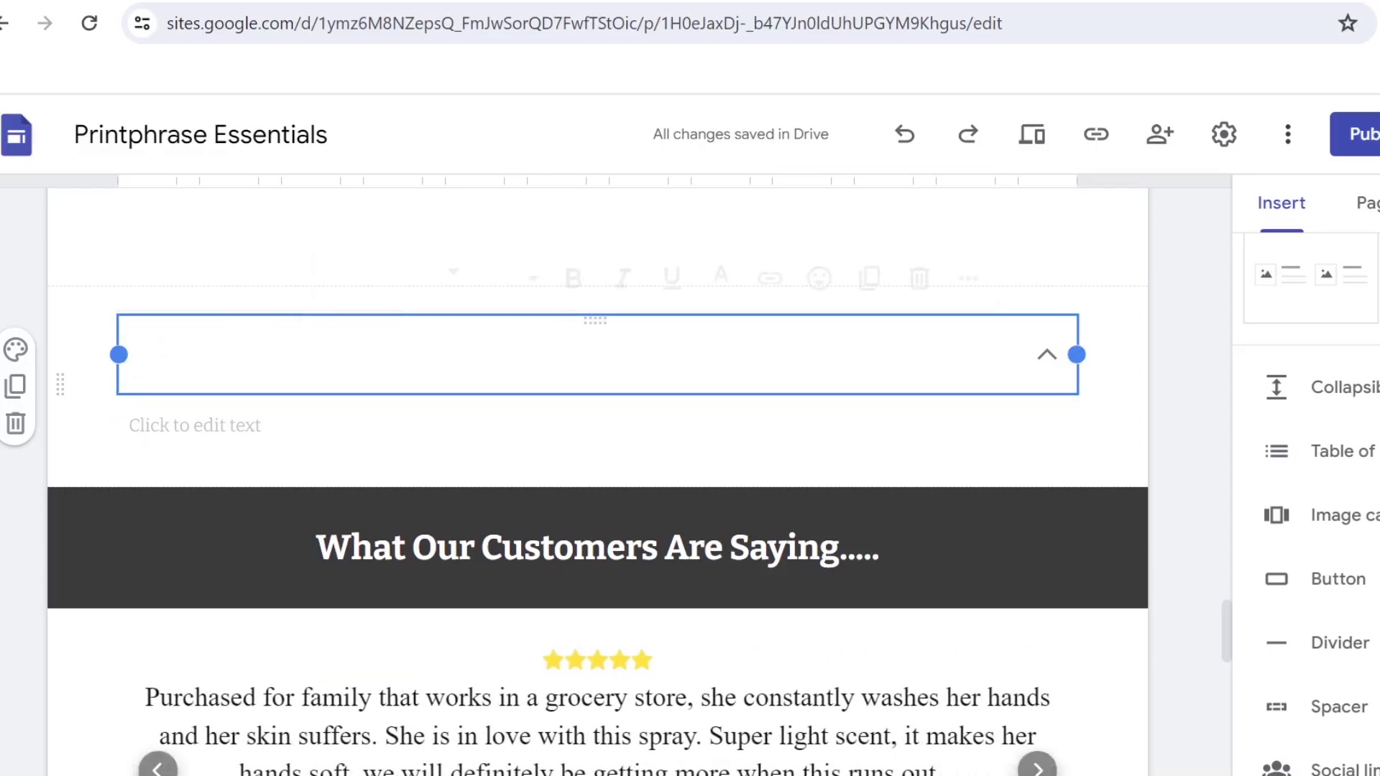
{"action": "type", "text": "visible"}
{"action": "key", "text": "Return"}
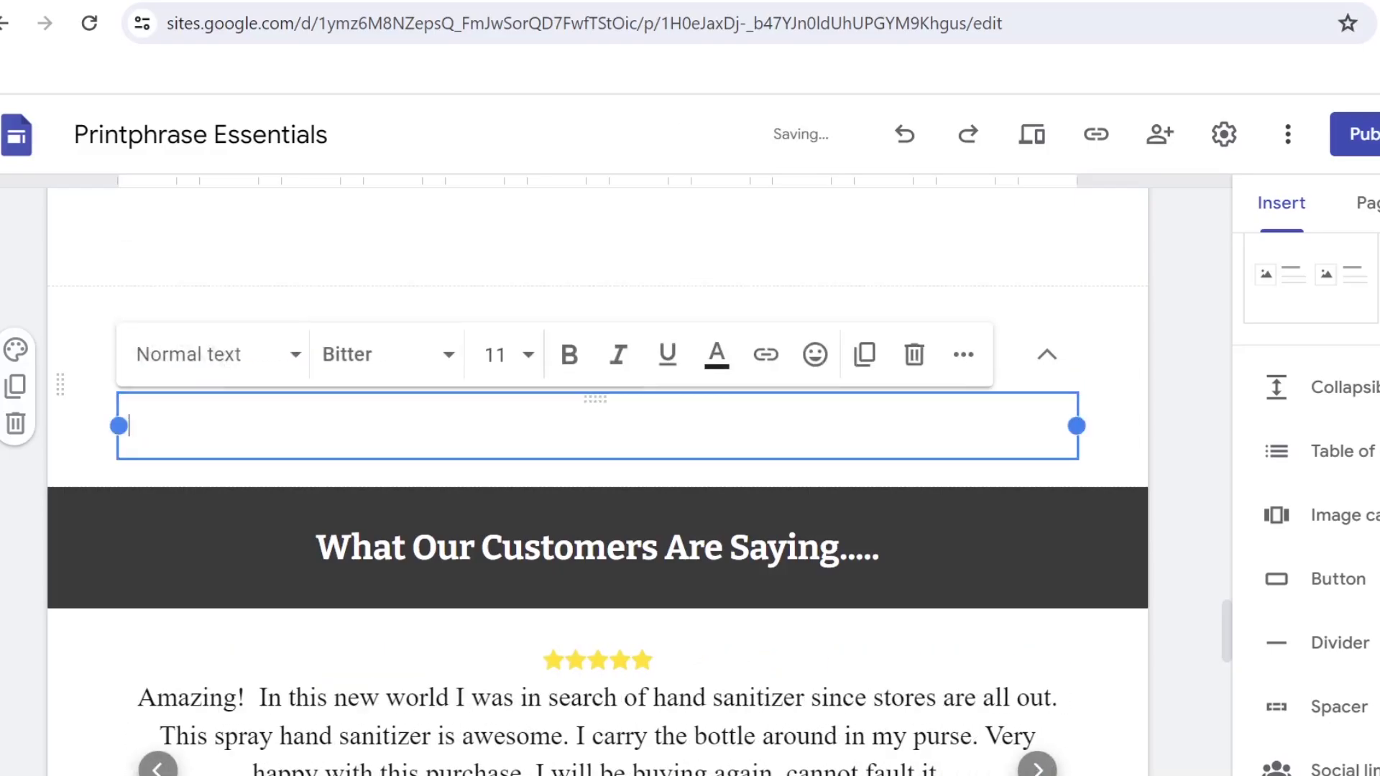
{"action": "type", "text": "not v"}
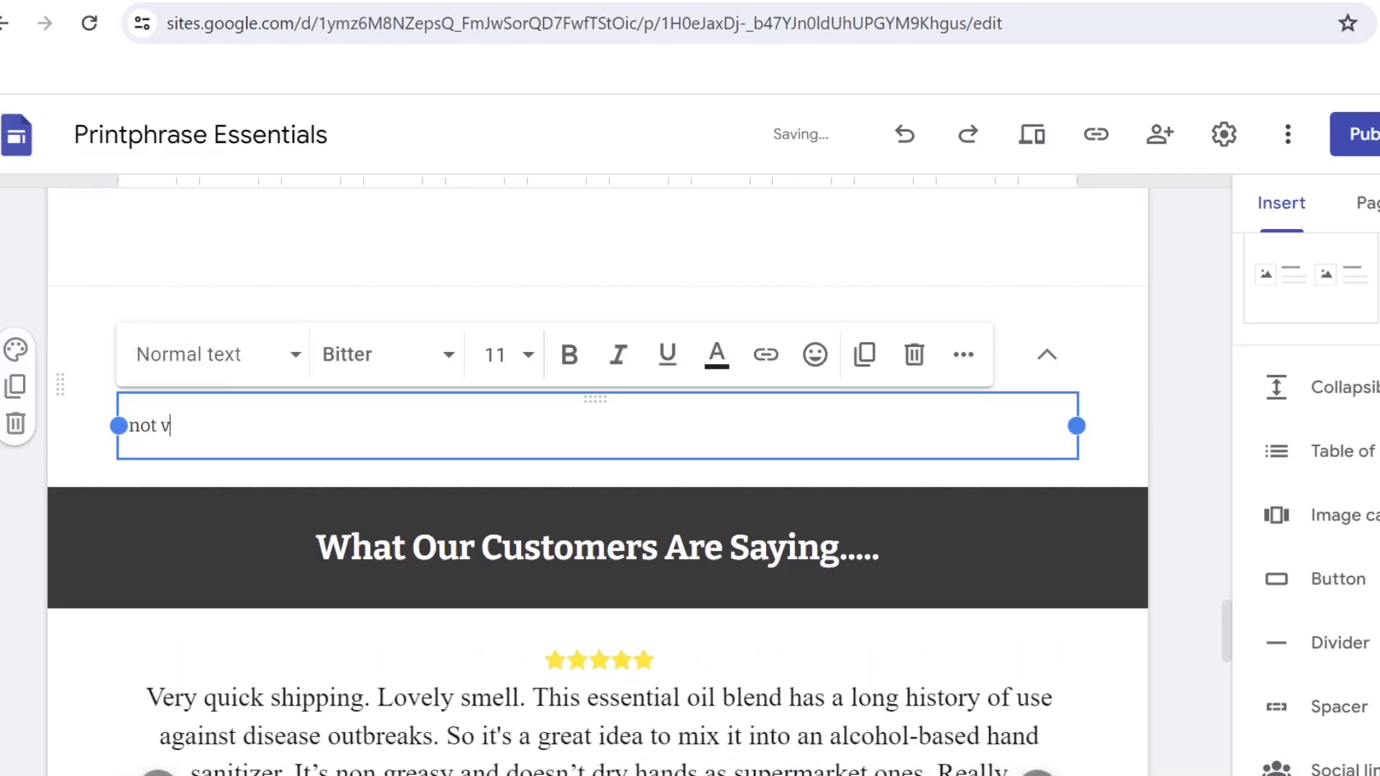
{"action": "type", "text": "isible"}
Step: Reopen the collapsed 'visible' group and switch its collapsing off
{"action": "left_click", "coordinate": [1134, 401]}
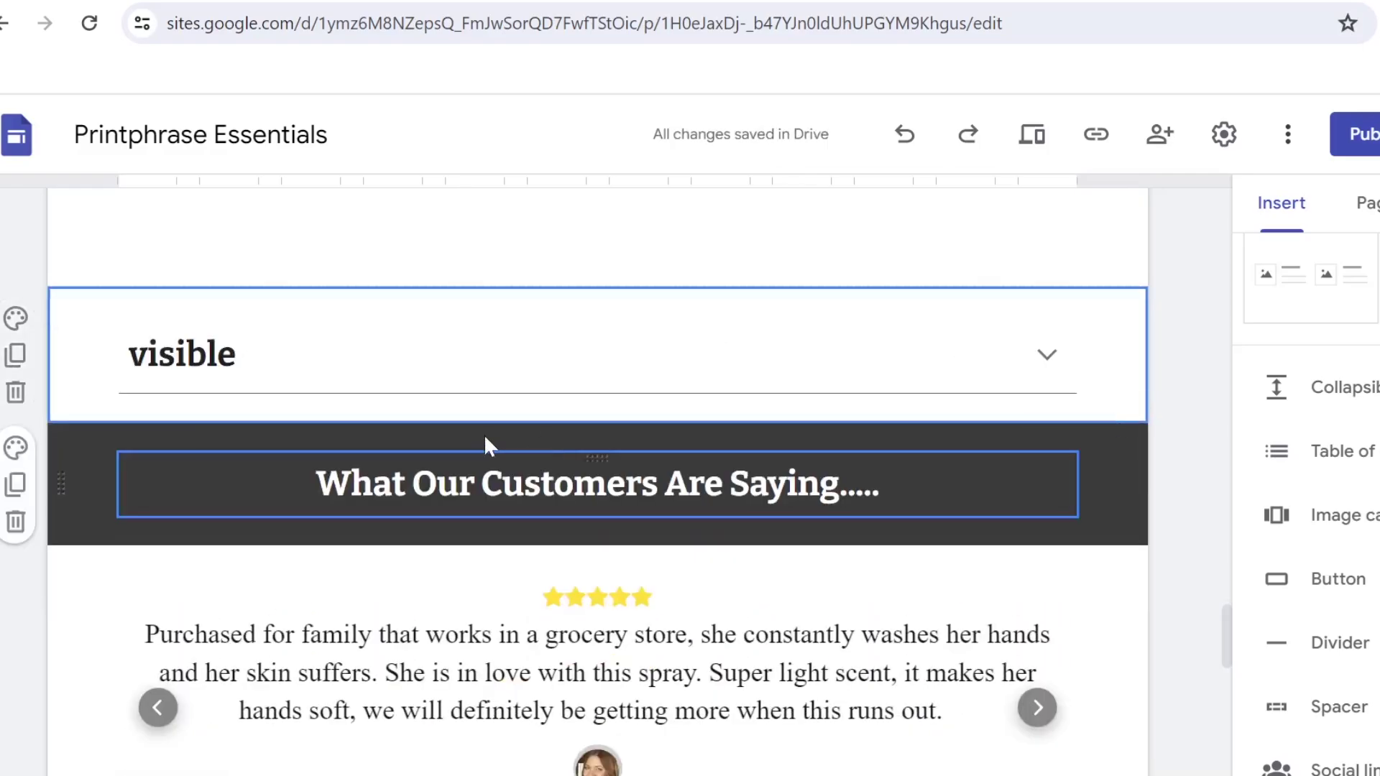
{"action": "left_click", "coordinate": [480, 380]}
{"action": "left_click", "coordinate": [168, 277]}
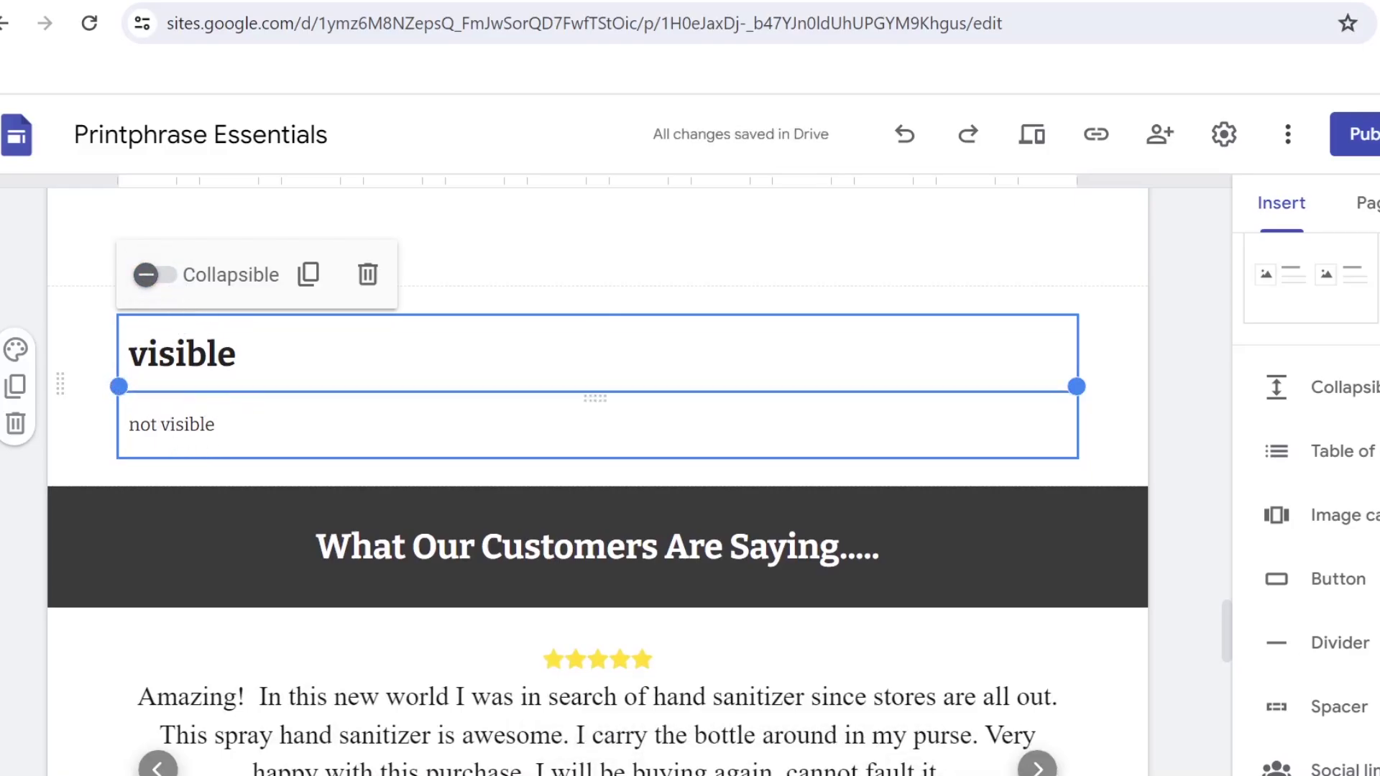
Step: Turn the 'visible' group's Collapsible setting back on and let it collapse
{"action": "left_click", "coordinate": [154, 278]}
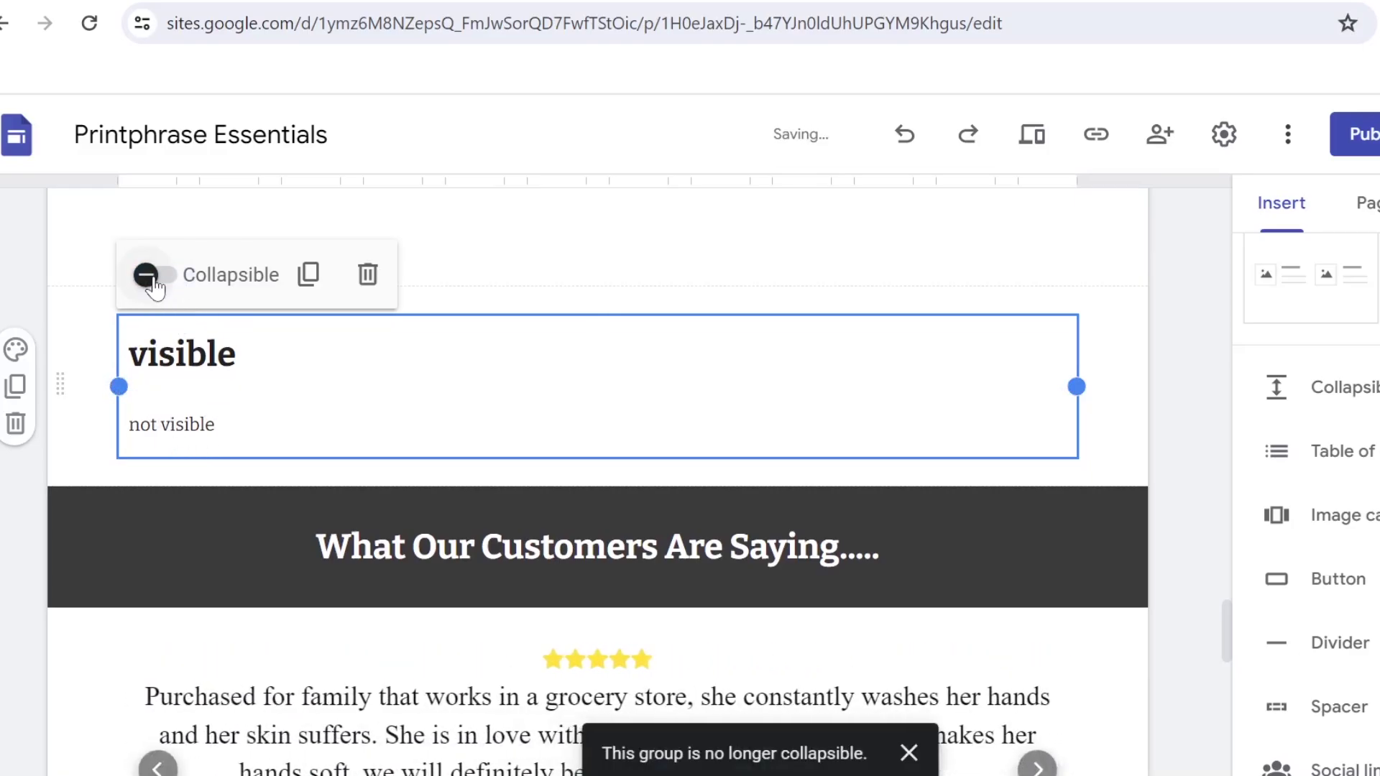
{"action": "left_click", "coordinate": [155, 284]}
{"action": "left_click", "coordinate": [1105, 374]}
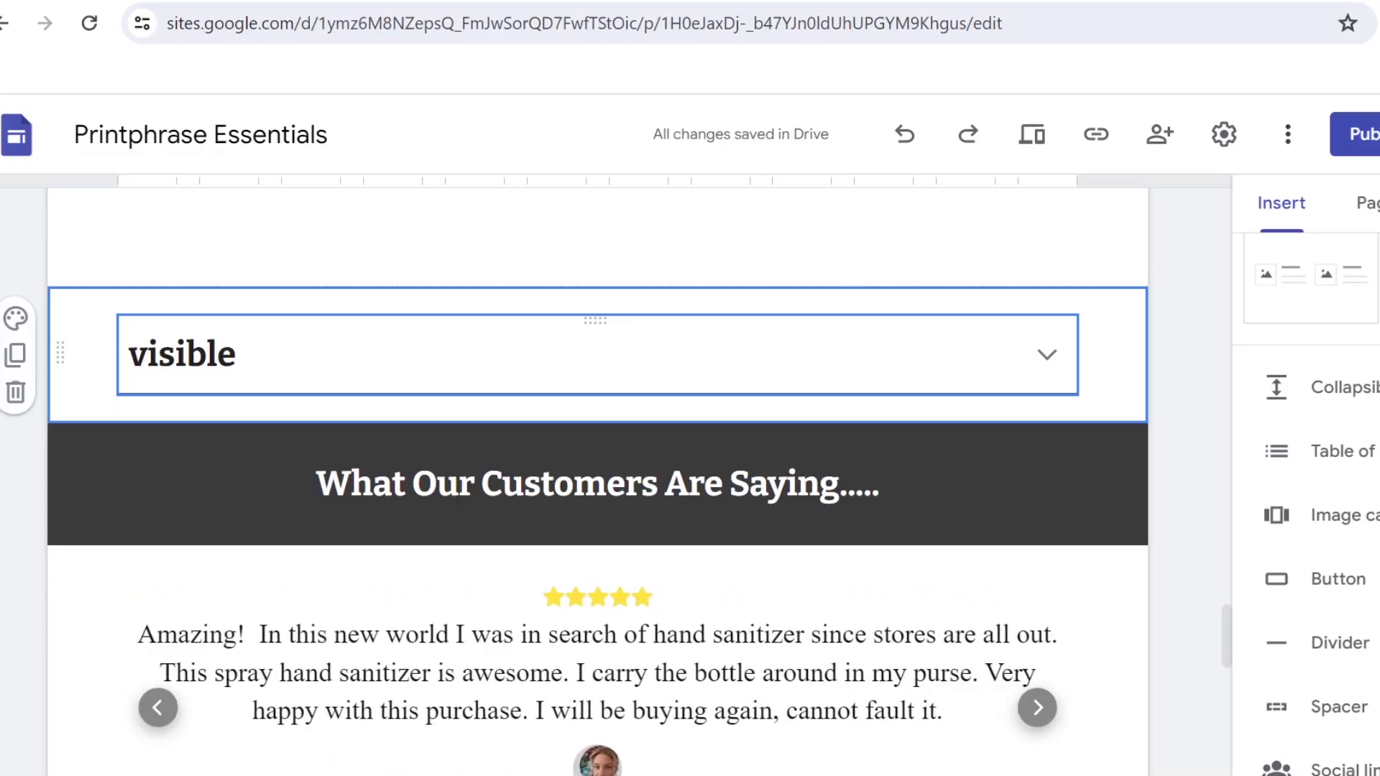
Step: Expand and collapse the group twice to confirm 'not visible' shows and hides
{"action": "left_click", "coordinate": [237, 353]}
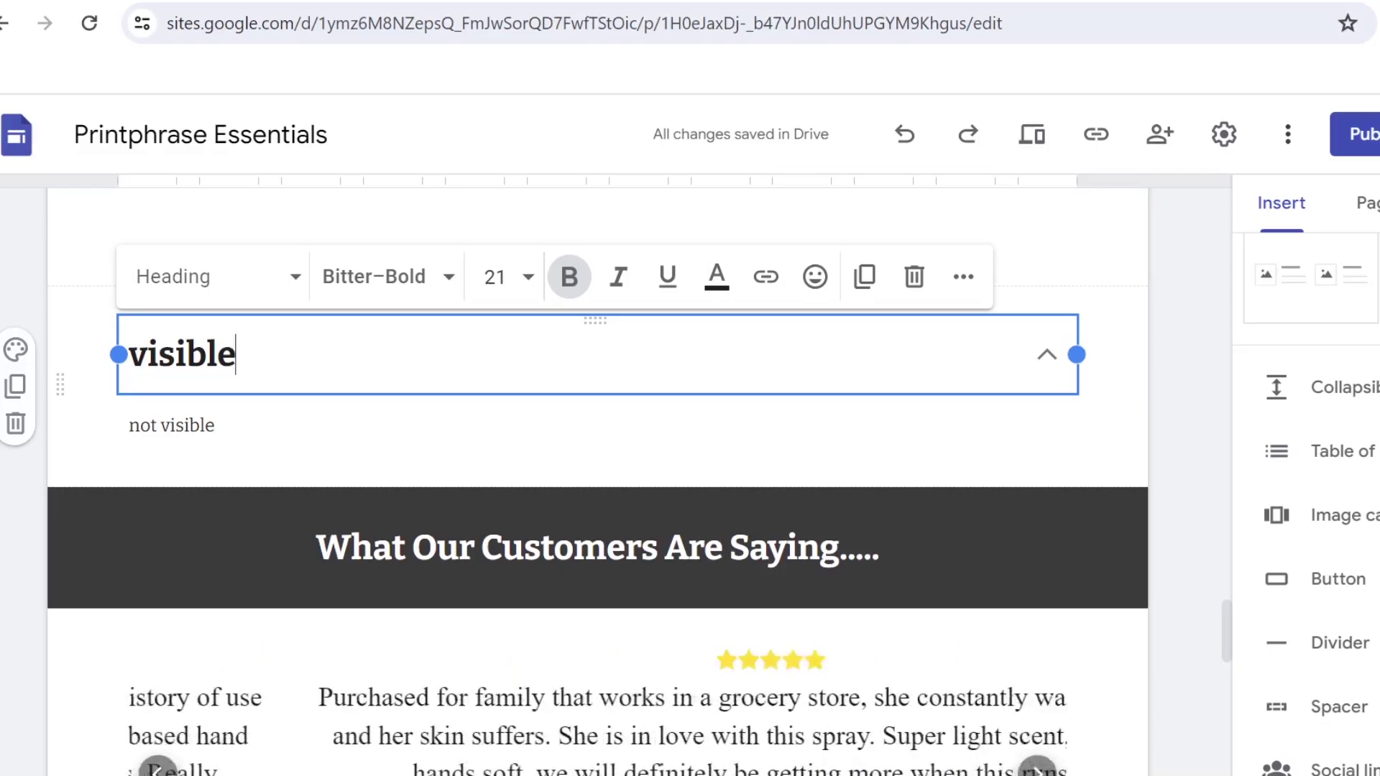
{"action": "left_click", "coordinate": [102, 392]}
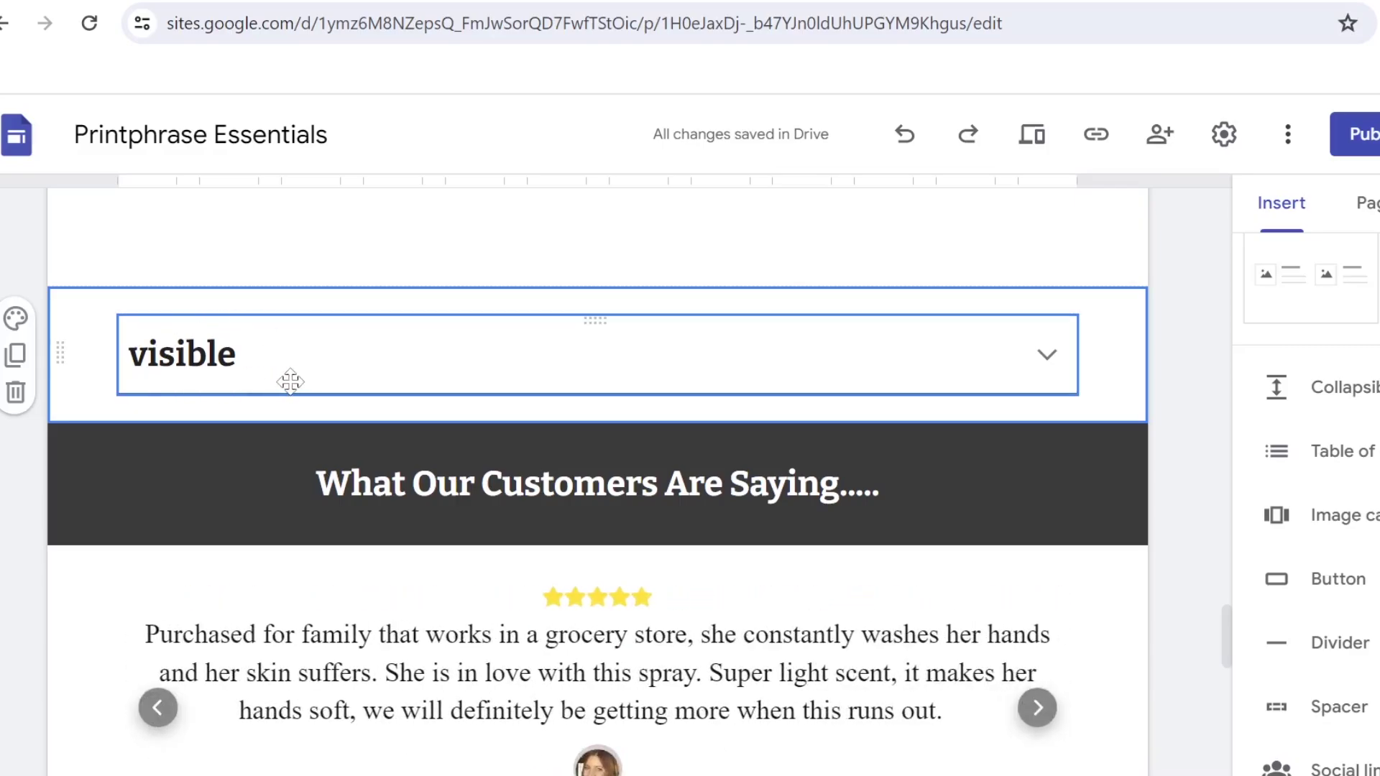
{"action": "left_click", "coordinate": [236, 353]}
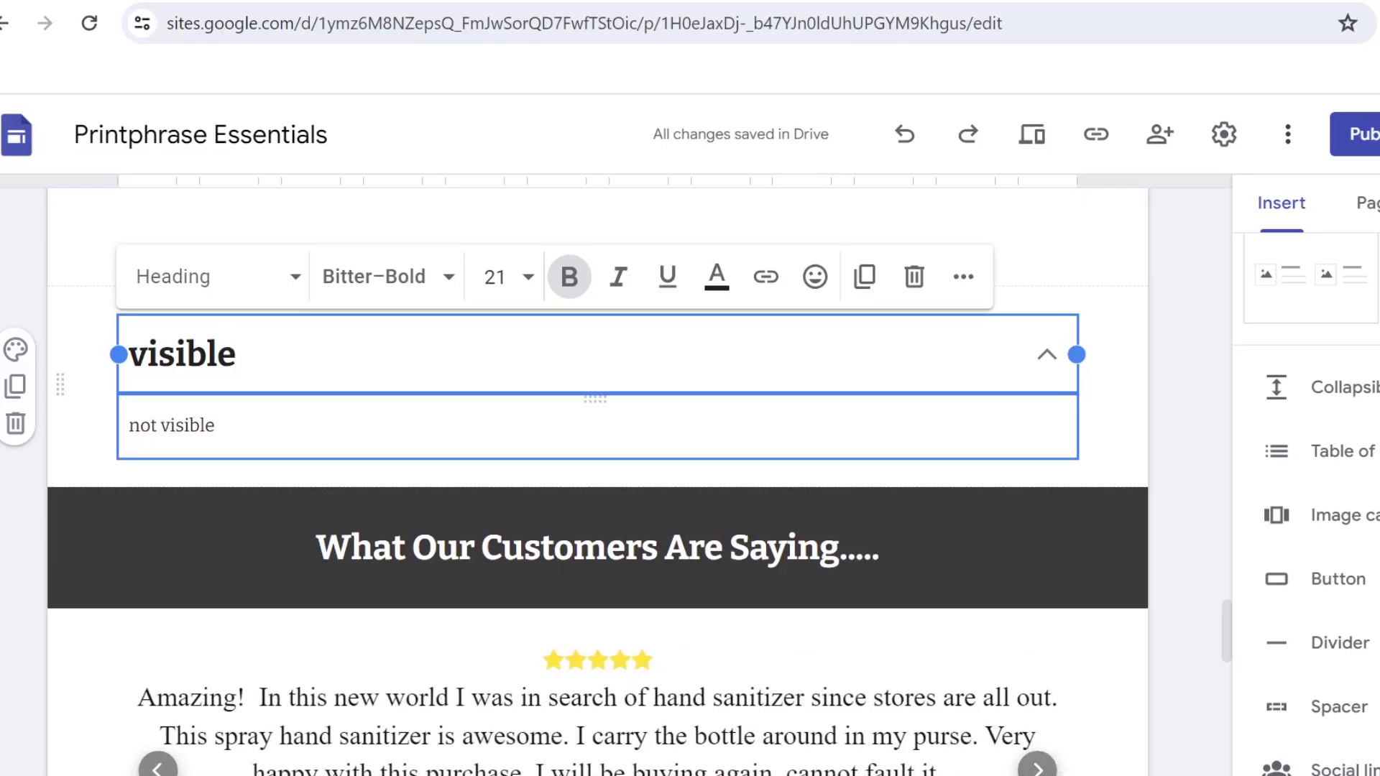
{"action": "key", "text": "Escape"}
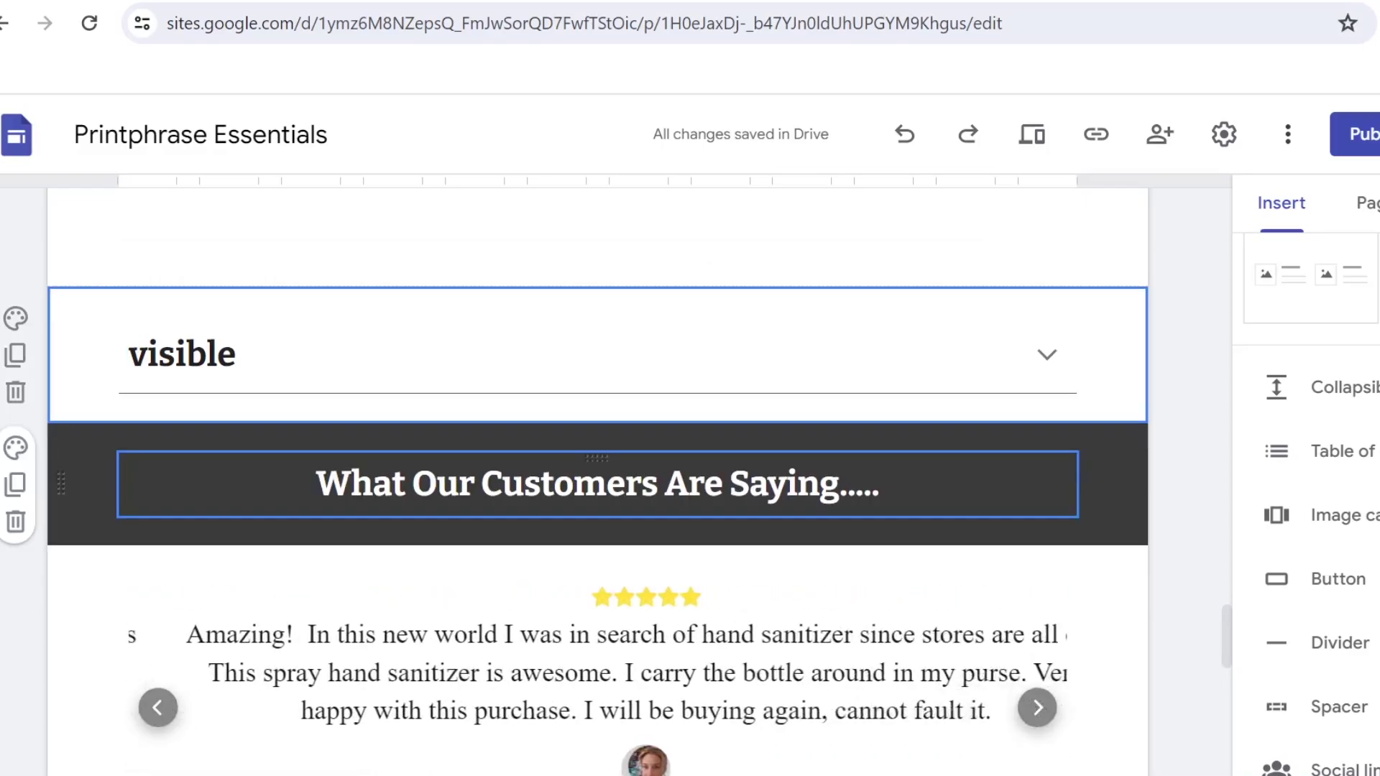
{"action": "scroll", "coordinate": [1054, 480], "scroll_direction": "up", "scroll_amount": 2}
{"action": "scroll", "coordinate": [1054, 474], "scroll_direction": "up", "scroll_amount": 20}
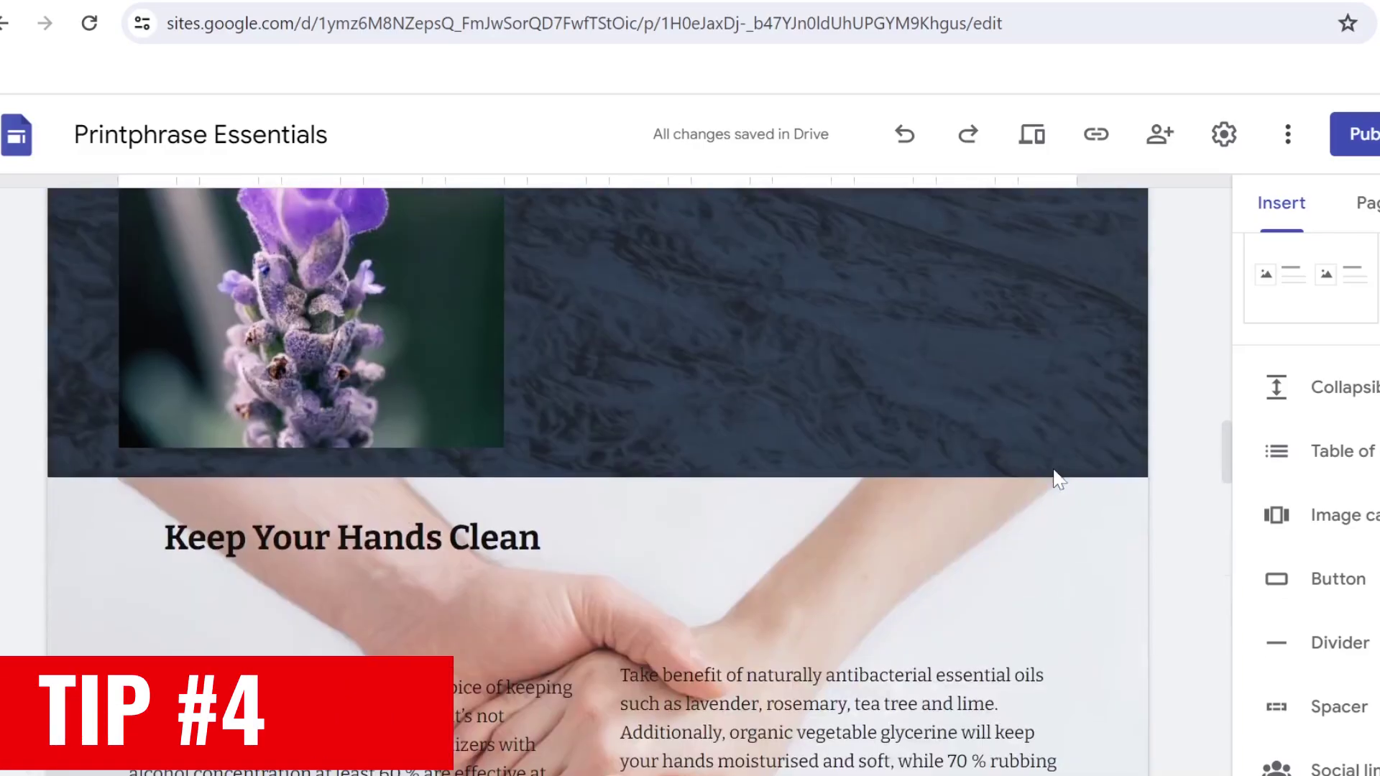
{"action": "scroll", "coordinate": [1053, 468], "scroll_direction": "up", "scroll_amount": 15}
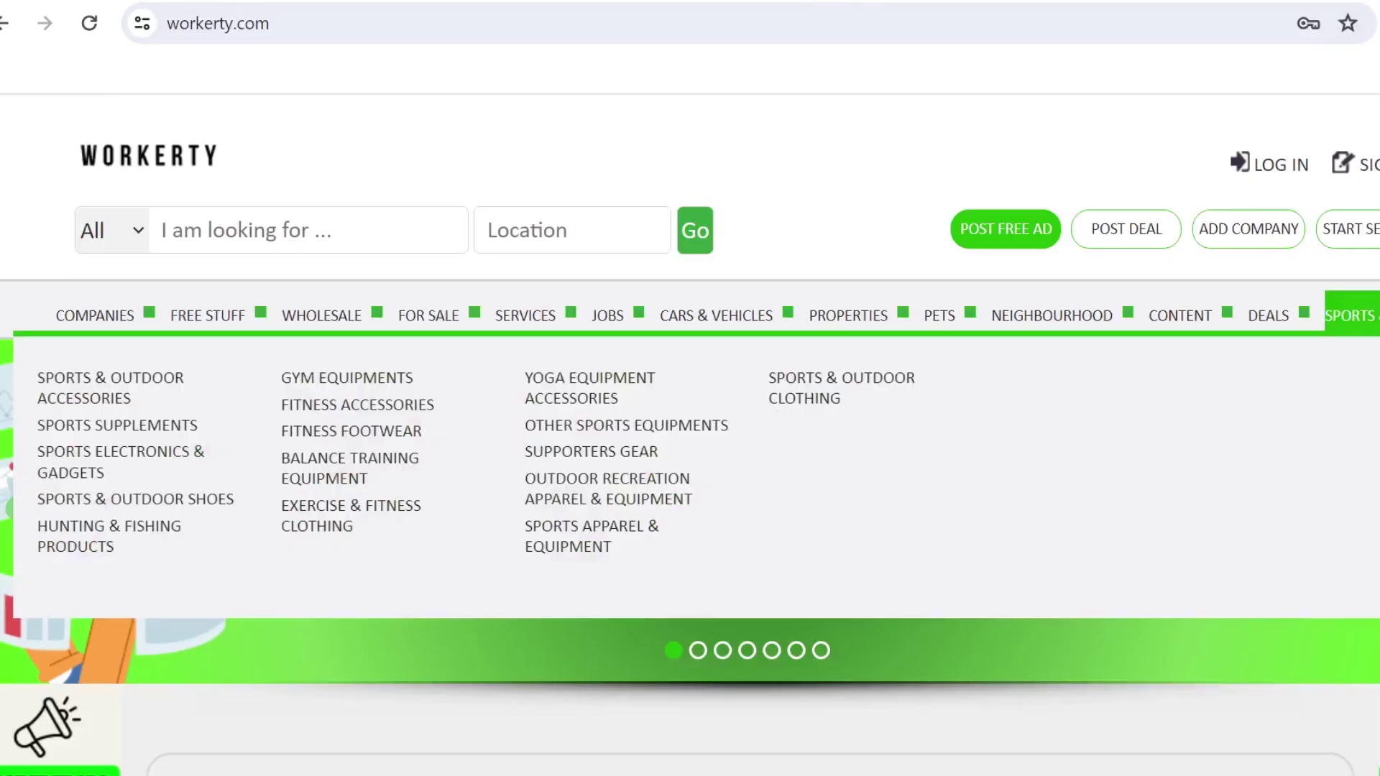
{"action": "scroll", "coordinate": [1351, 323], "scroll_direction": "down", "scroll_amount": 3}
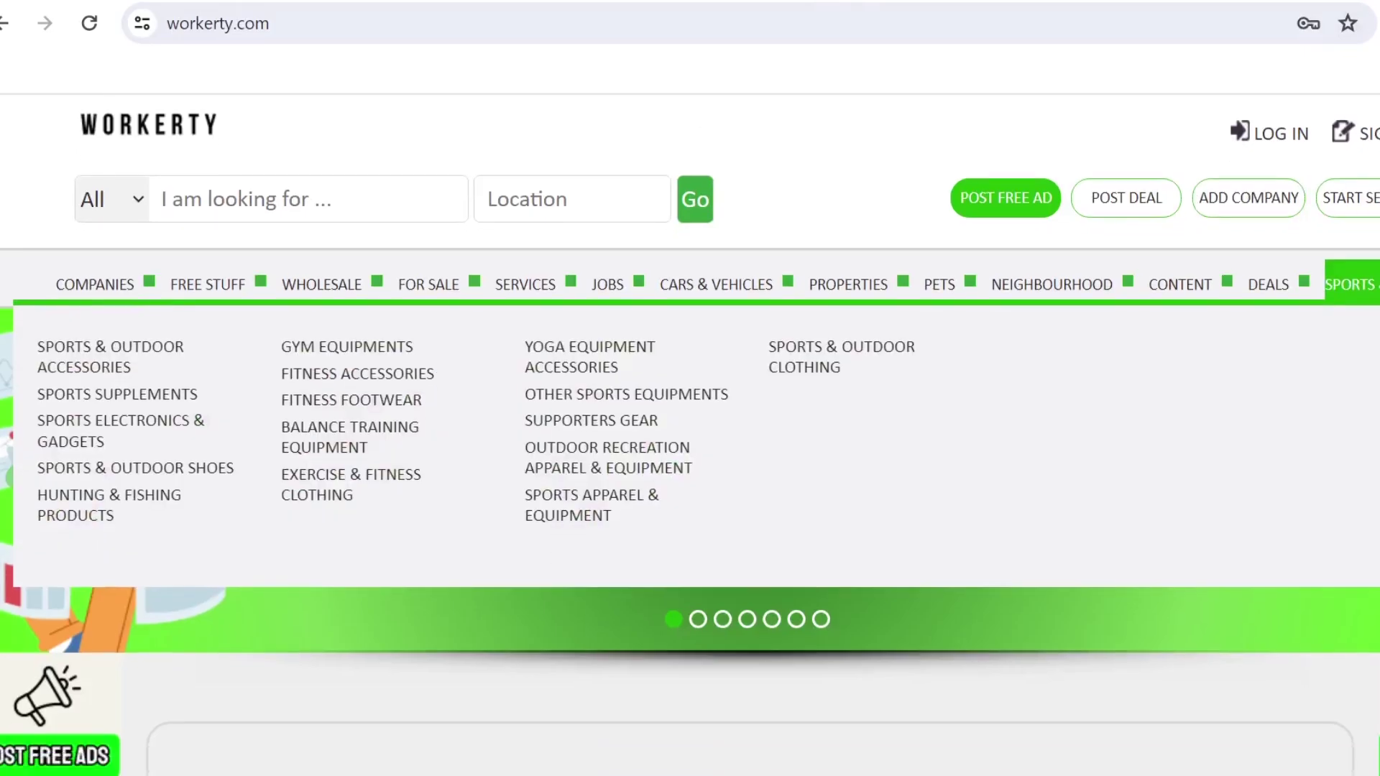
{"action": "scroll", "coordinate": [690, 434], "scroll_direction": "up", "scroll_amount": 3}
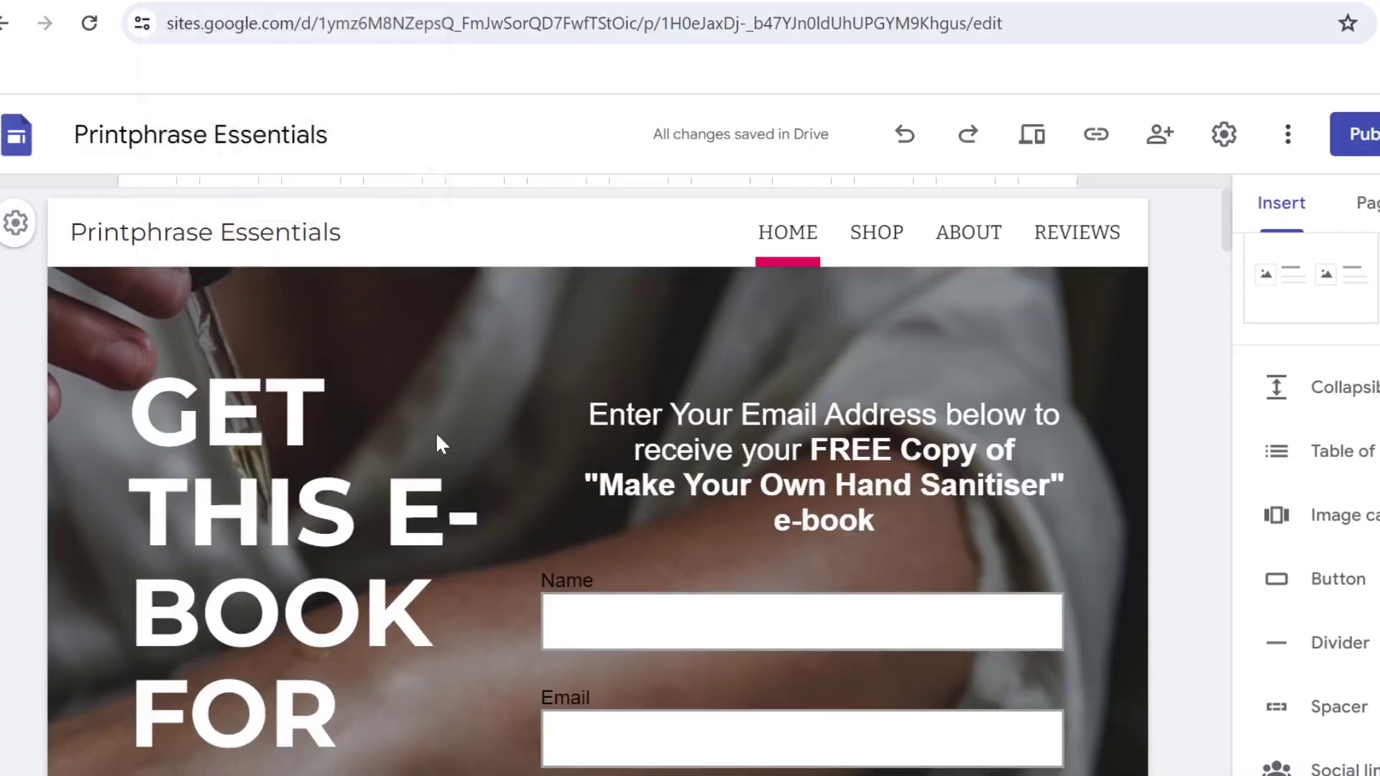
{"action": "scroll", "coordinate": [1187, 569], "scroll_direction": "down", "scroll_amount": 10}
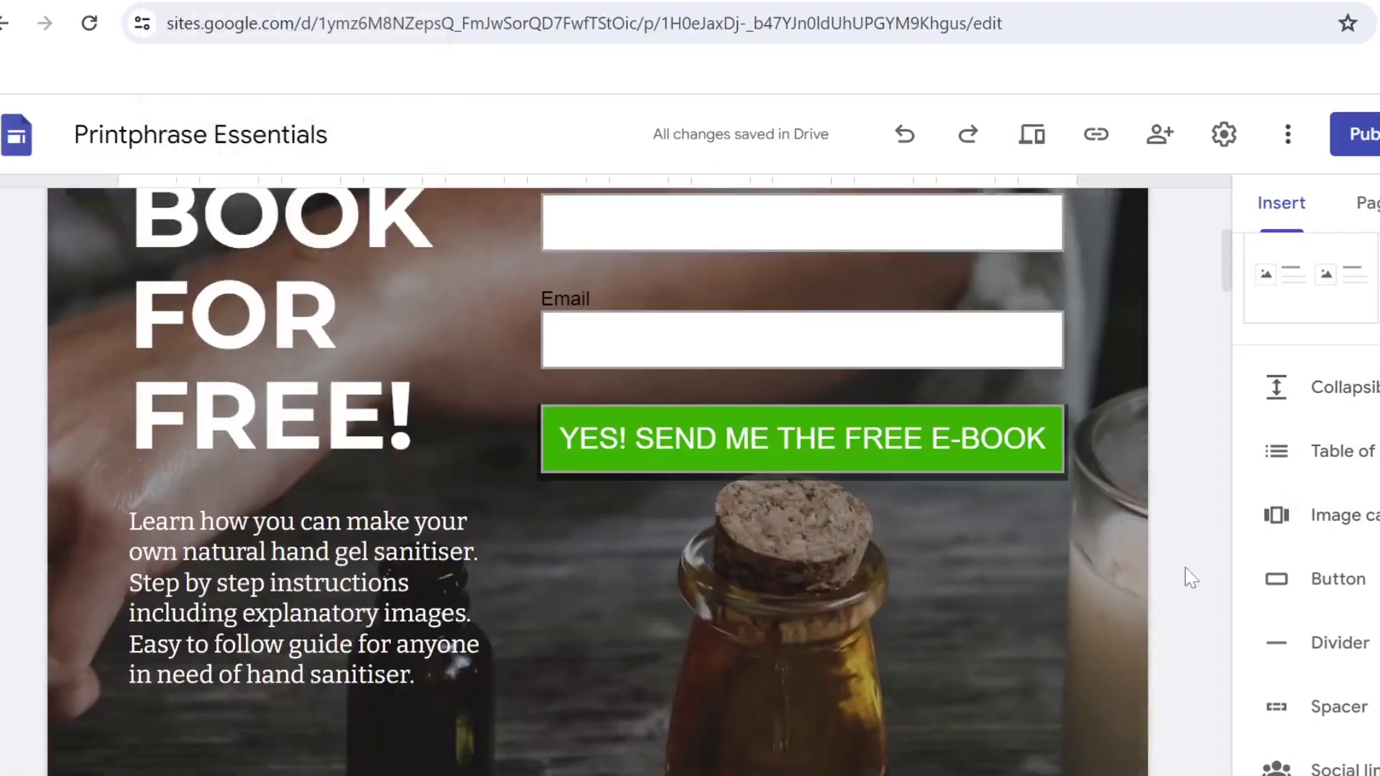
{"action": "scroll", "coordinate": [1184, 567], "scroll_direction": "down", "scroll_amount": 12}
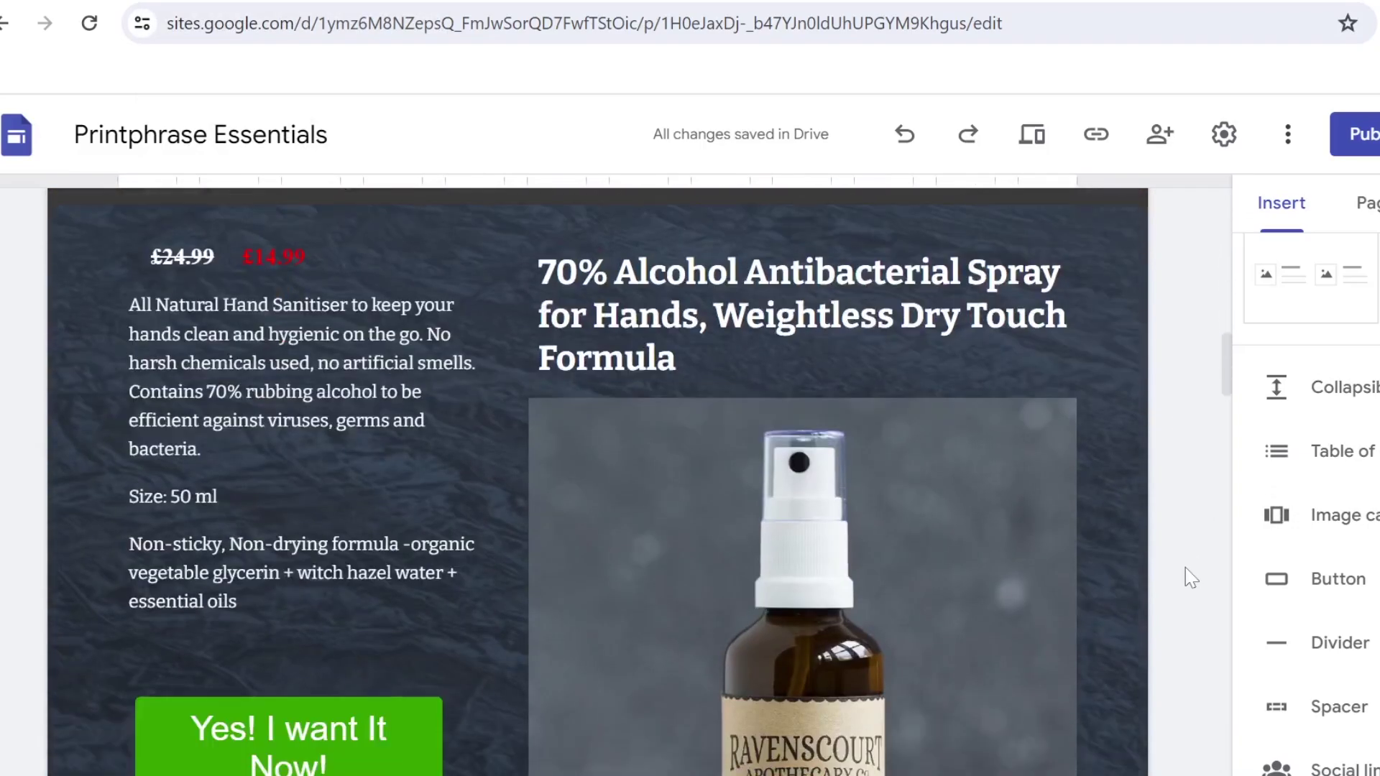
{"action": "scroll", "coordinate": [1185, 577], "scroll_direction": "down", "scroll_amount": 10}
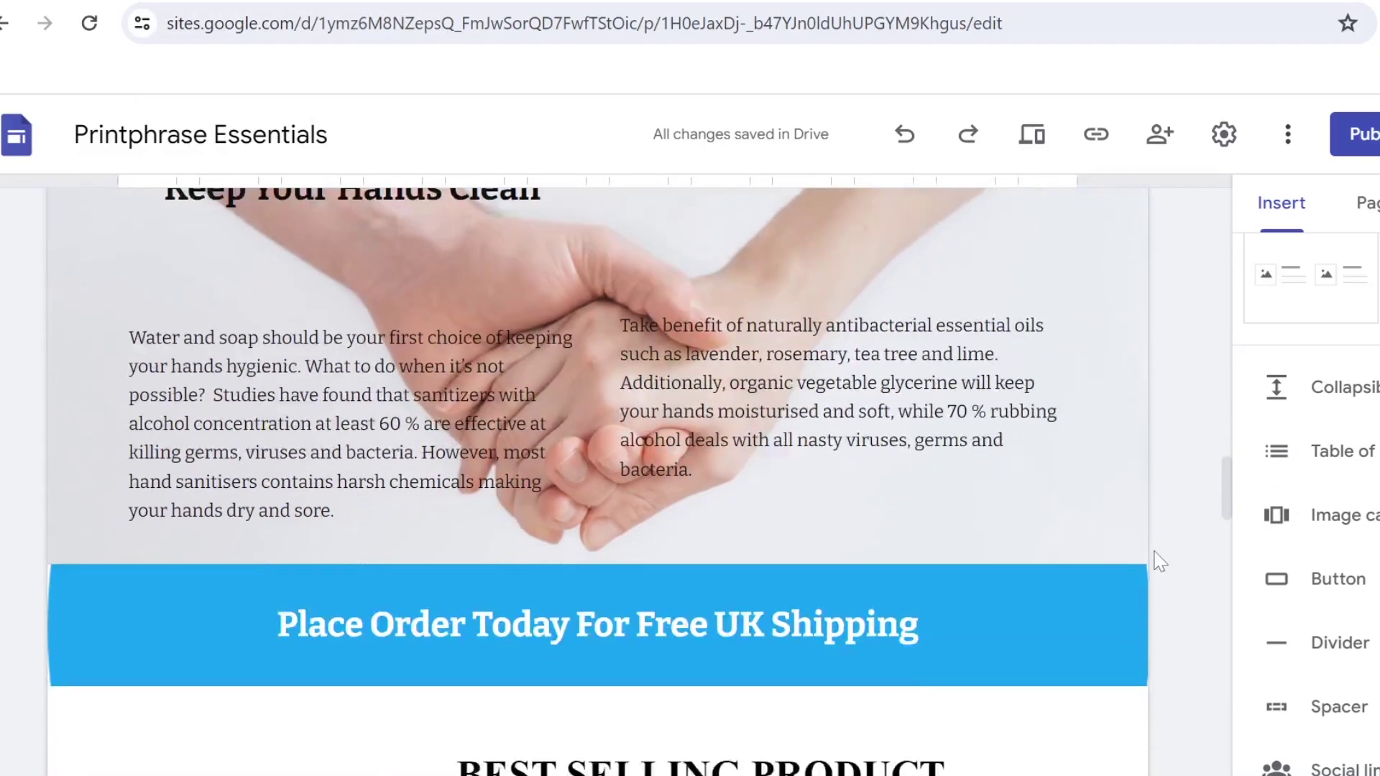
{"action": "scroll", "coordinate": [1158, 560], "scroll_direction": "down", "scroll_amount": 7}
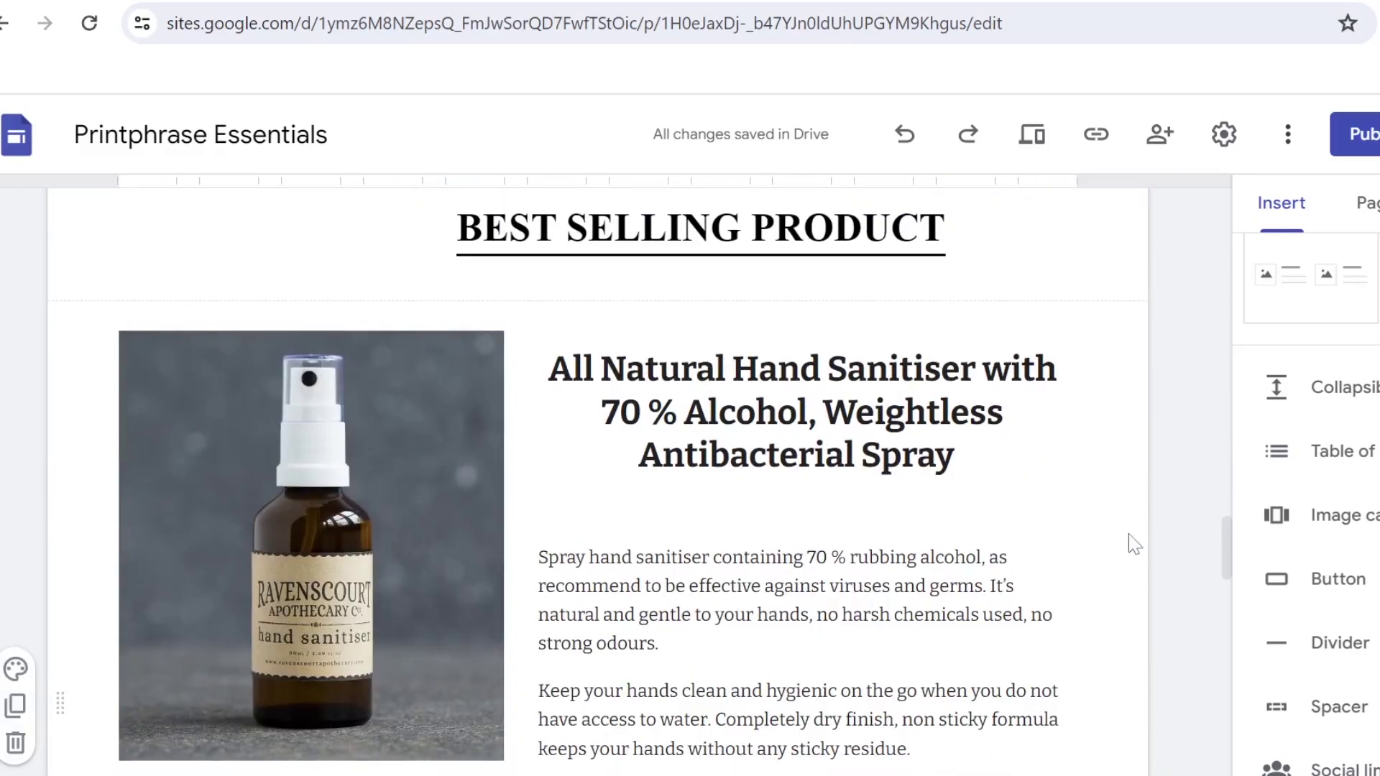
{"action": "scroll", "coordinate": [1120, 550], "scroll_direction": "down", "scroll_amount": 2}
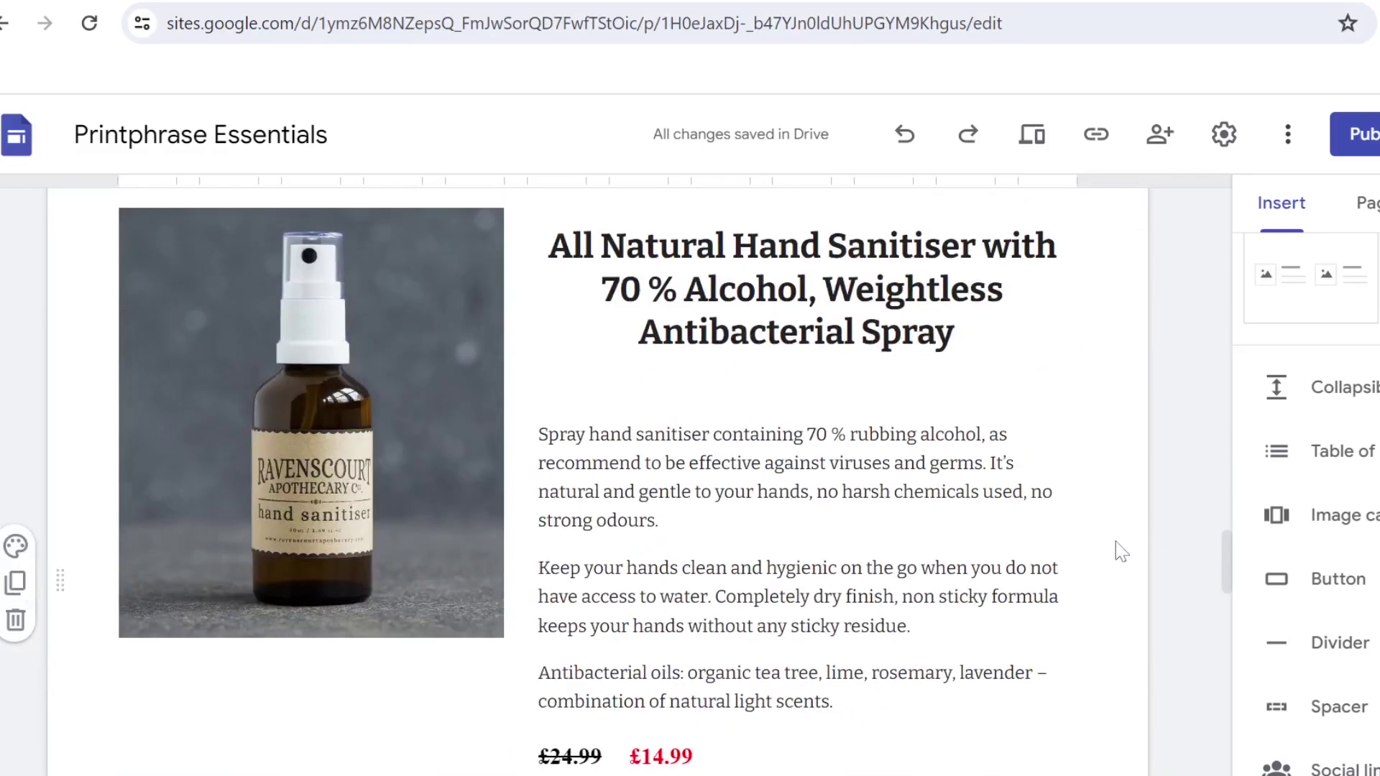
{"action": "scroll", "coordinate": [1115, 541], "scroll_direction": "down", "scroll_amount": 10}
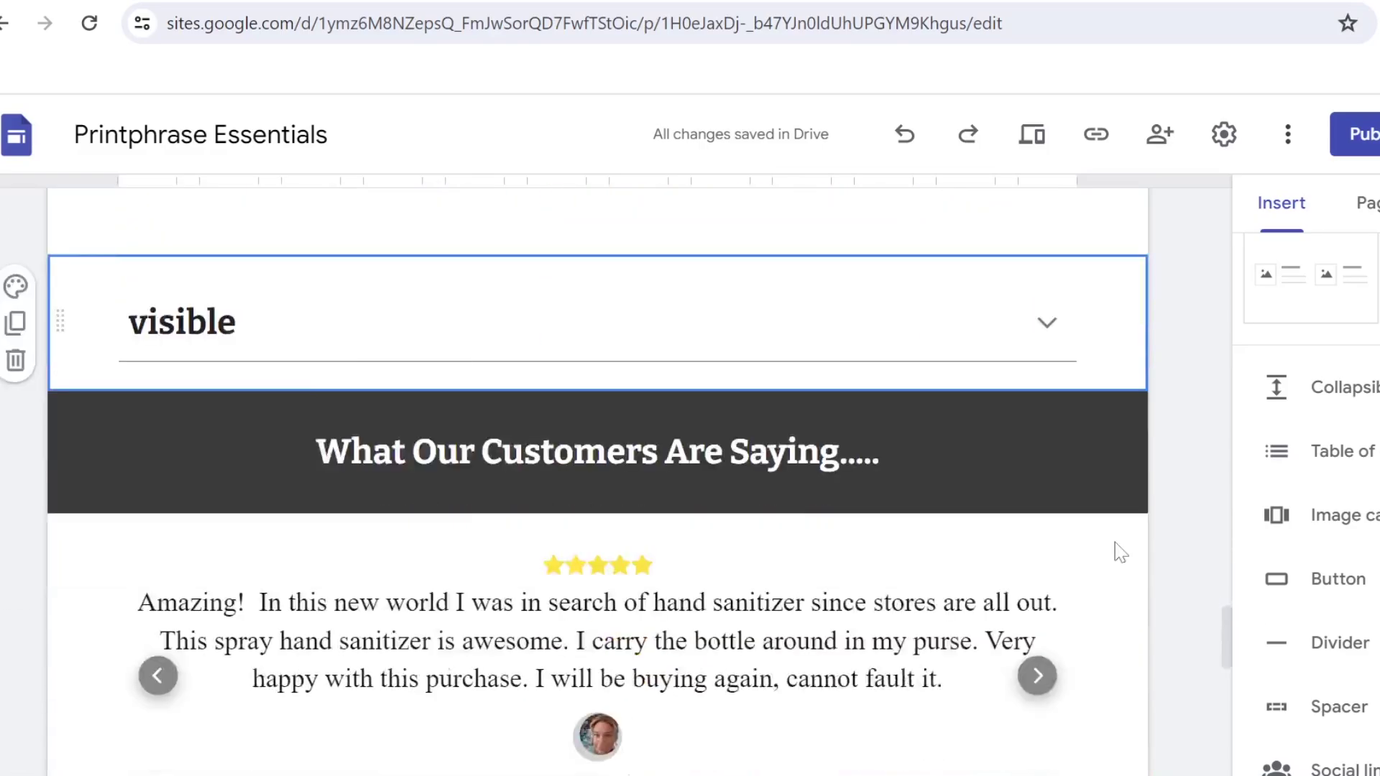
{"action": "scroll", "coordinate": [1115, 546], "scroll_direction": "down", "scroll_amount": 8}
{"action": "scroll", "coordinate": [1098, 561], "scroll_direction": "up", "scroll_amount": 10}
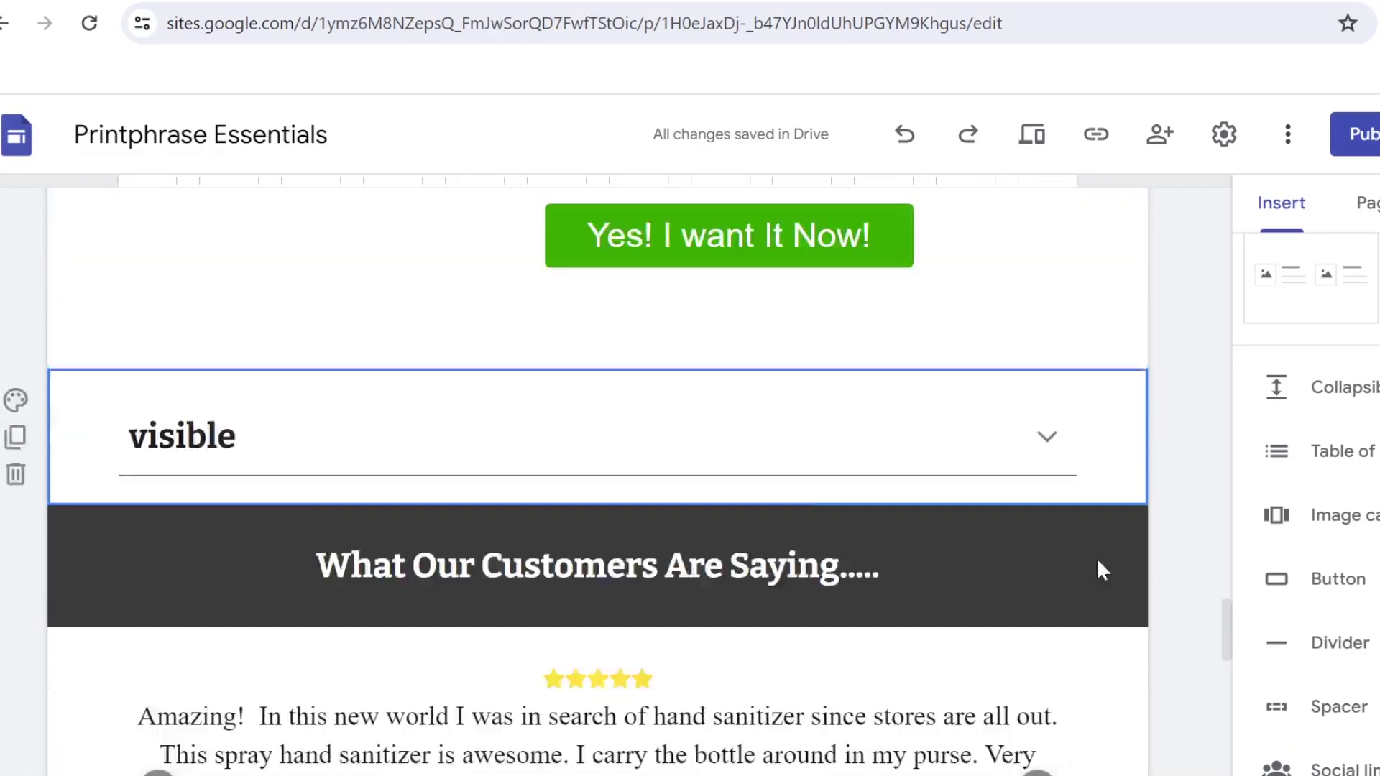
Step: Browse the seller's Workerty profile page and the ads listed under its ADS tab
{"action": "scroll", "coordinate": [1098, 559], "scroll_direction": "up", "scroll_amount": 20}
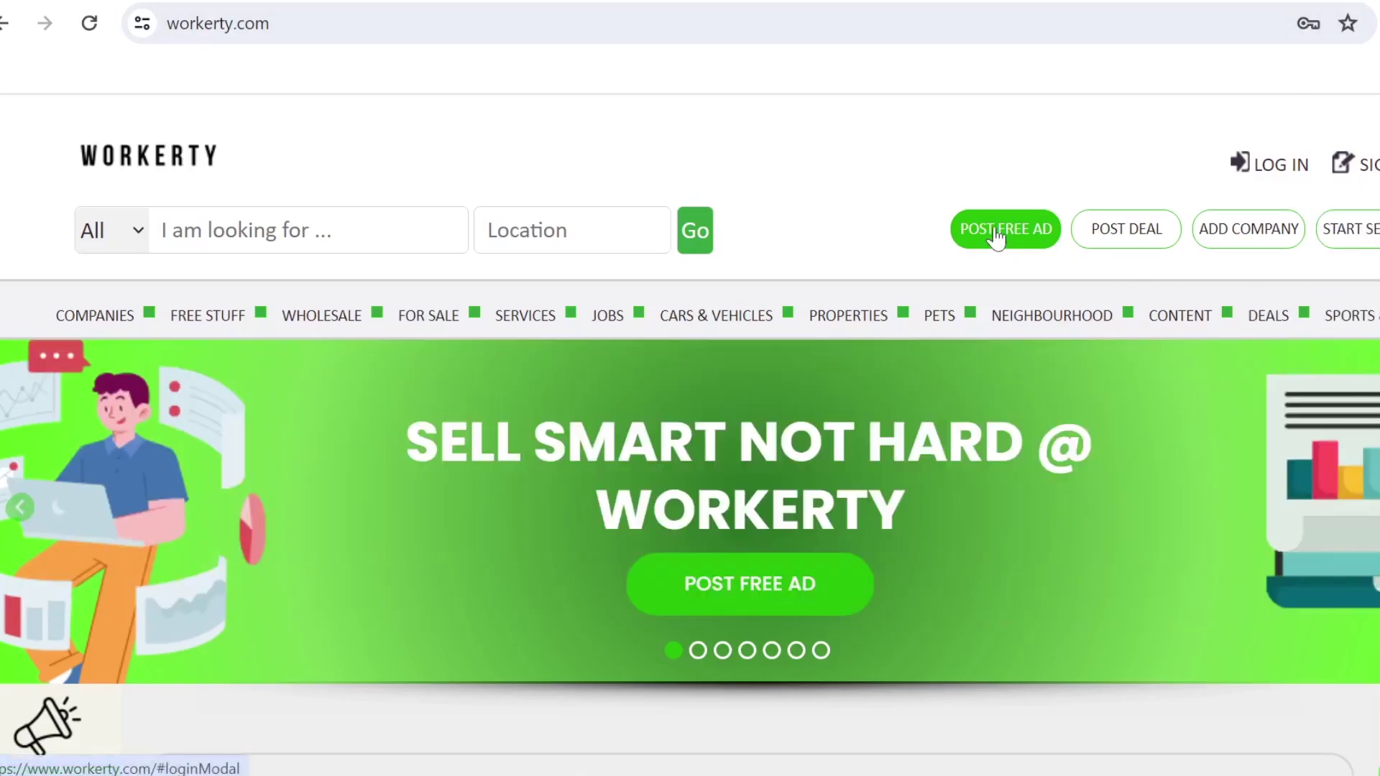
{"action": "left_click", "coordinate": [797, 4]}
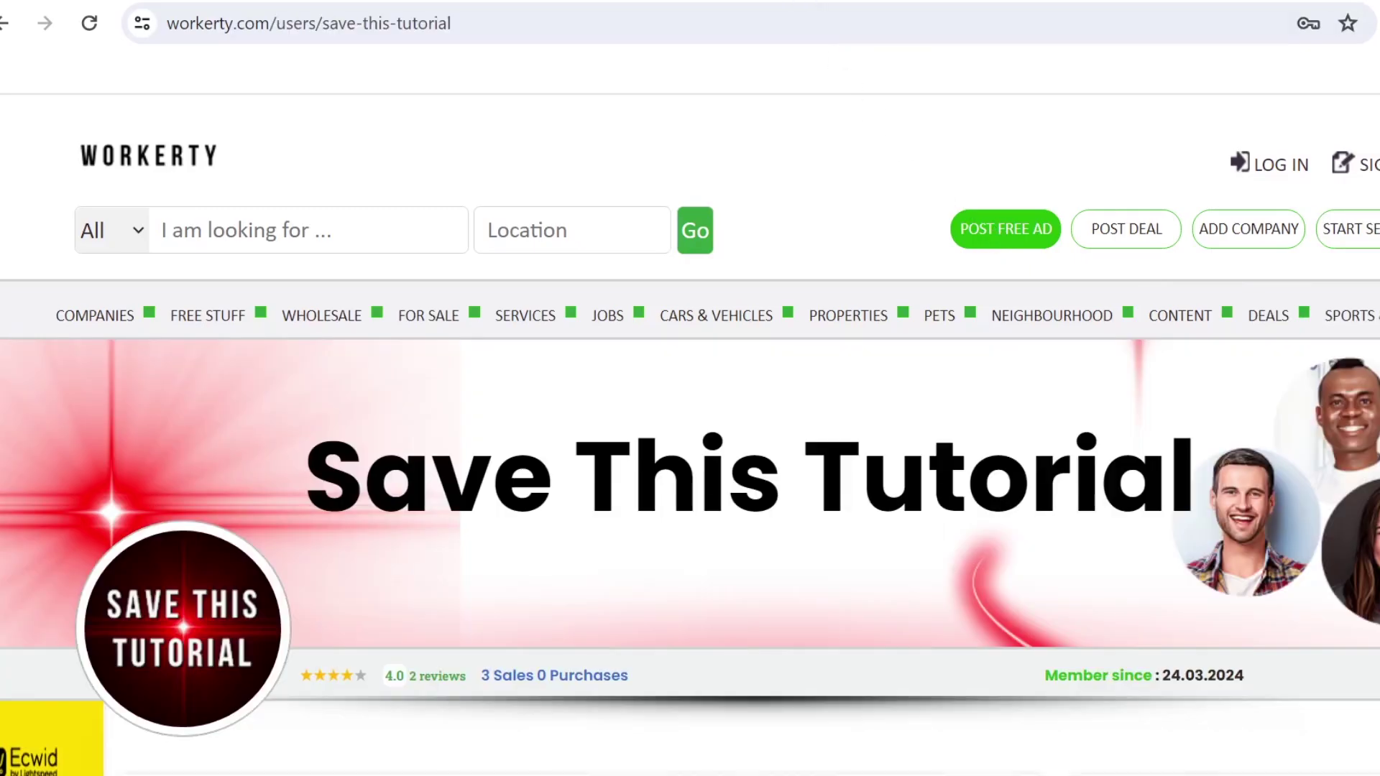
{"action": "scroll", "coordinate": [348, 501], "scroll_direction": "down", "scroll_amount": 2}
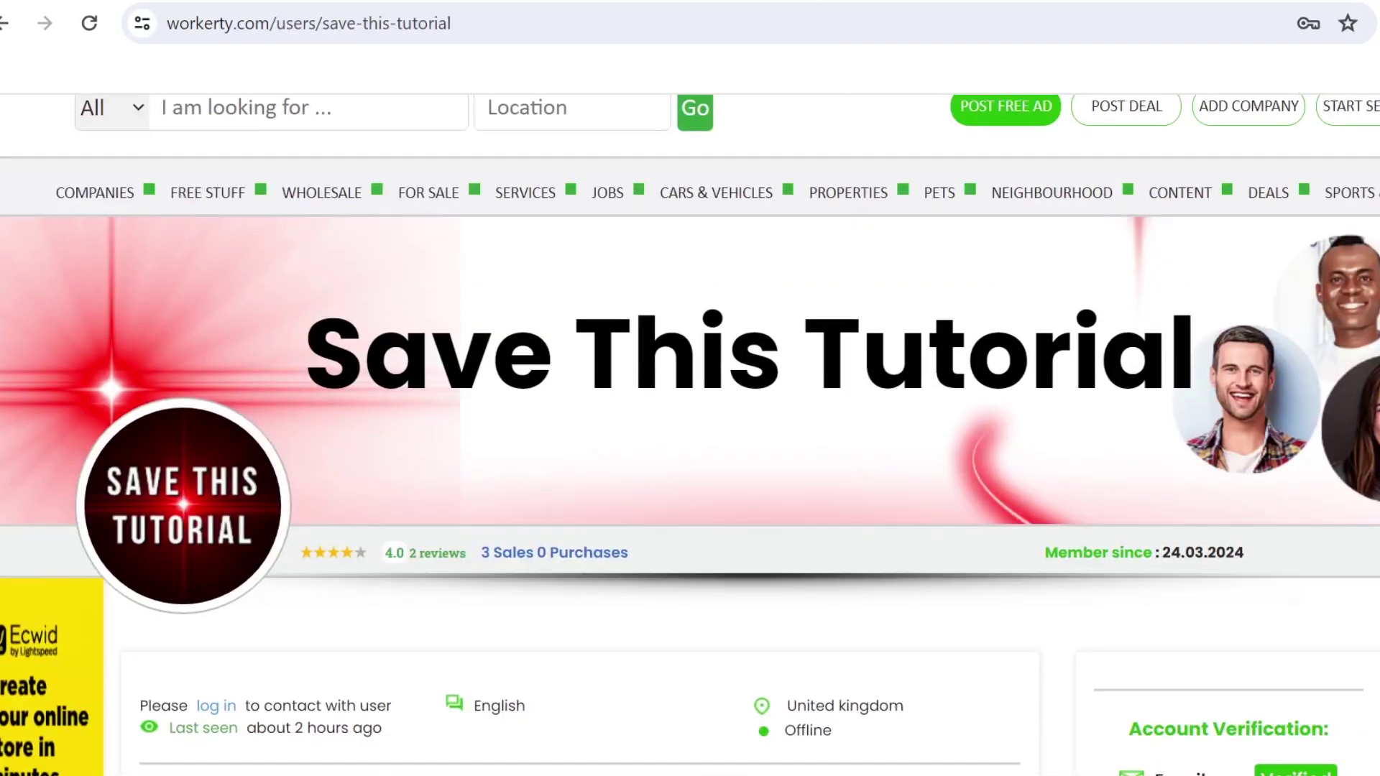
{"action": "scroll", "coordinate": [349, 504], "scroll_direction": "down", "scroll_amount": 1}
{"action": "scroll", "coordinate": [506, 548], "scroll_direction": "down", "scroll_amount": 12}
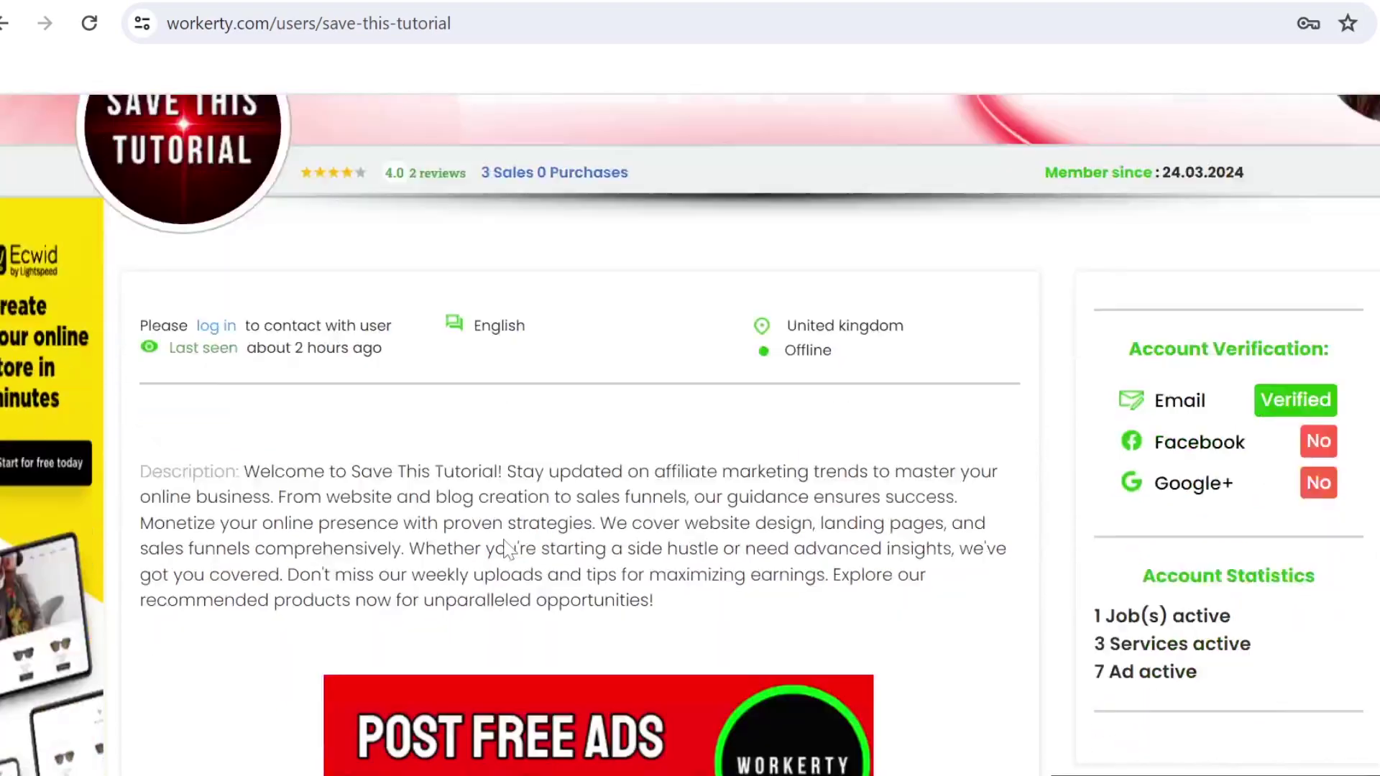
{"action": "scroll", "coordinate": [502, 549], "scroll_direction": "down", "scroll_amount": 6}
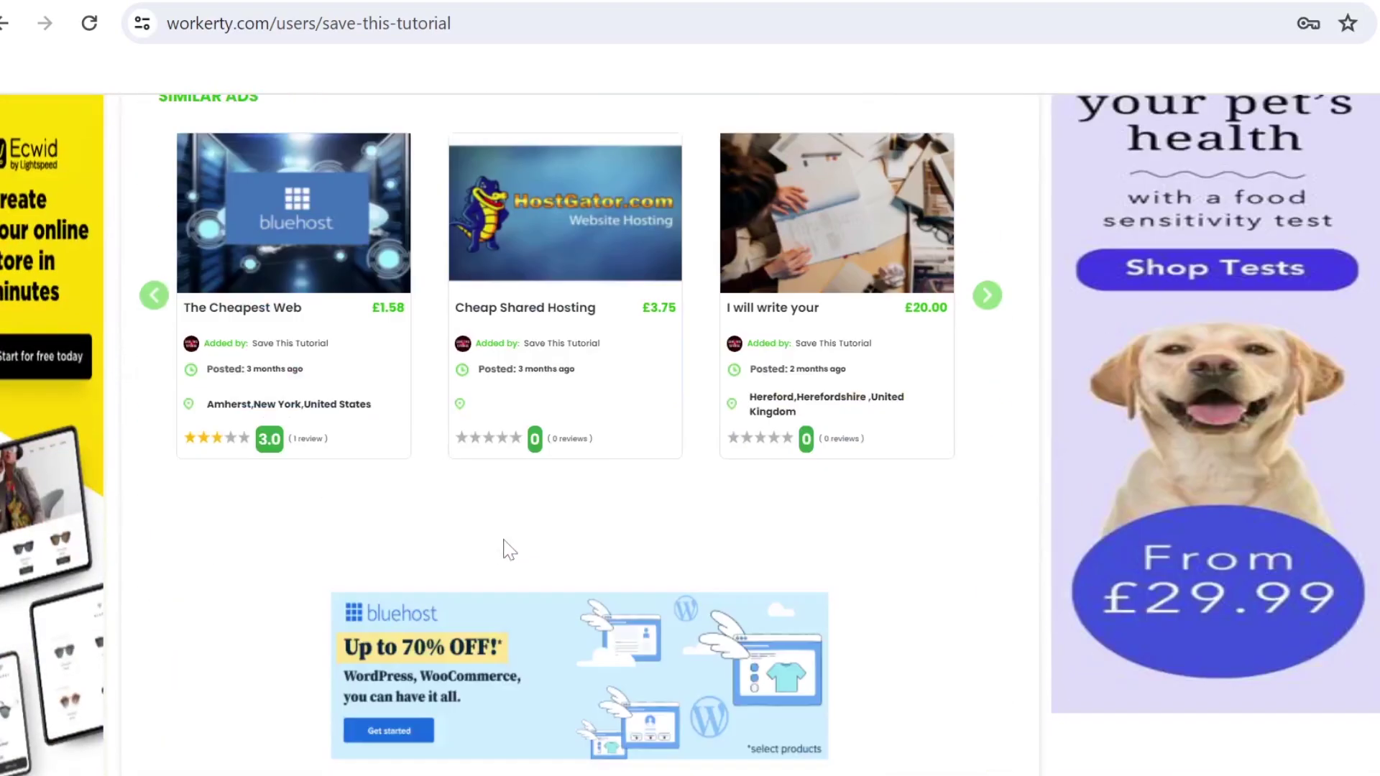
{"action": "scroll", "coordinate": [496, 553], "scroll_direction": "up", "scroll_amount": 12}
{"action": "left_click", "coordinate": [164, 475]}
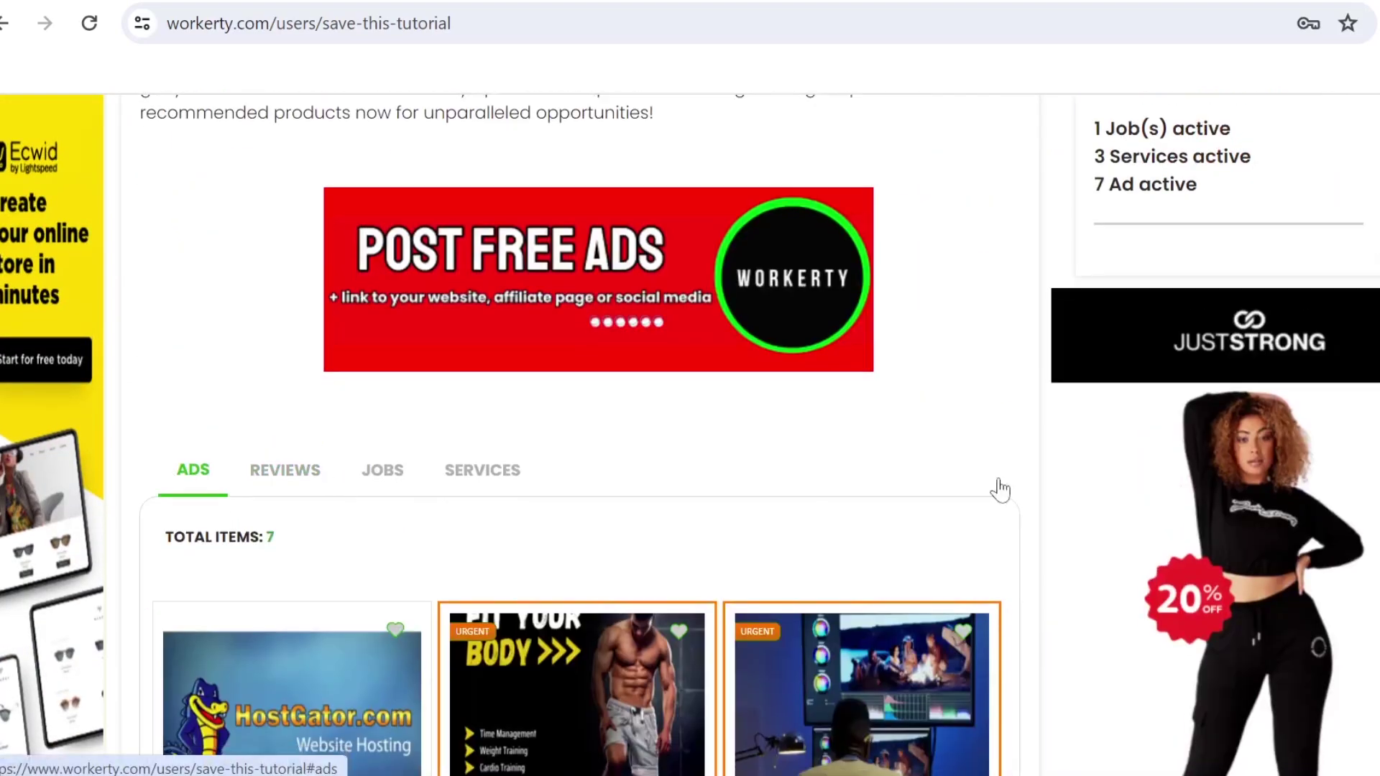
{"action": "scroll", "coordinate": [1035, 484], "scroll_direction": "down", "scroll_amount": 15}
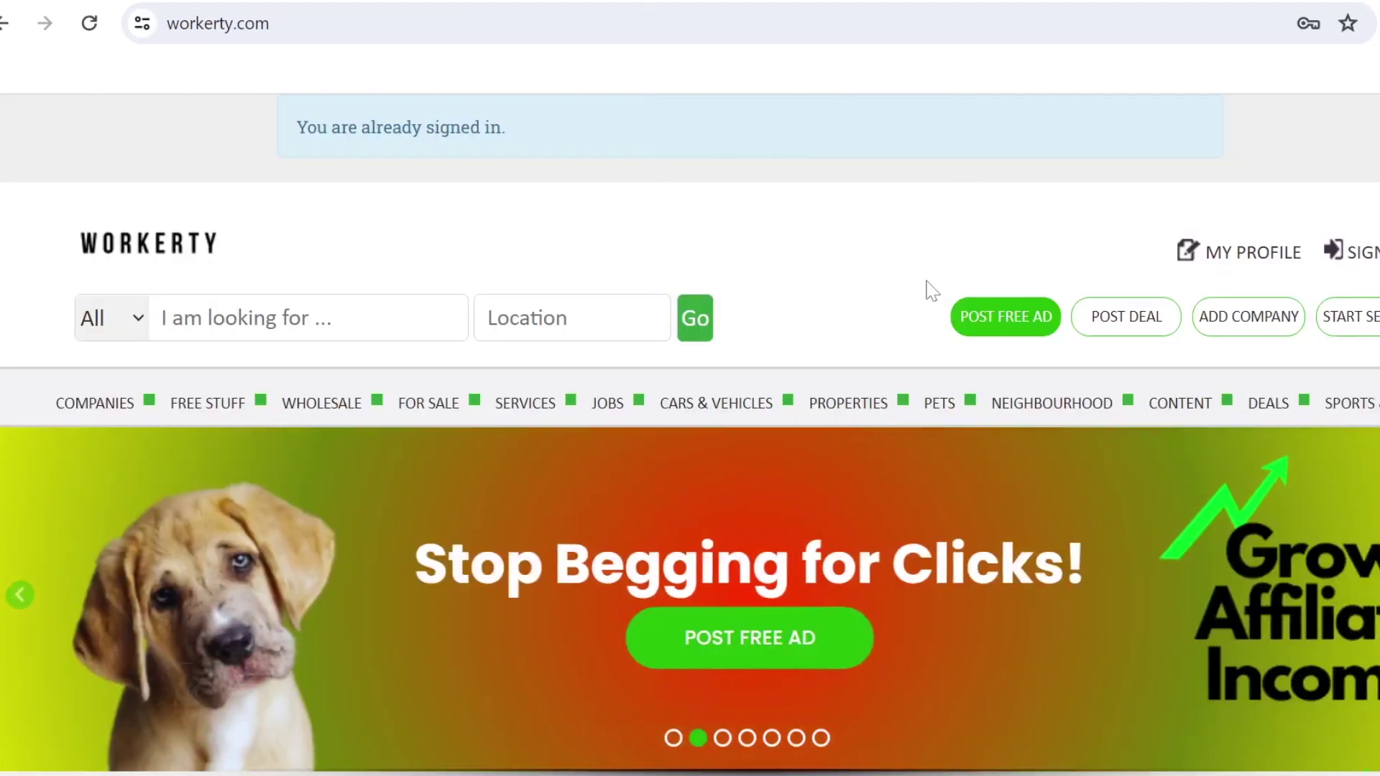
Step: Begin a free ad in the For Sale category and scroll through the empty listing form
{"action": "left_click", "coordinate": [991, 317]}
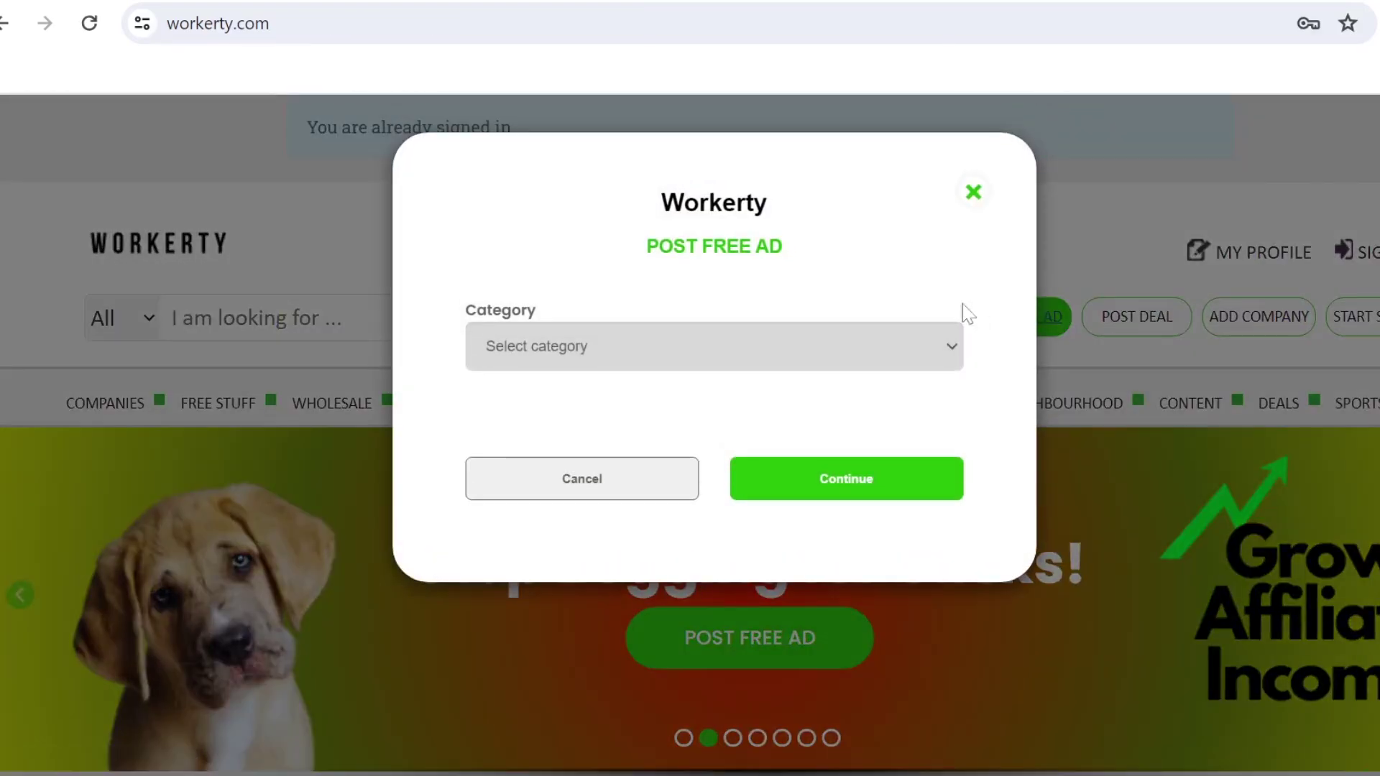
{"action": "left_click", "coordinate": [826, 353]}
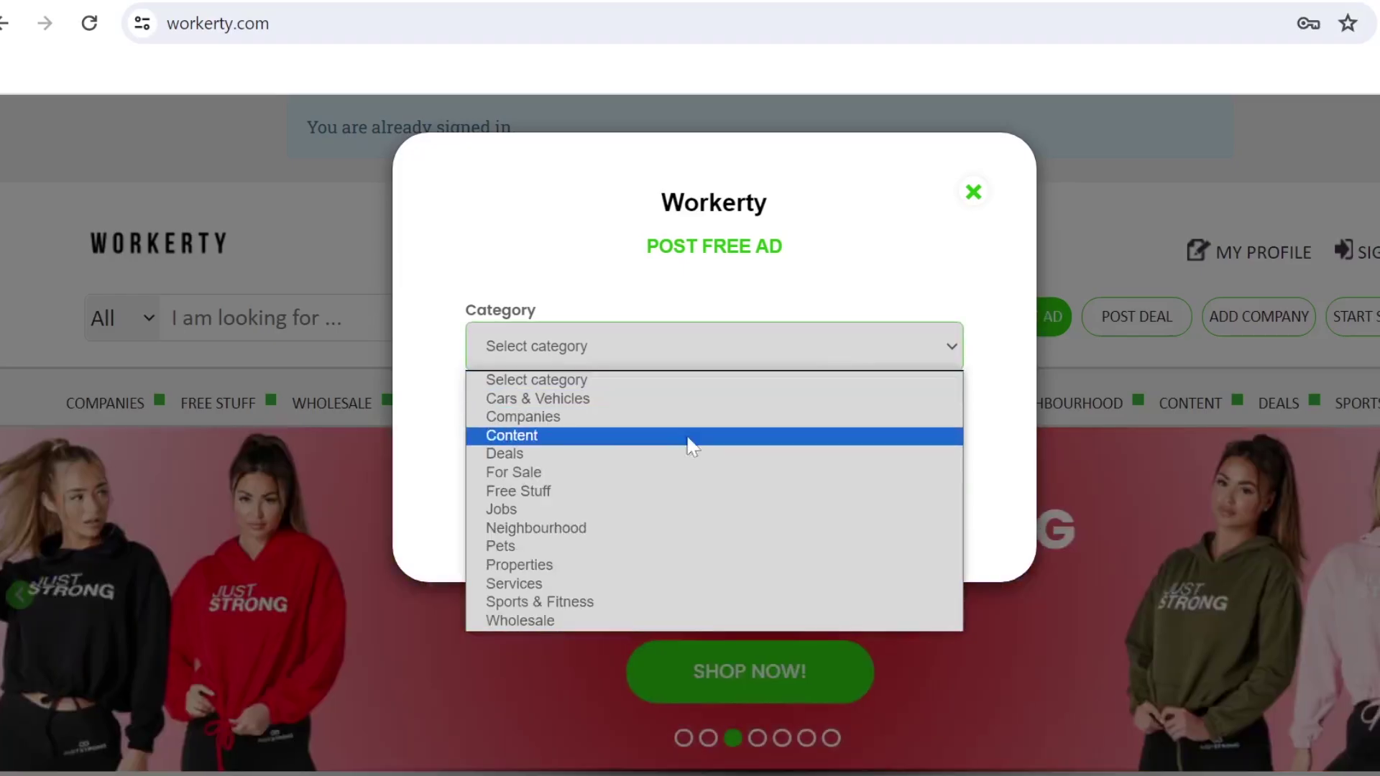
{"action": "left_click", "coordinate": [539, 472]}
{"action": "left_click", "coordinate": [855, 480]}
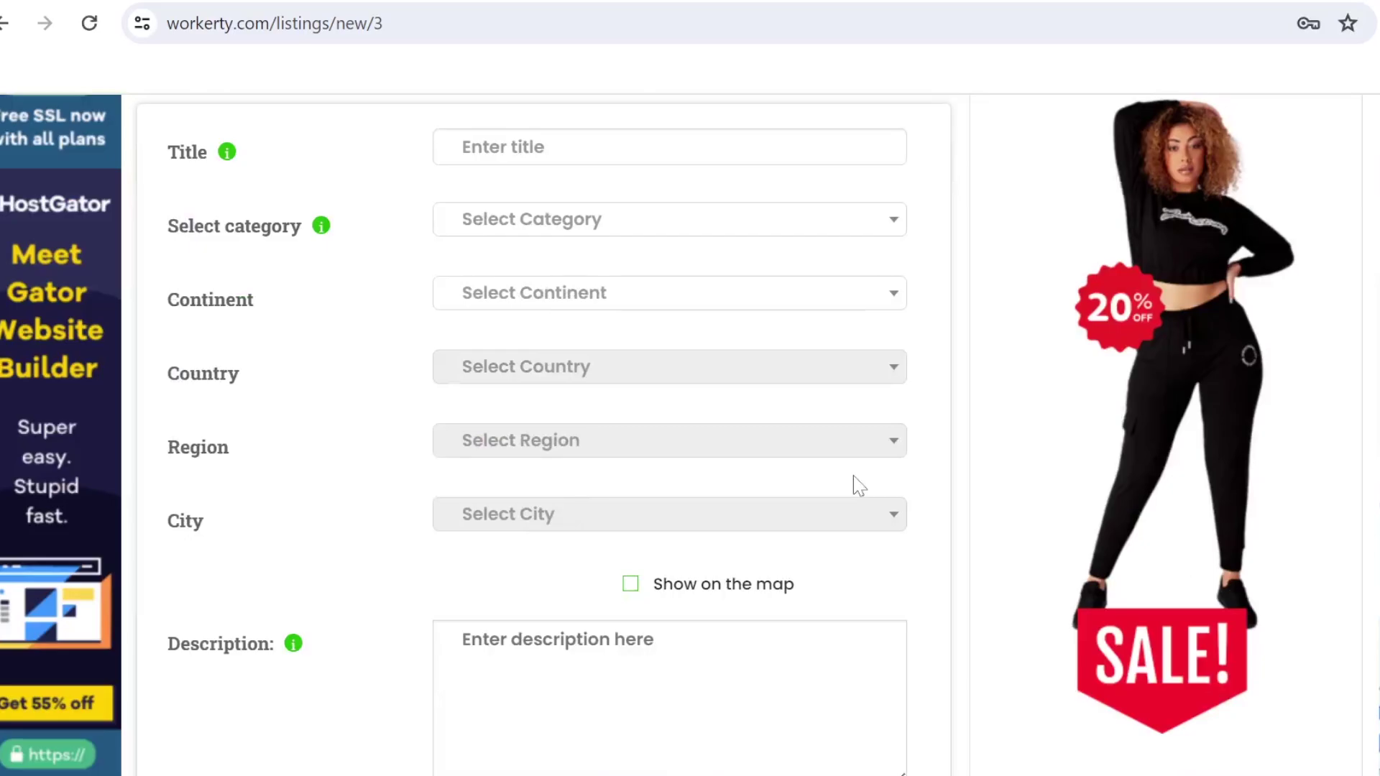
{"action": "scroll", "coordinate": [859, 487], "scroll_direction": "down", "scroll_amount": 15}
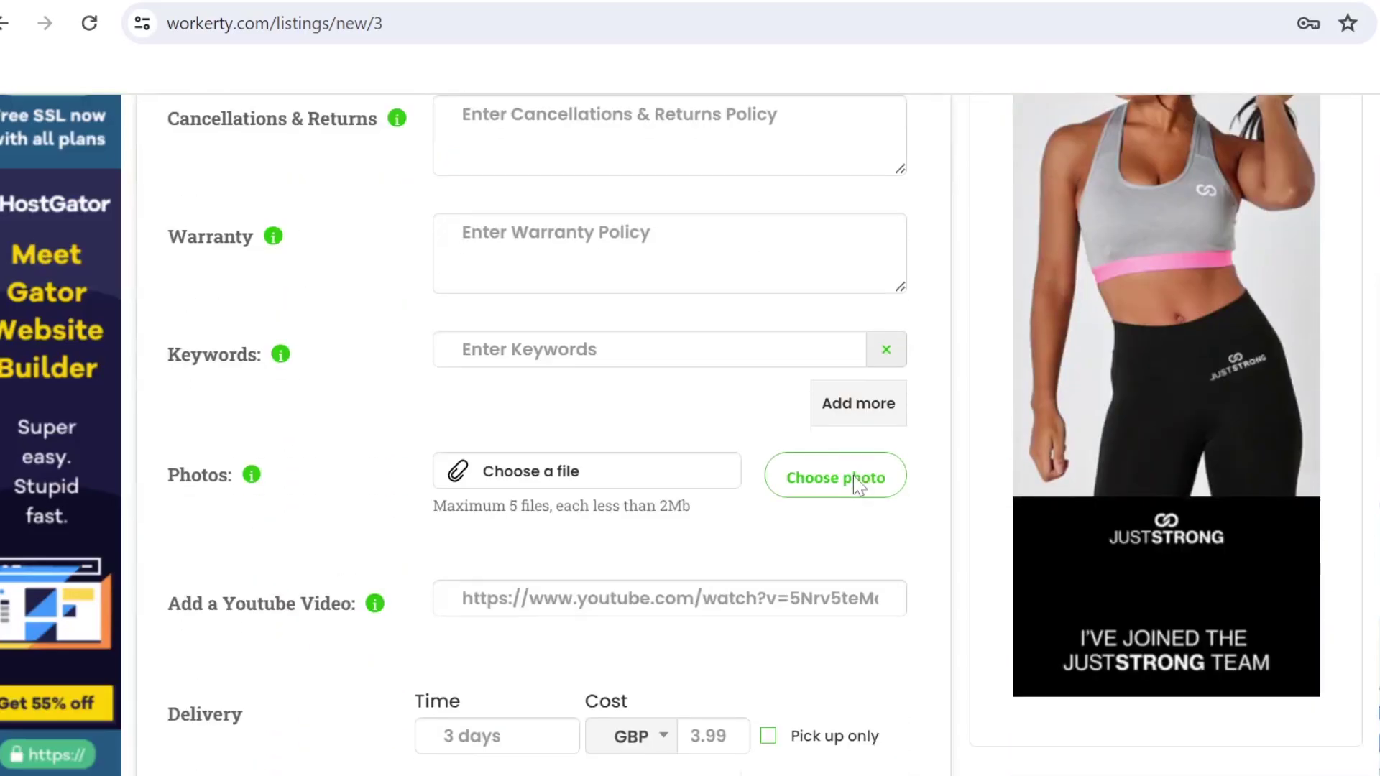
{"action": "scroll", "coordinate": [859, 486], "scroll_direction": "down", "scroll_amount": 5}
{"action": "scroll", "coordinate": [859, 486], "scroll_direction": "down", "scroll_amount": 7}
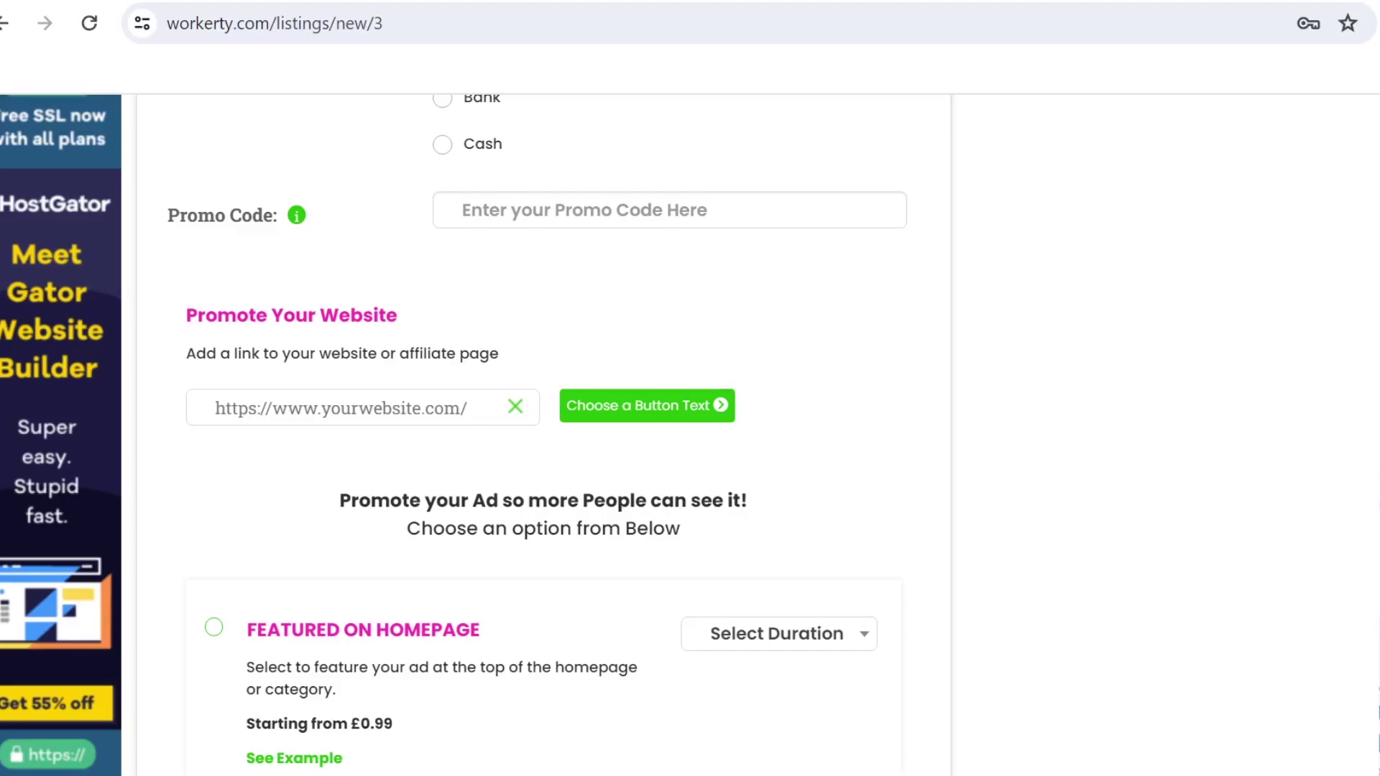
Step: Choose 'Get This Deal Now' as the promoted-website action button text and confirm
{"action": "left_click", "coordinate": [670, 413]}
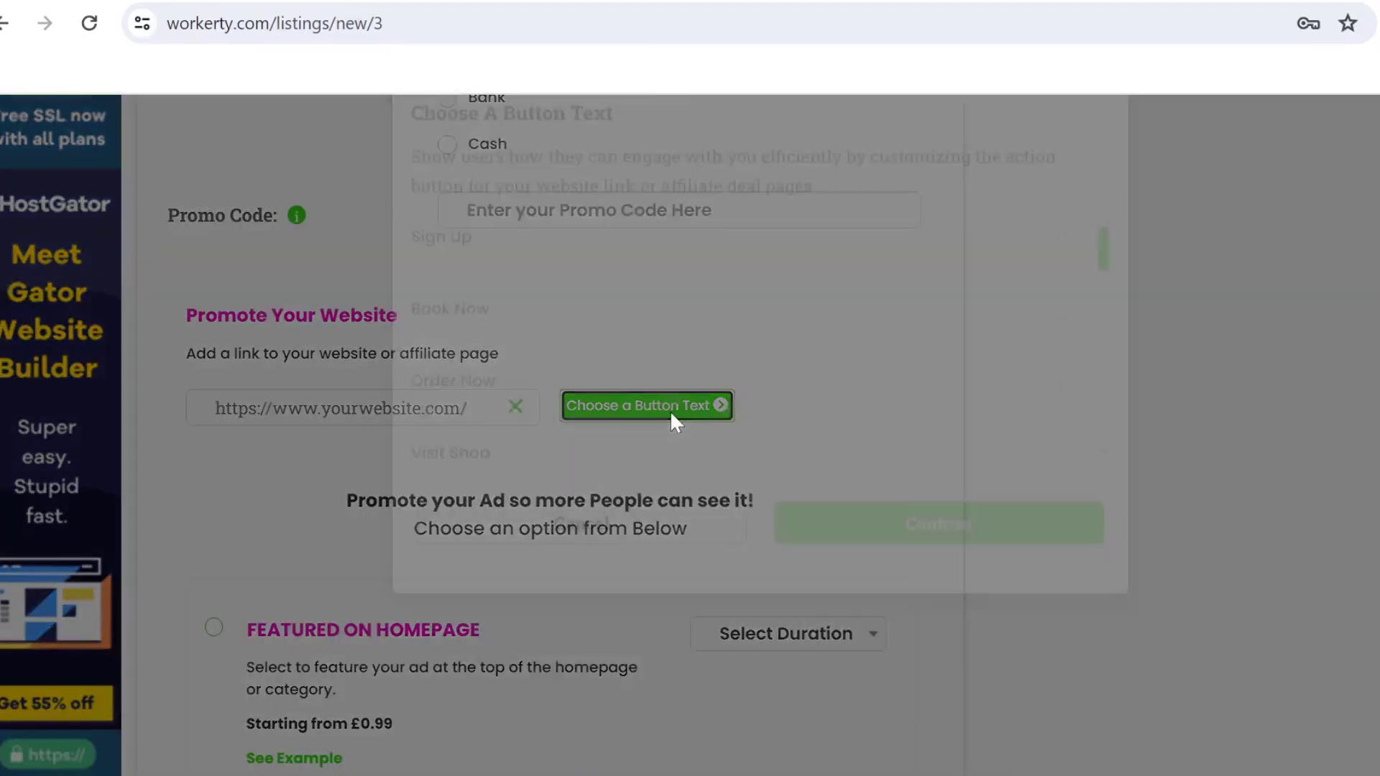
{"action": "scroll", "coordinate": [670, 412], "scroll_direction": "down", "scroll_amount": 2}
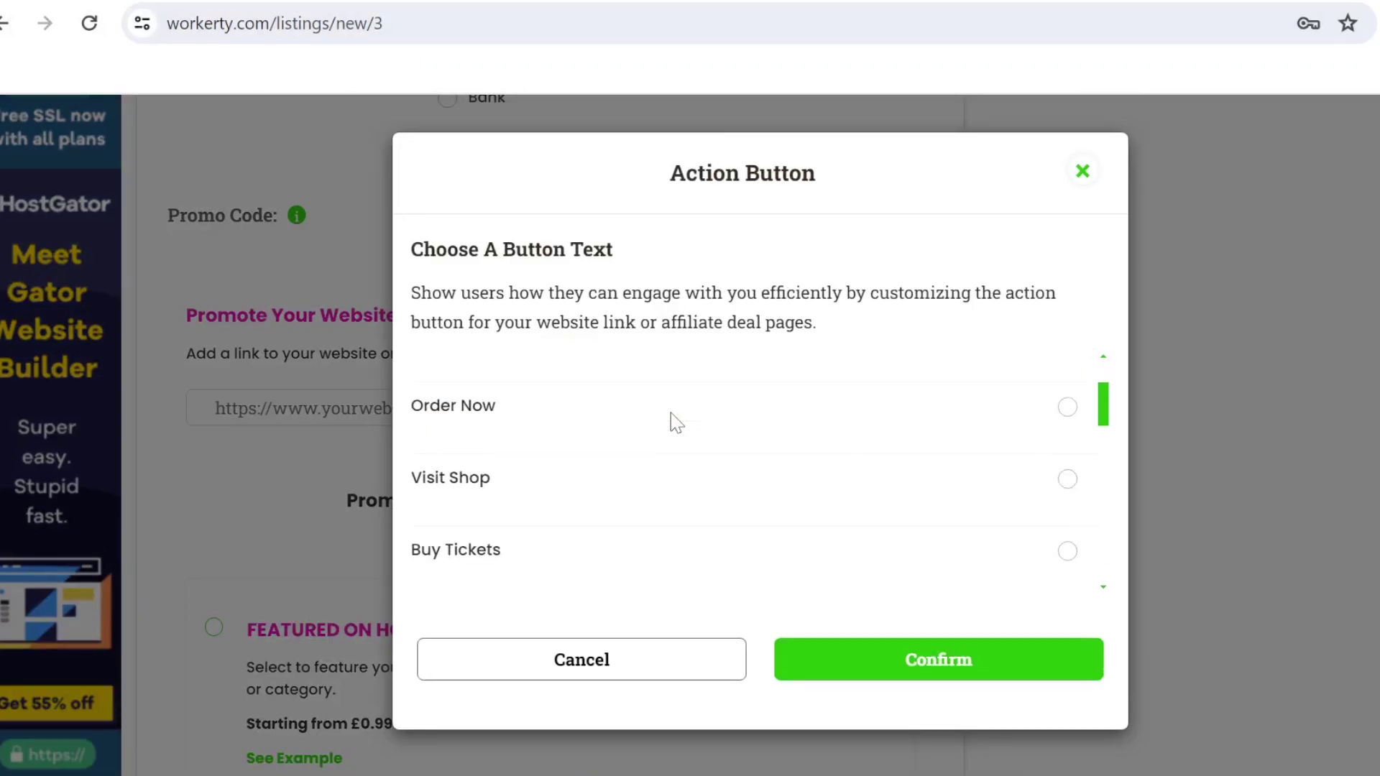
{"action": "scroll", "coordinate": [642, 480], "scroll_direction": "down", "scroll_amount": 2}
{"action": "scroll", "coordinate": [642, 480], "scroll_direction": "down", "scroll_amount": 3}
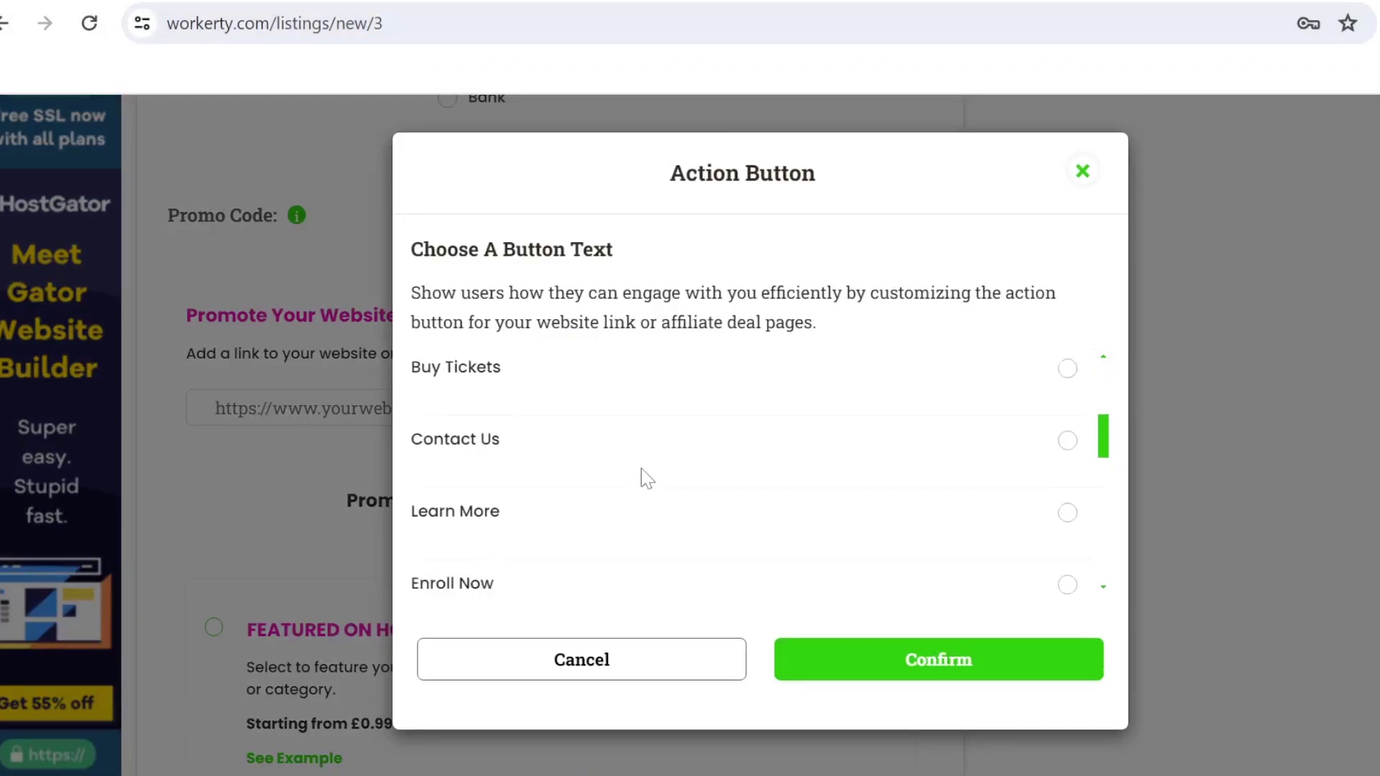
{"action": "scroll", "coordinate": [642, 480], "scroll_direction": "down", "scroll_amount": 5}
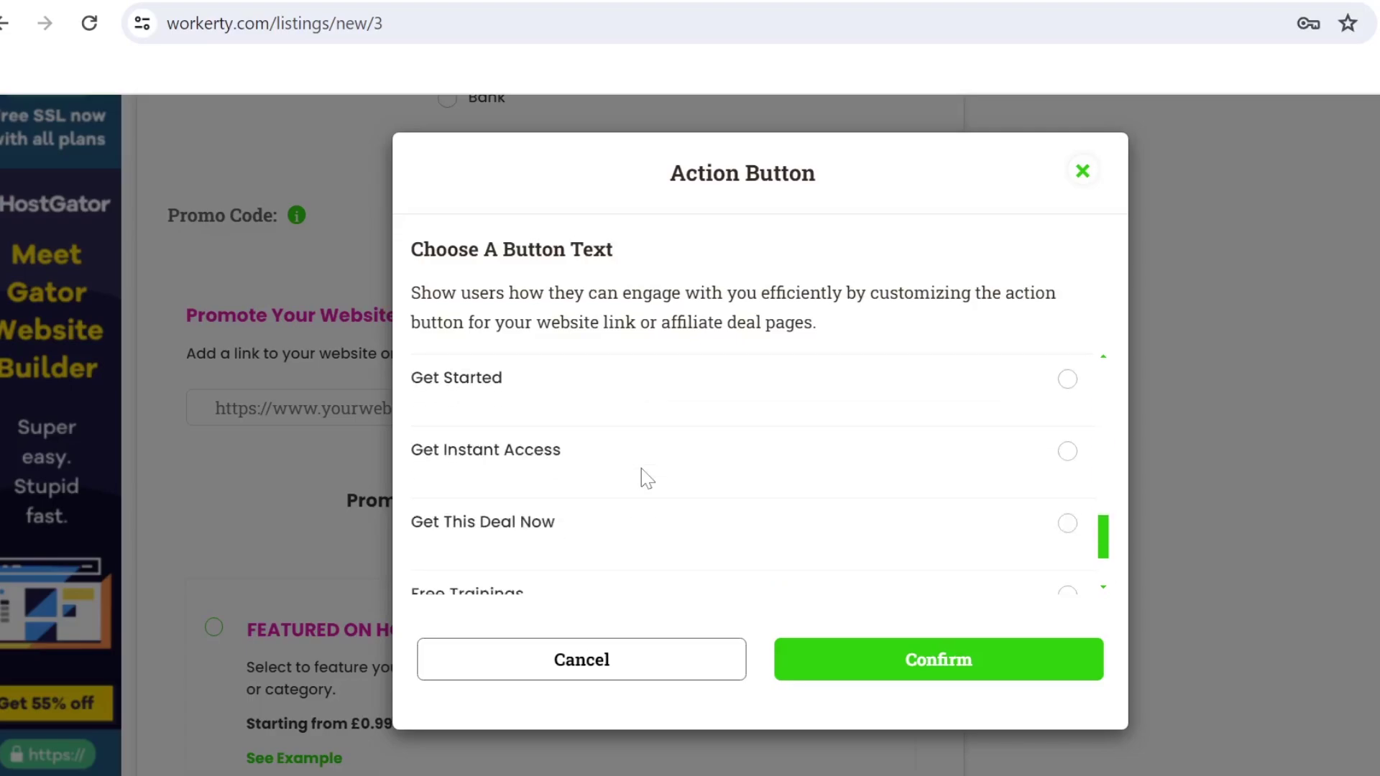
{"action": "scroll", "coordinate": [641, 468], "scroll_direction": "down", "scroll_amount": 2}
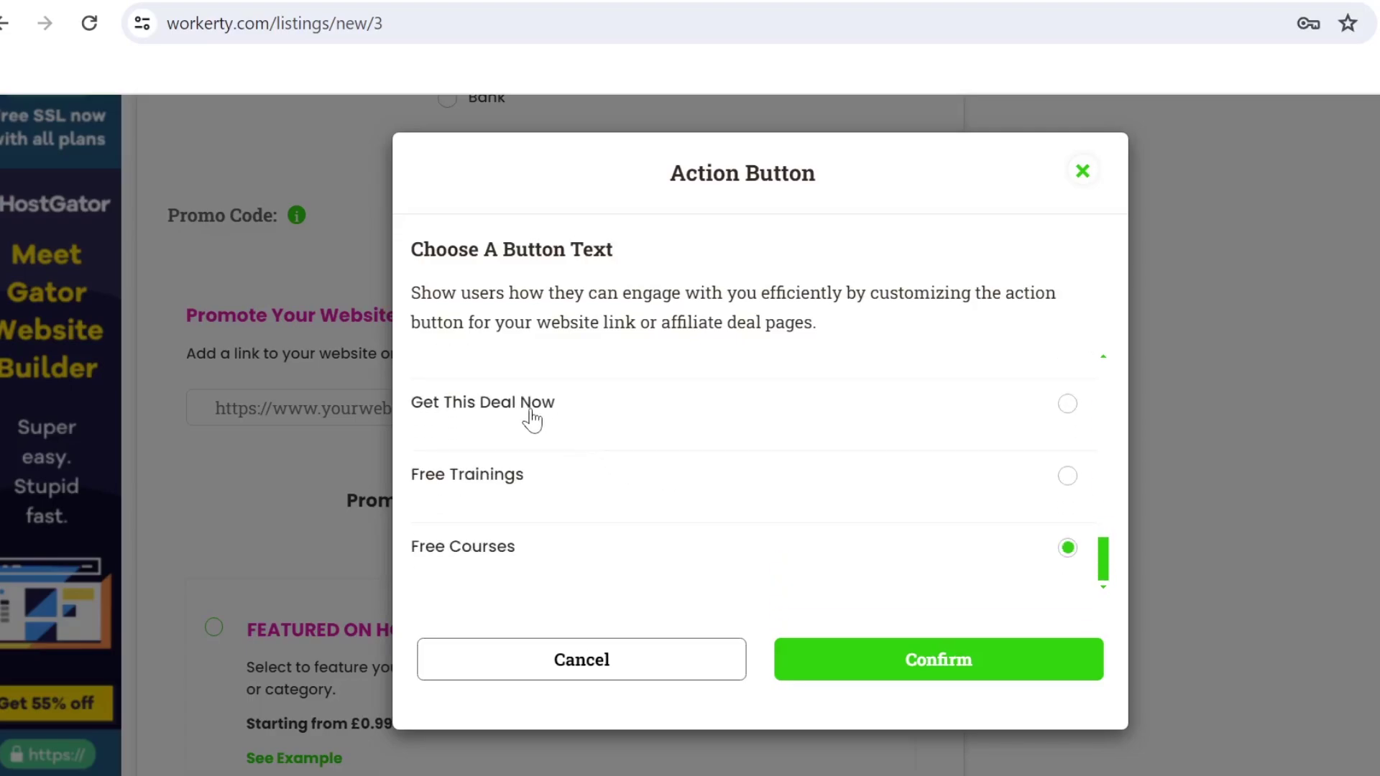
{"action": "left_click", "coordinate": [570, 420]}
{"action": "left_click", "coordinate": [896, 657]}
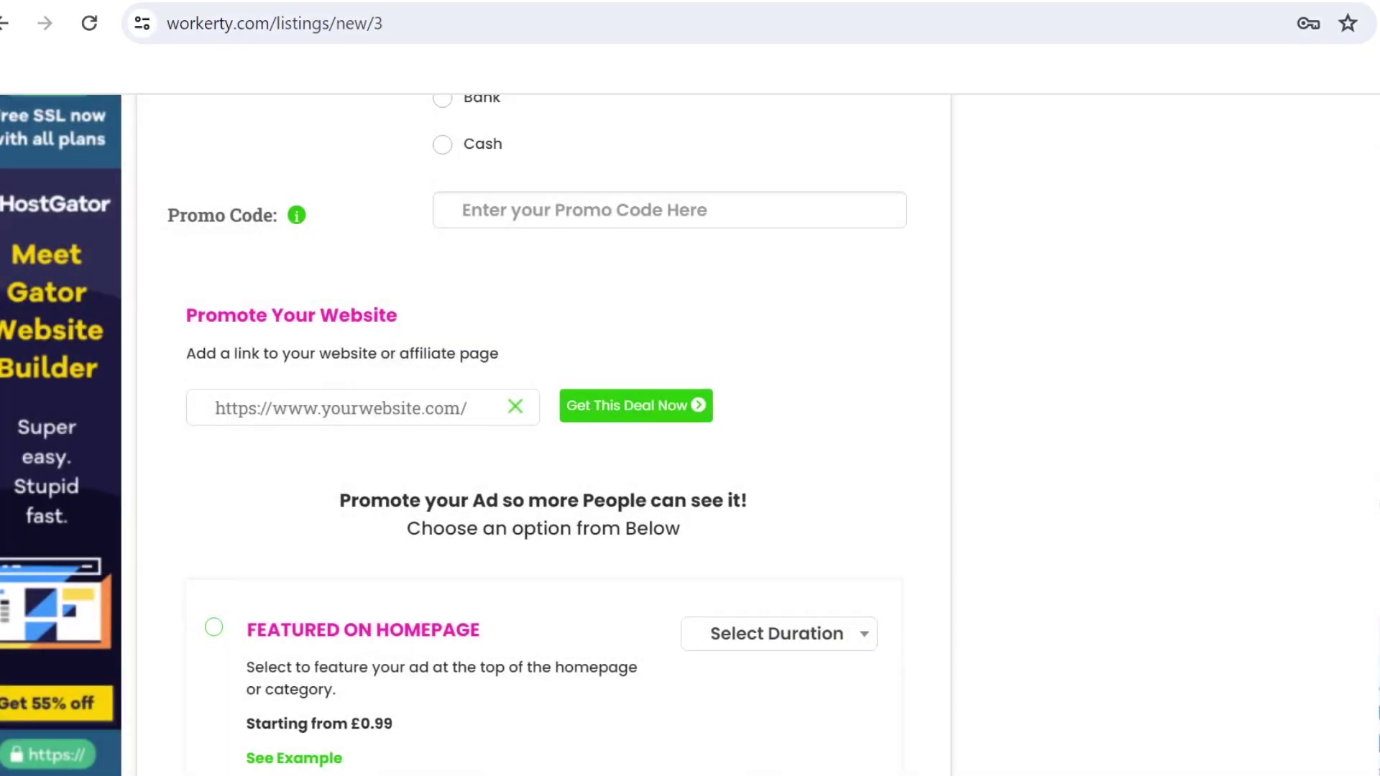
{"action": "scroll", "coordinate": [1174, 477], "scroll_direction": "down", "scroll_amount": 3}
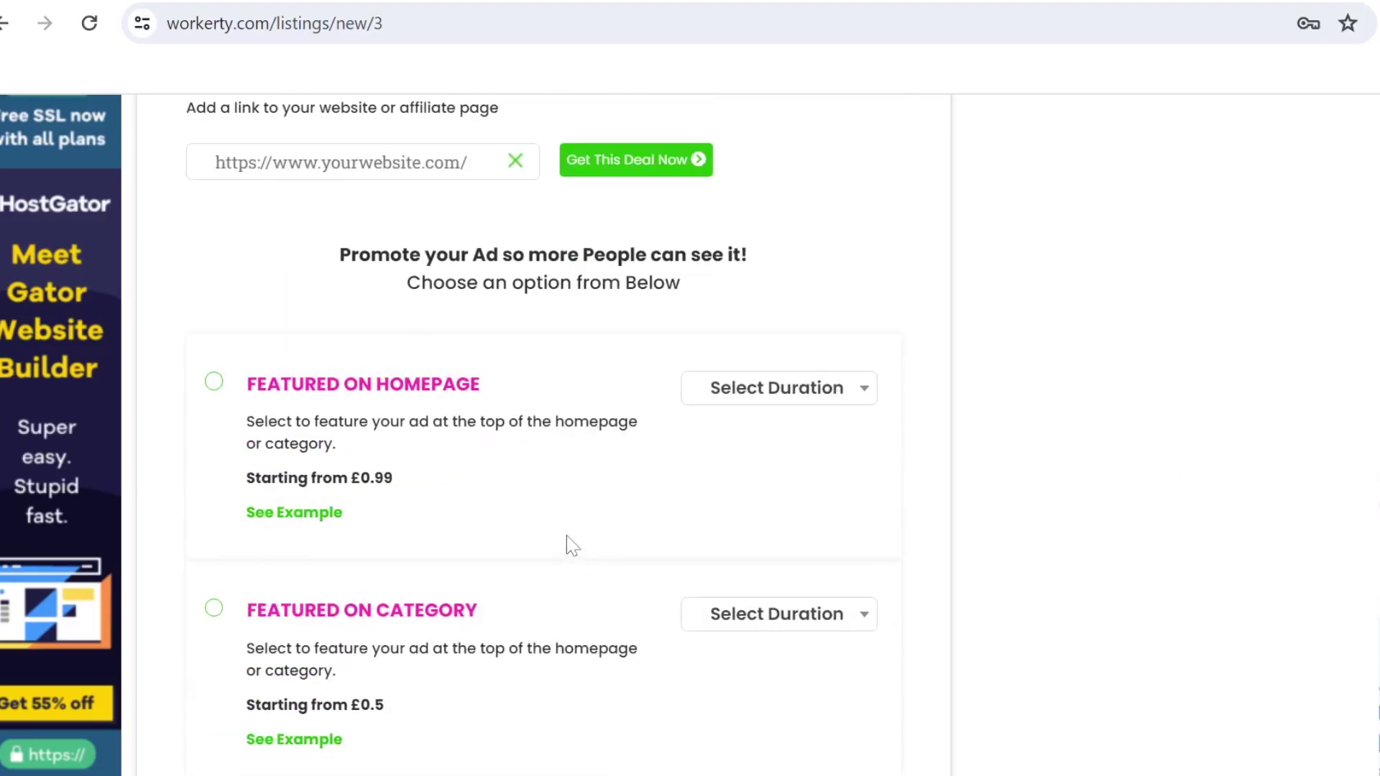
{"action": "scroll", "coordinate": [566, 540], "scroll_direction": "down", "scroll_amount": 9}
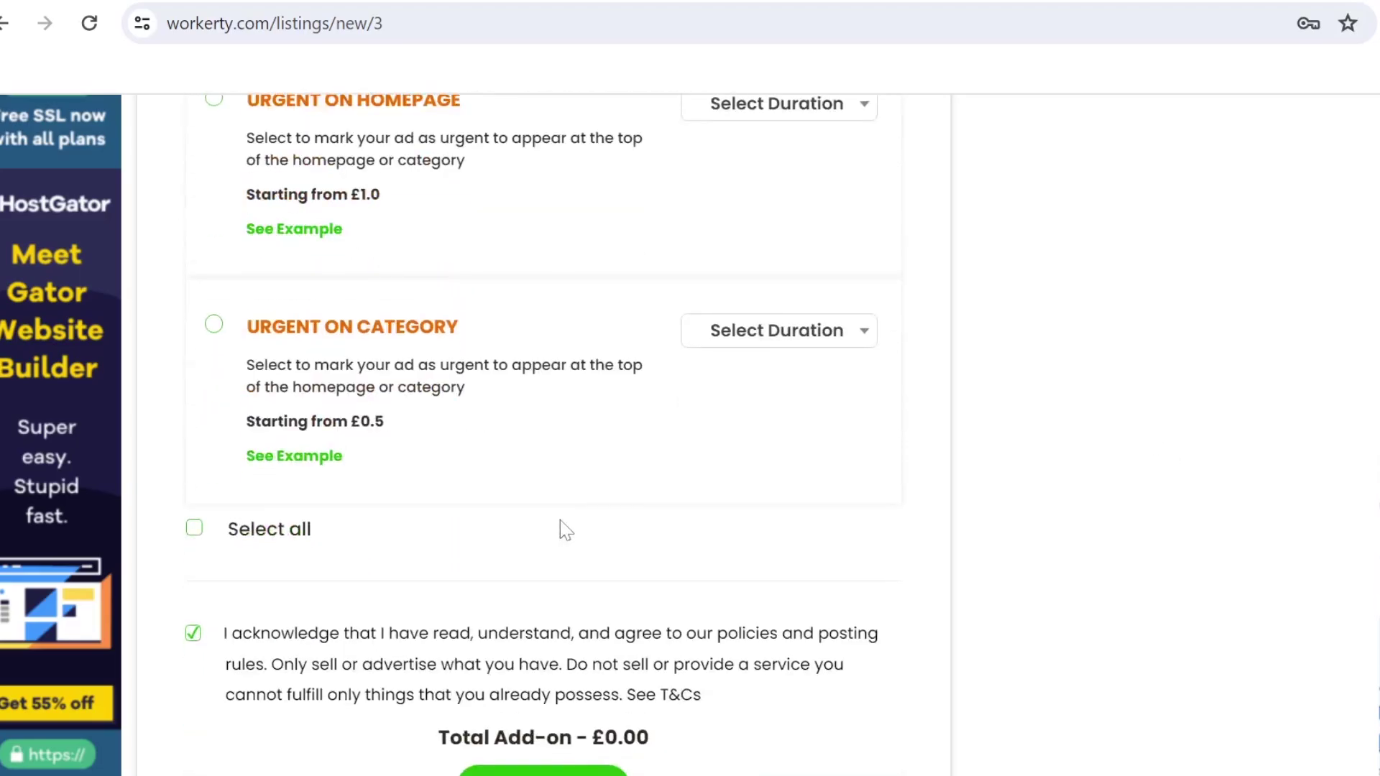
{"action": "scroll", "coordinate": [559, 530], "scroll_direction": "down", "scroll_amount": 3}
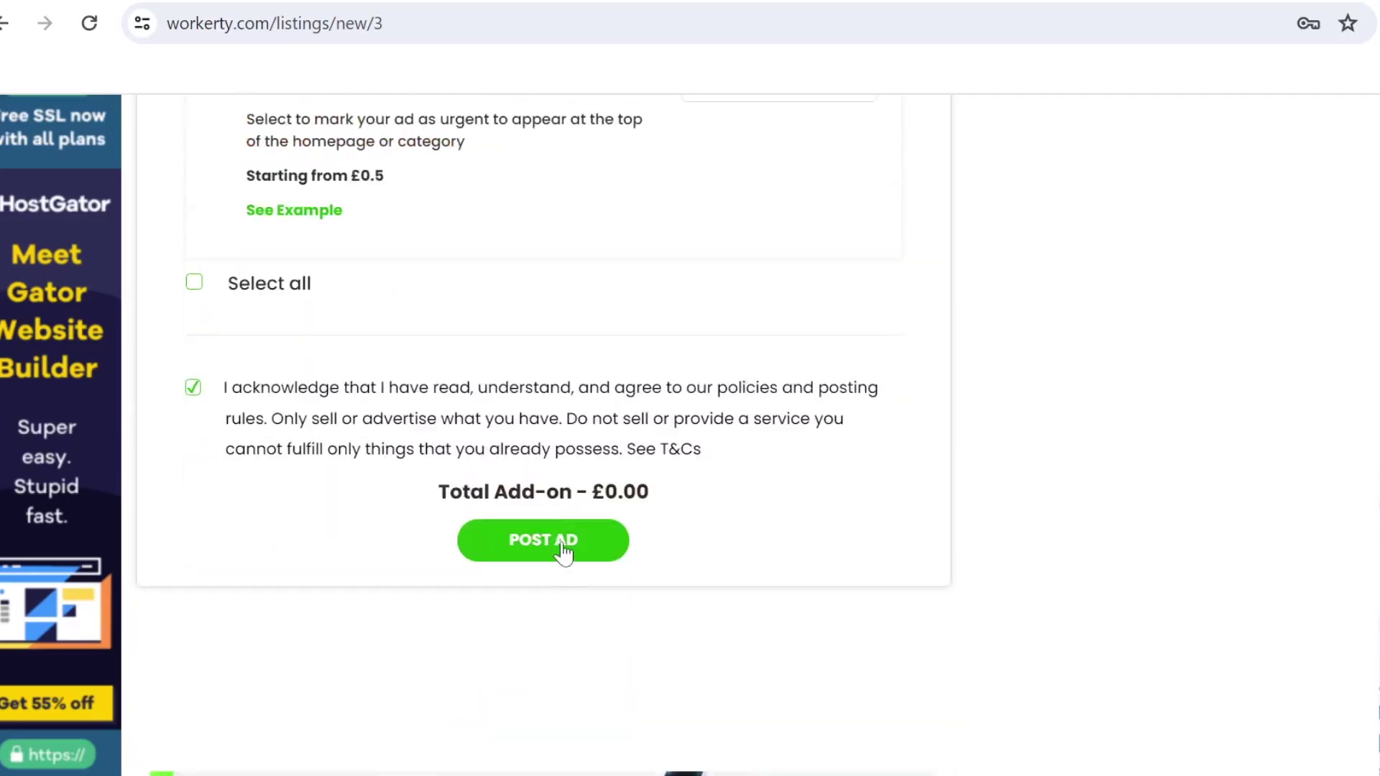
{"action": "scroll", "coordinate": [1112, 535], "scroll_direction": "up", "scroll_amount": 13}
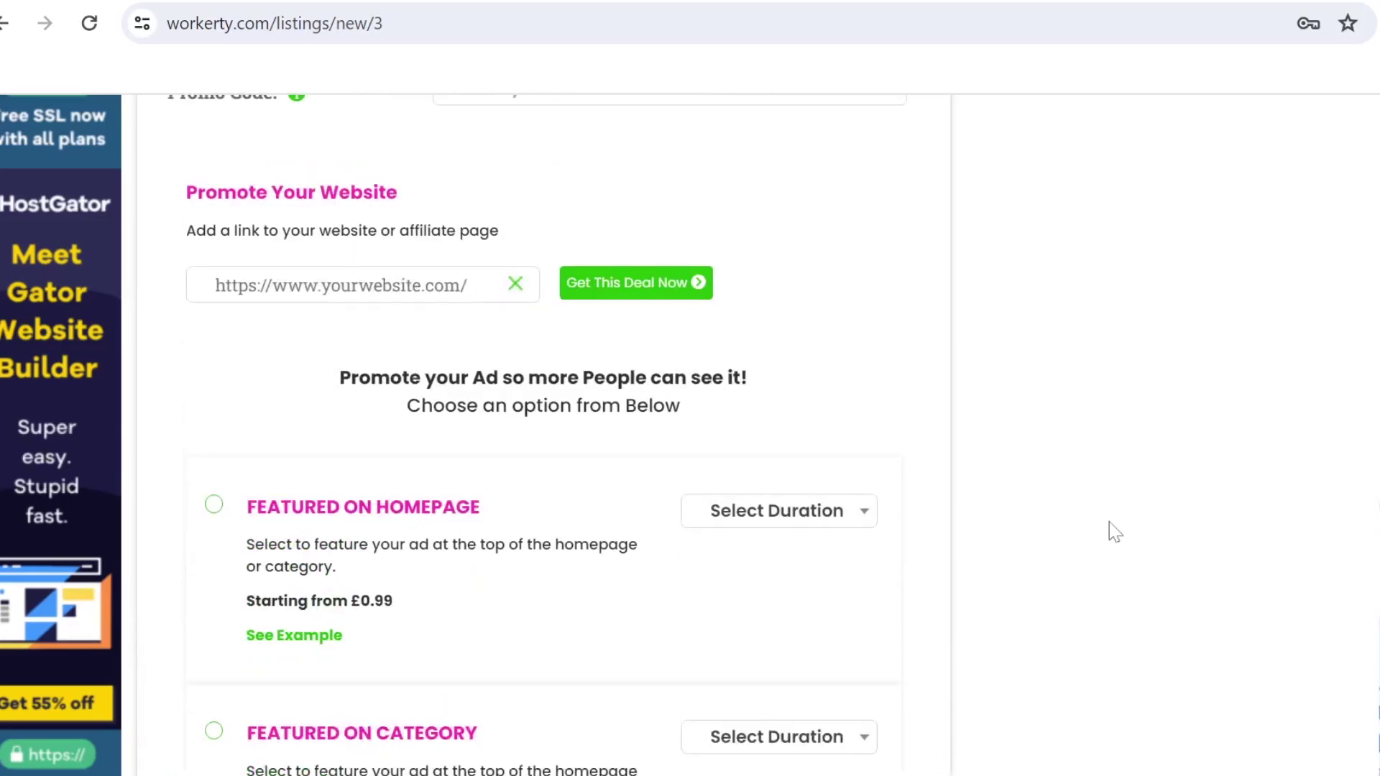
{"action": "scroll", "coordinate": [1110, 530], "scroll_direction": "up", "scroll_amount": 20}
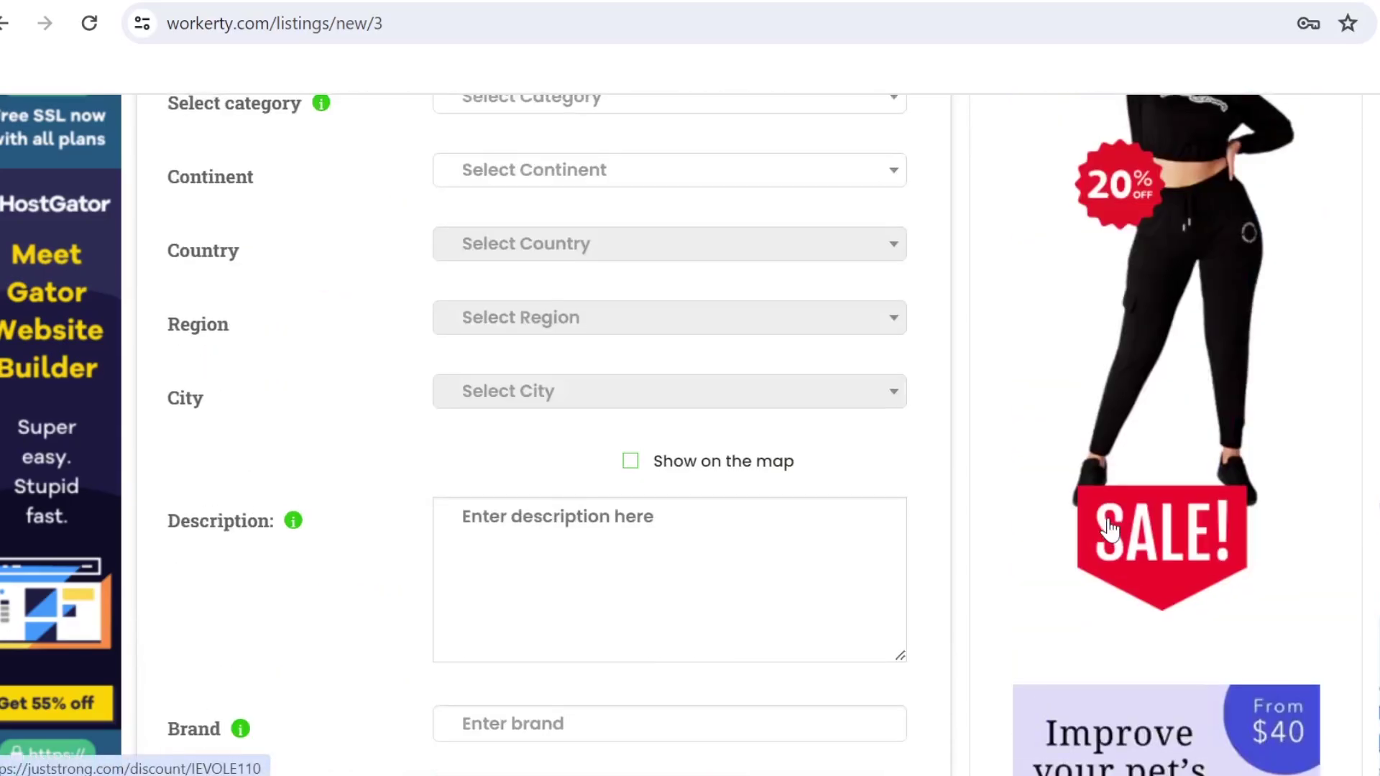
{"action": "scroll", "coordinate": [1110, 530], "scroll_direction": "up", "scroll_amount": 11}
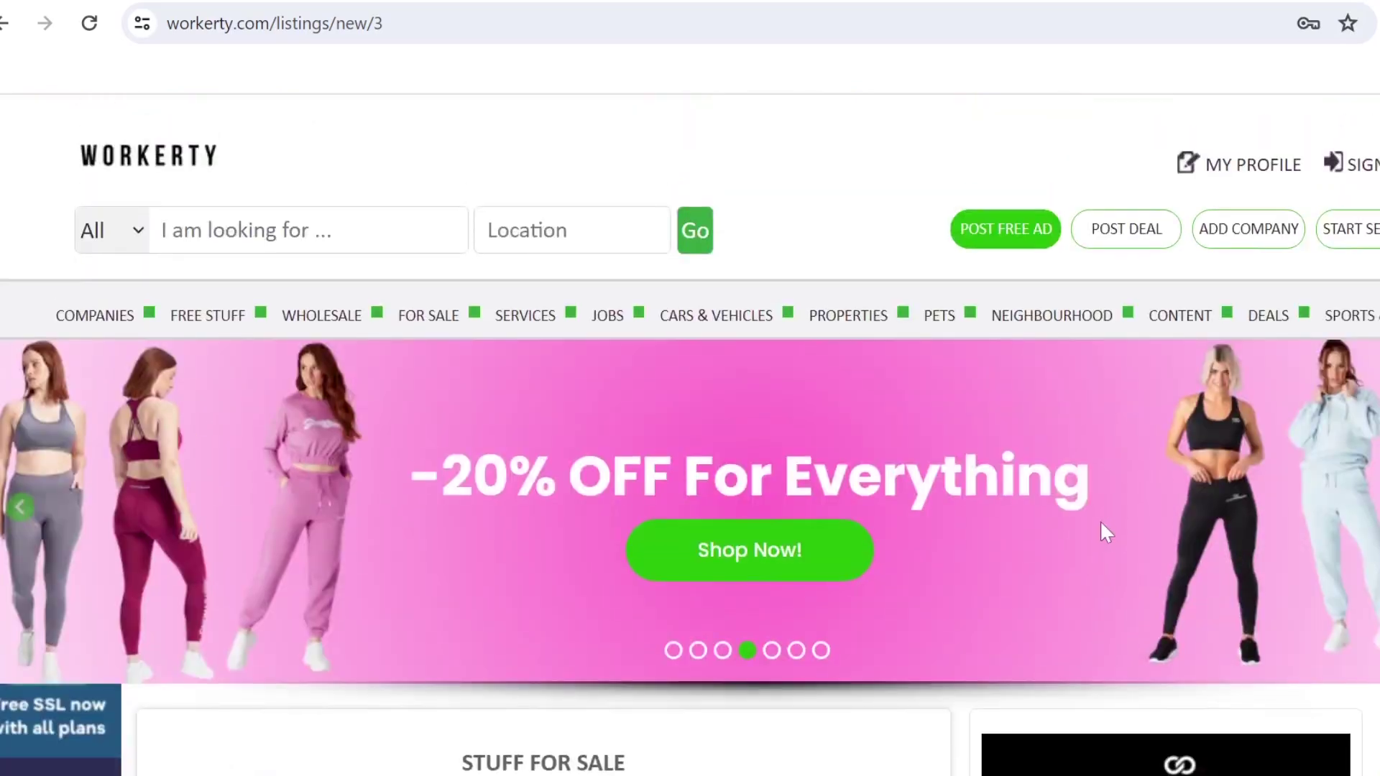